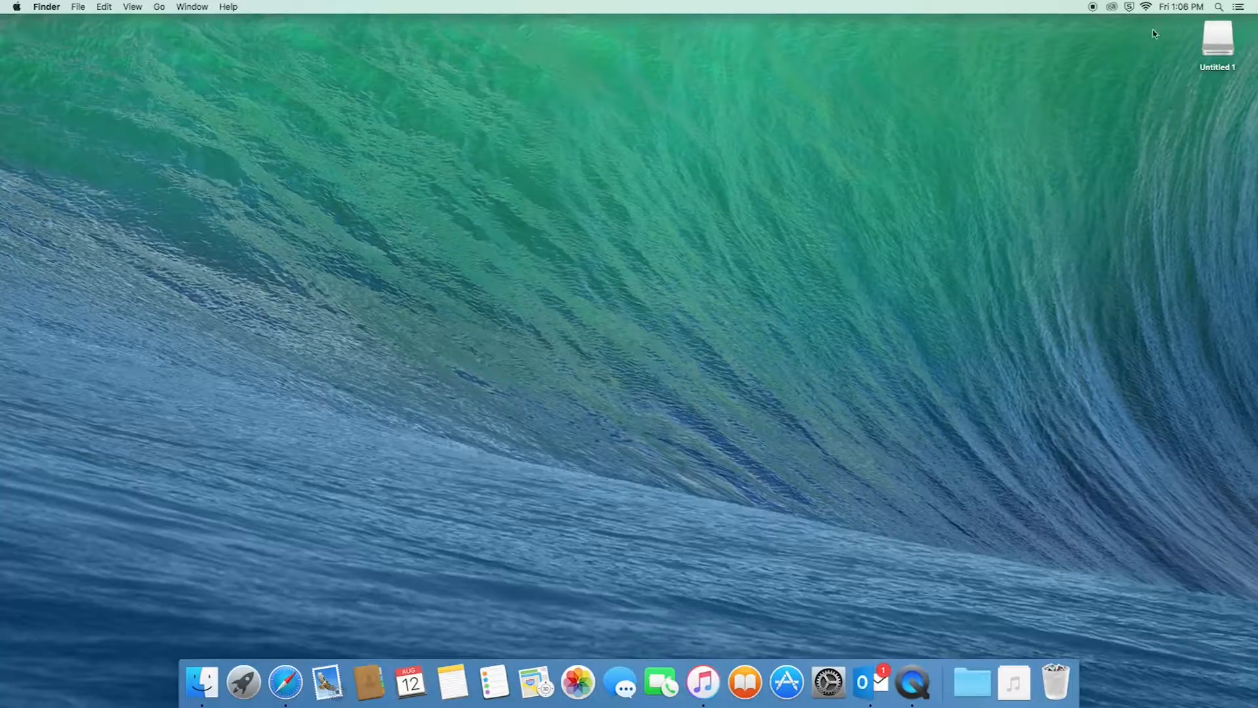
# Search Spotlight for 'movie' and launch MovieCaptioner
pyautogui.click(1219, 8)
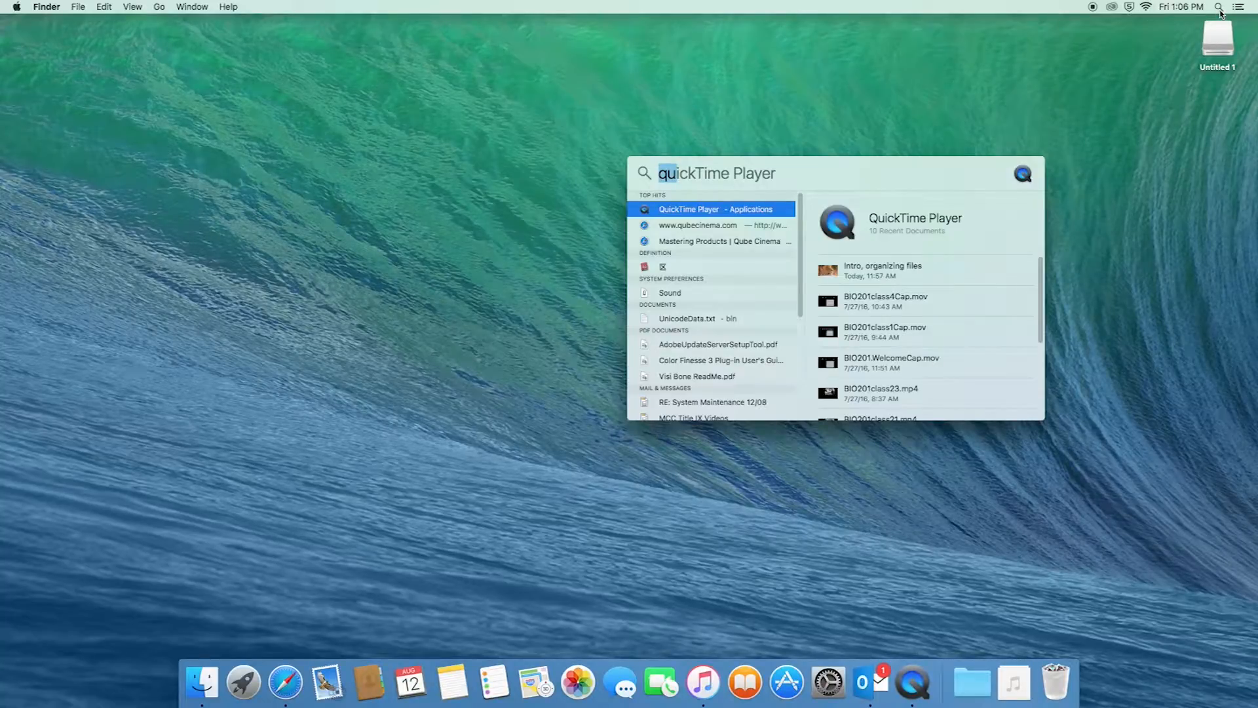
pyautogui.press('BackSpace')
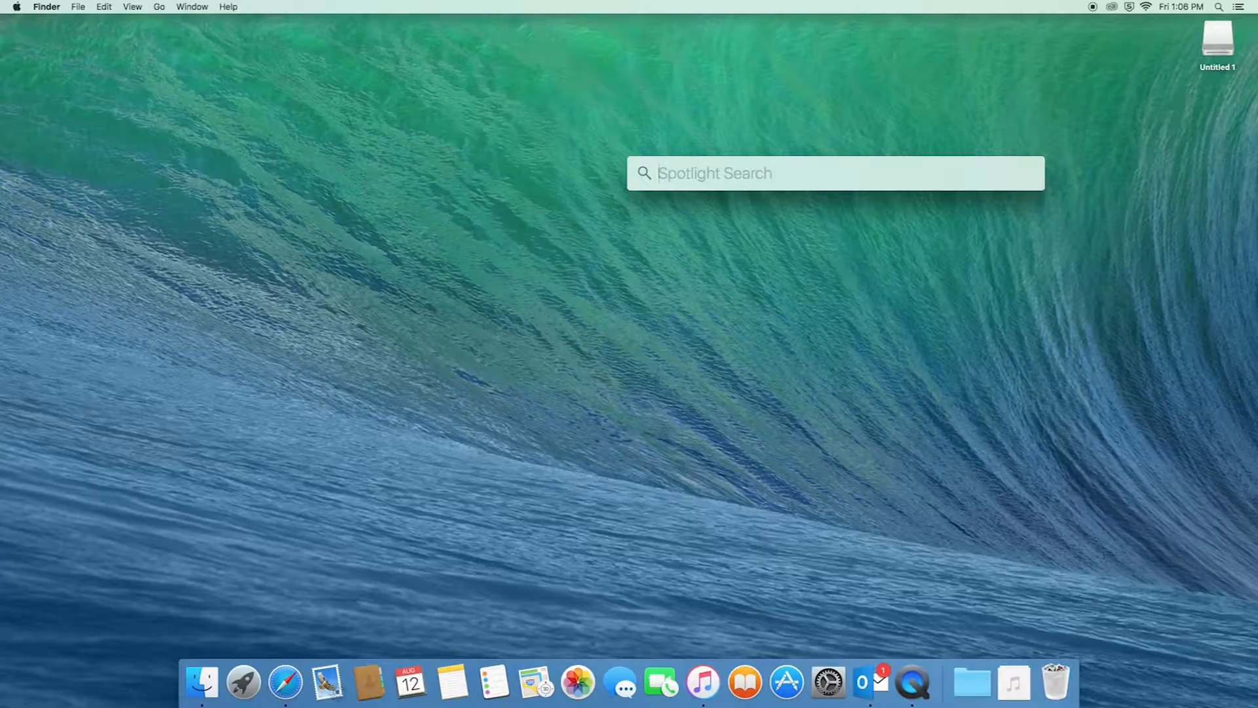
pyautogui.write('movie')
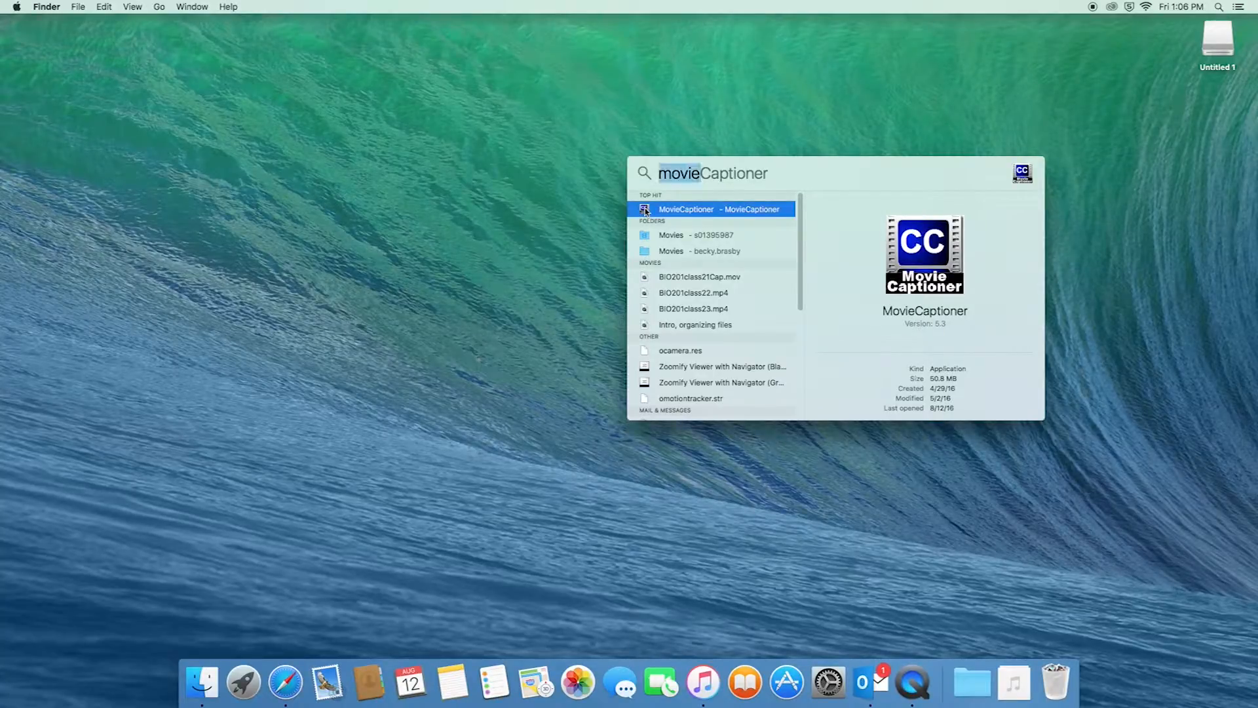
pyautogui.click(645, 209)
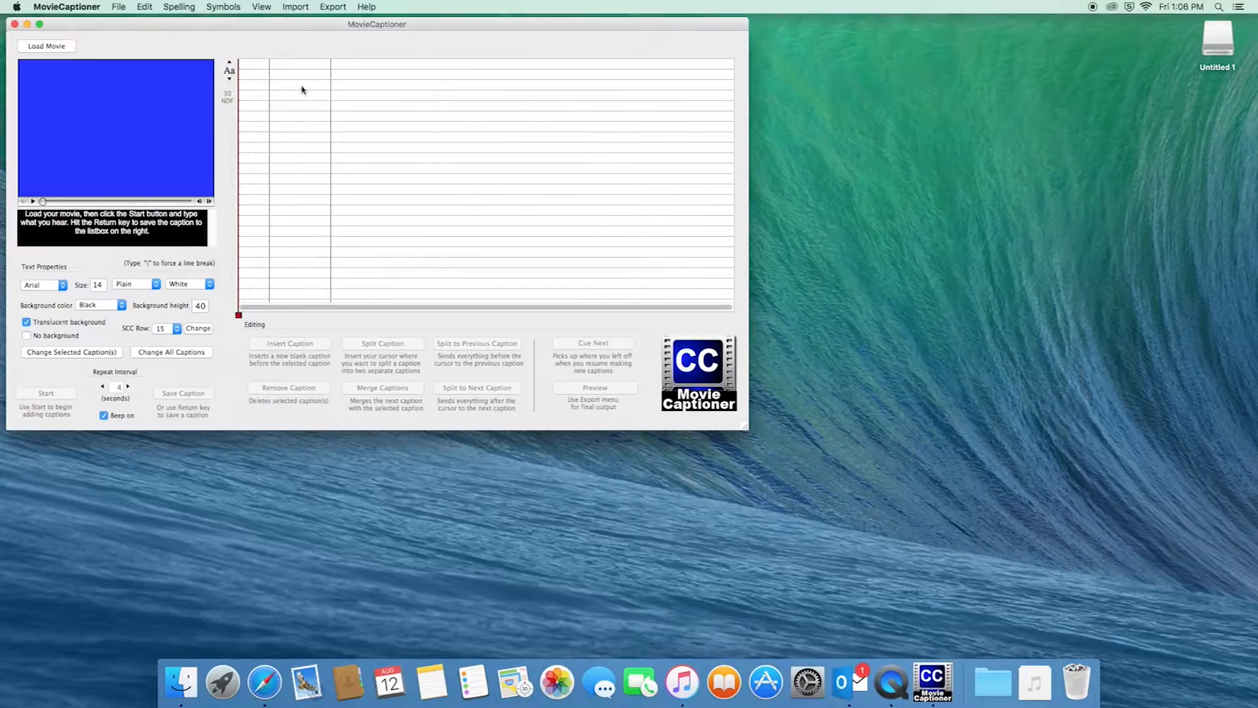
# Create a new MovieCaptioner project and bring up the Load Movie file chooser
pyautogui.moveTo(286, 26); pyautogui.dragTo(449, 66)
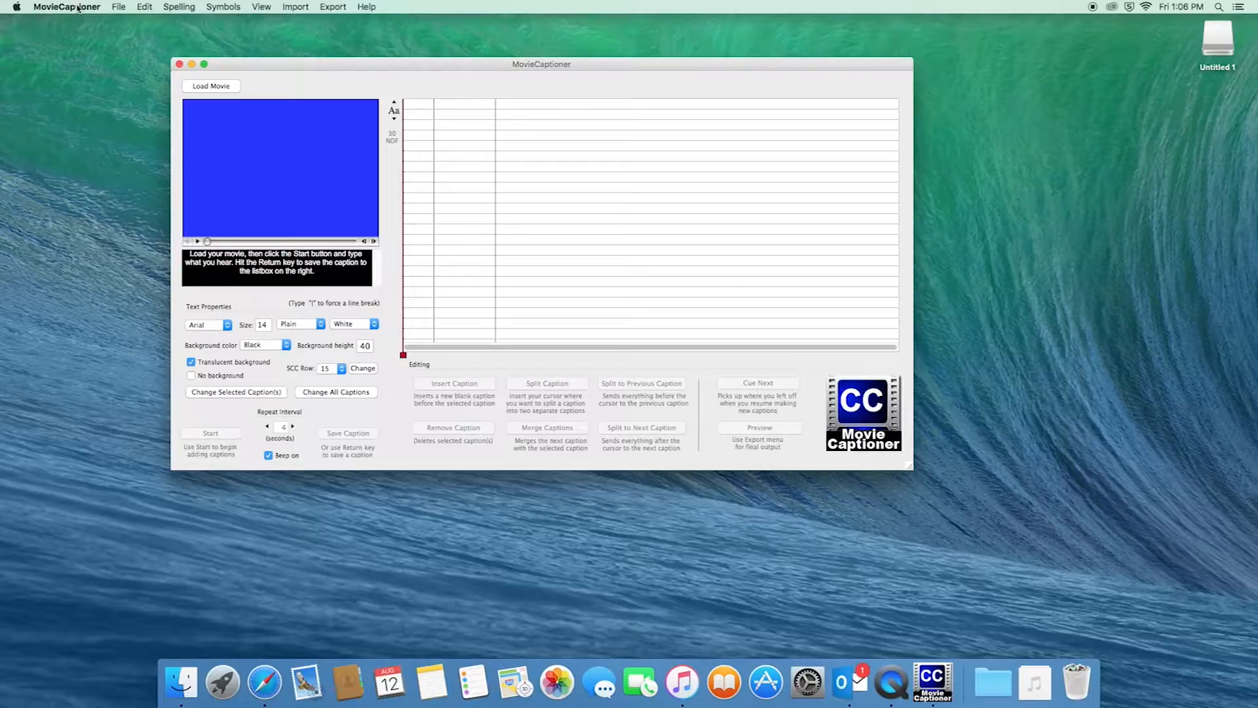
pyautogui.click(119, 8)
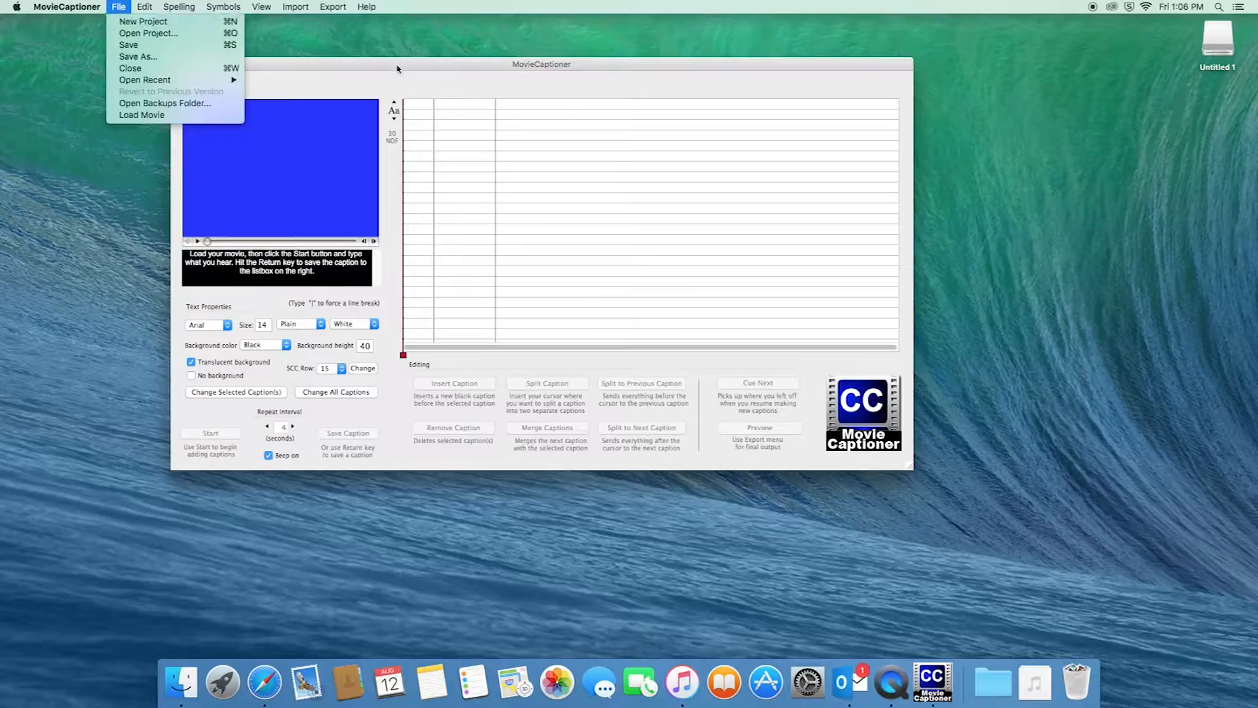
pyautogui.click(127, 23)
pyautogui.moveTo(430, 63); pyautogui.dragTo(465, 96)
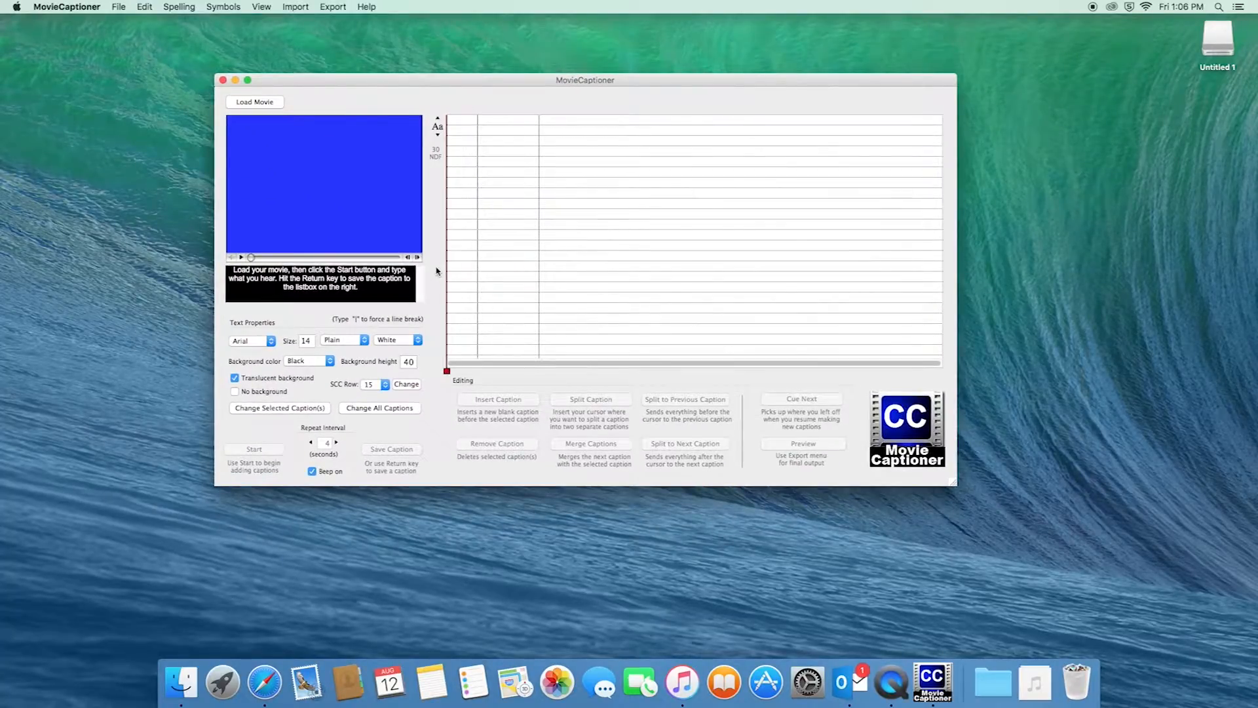
pyautogui.click(258, 103)
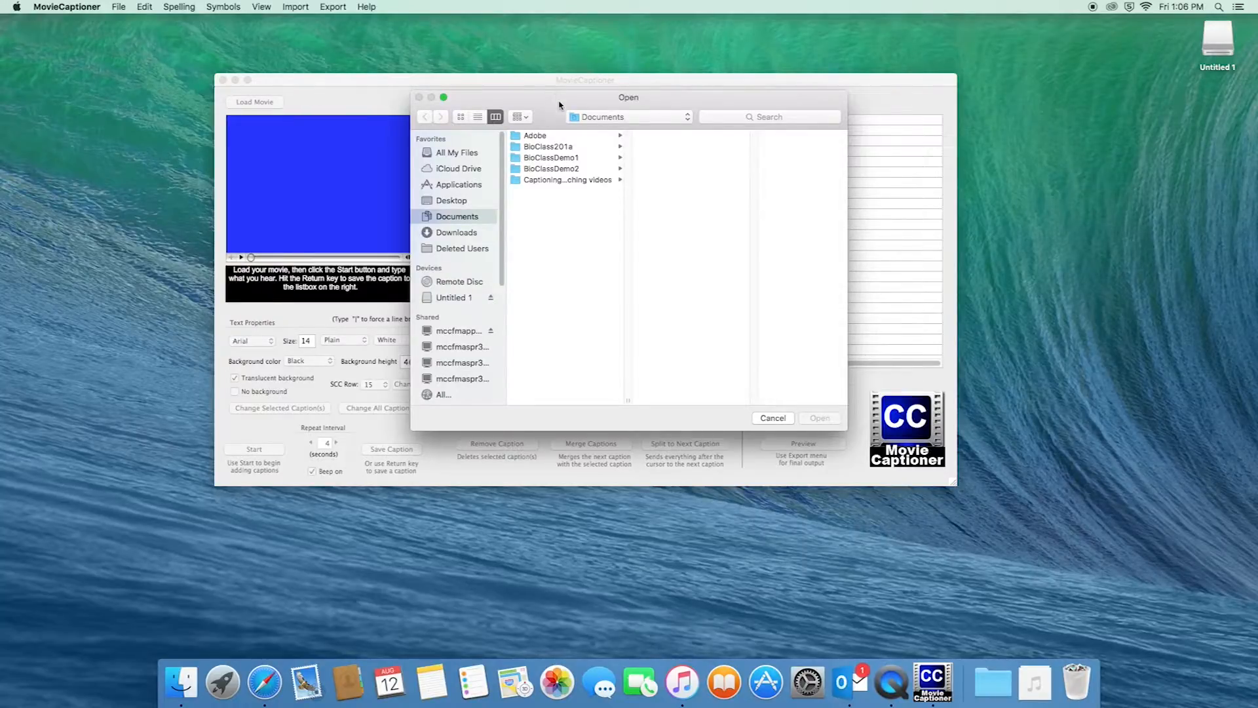
# Load BIO201Welcome.mp4 from Documents > BioClassDemo1 > BIO201.Welcome
pyautogui.moveTo(560, 104); pyautogui.dragTo(556, 86)
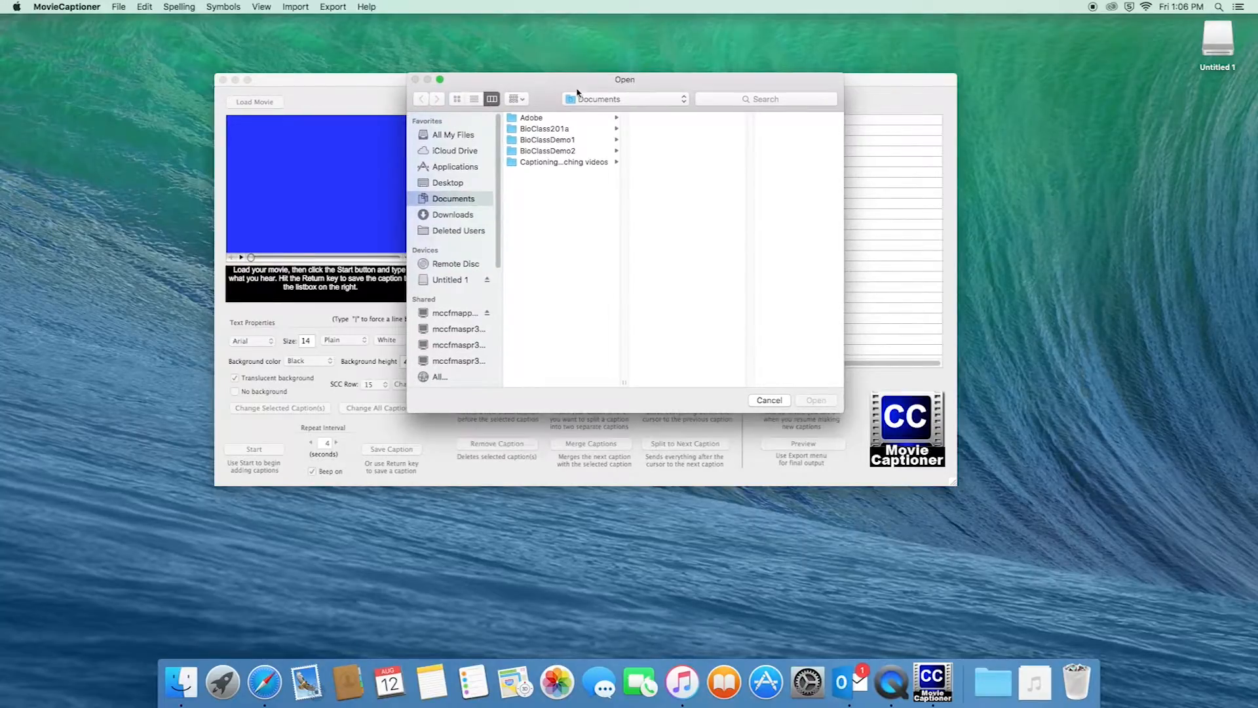
pyautogui.click(518, 141)
pyautogui.click(696, 119)
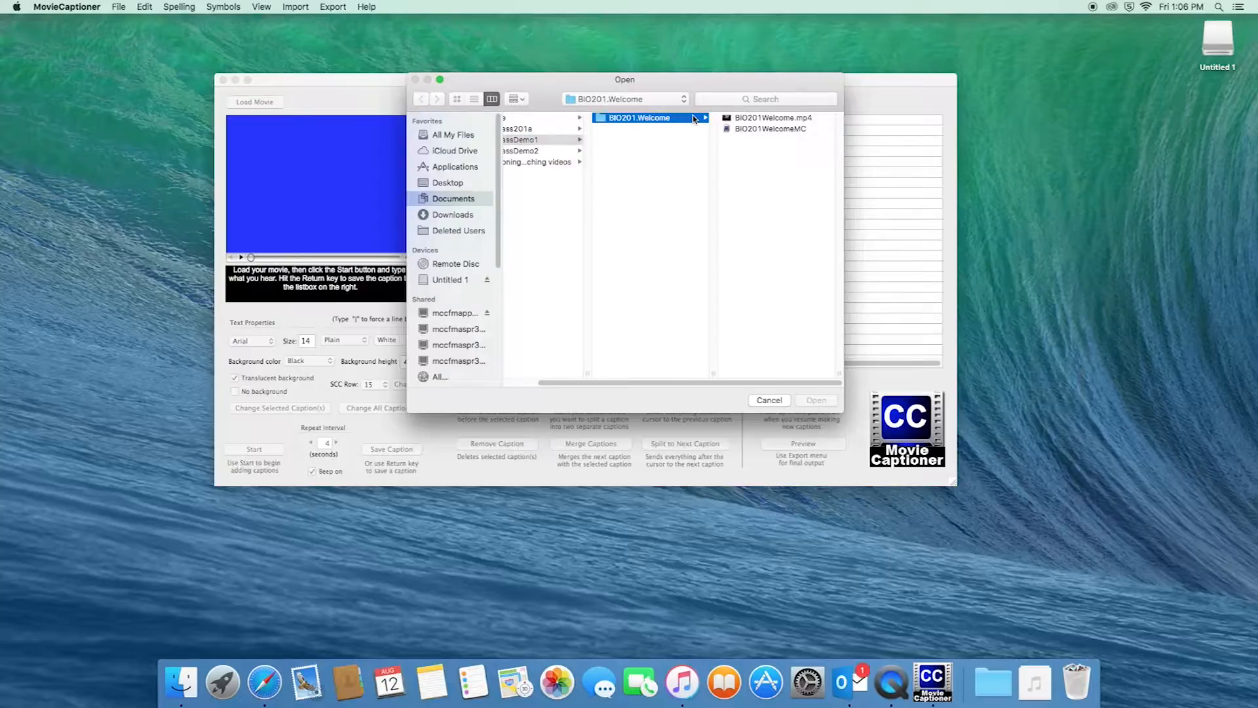
pyautogui.click(735, 120)
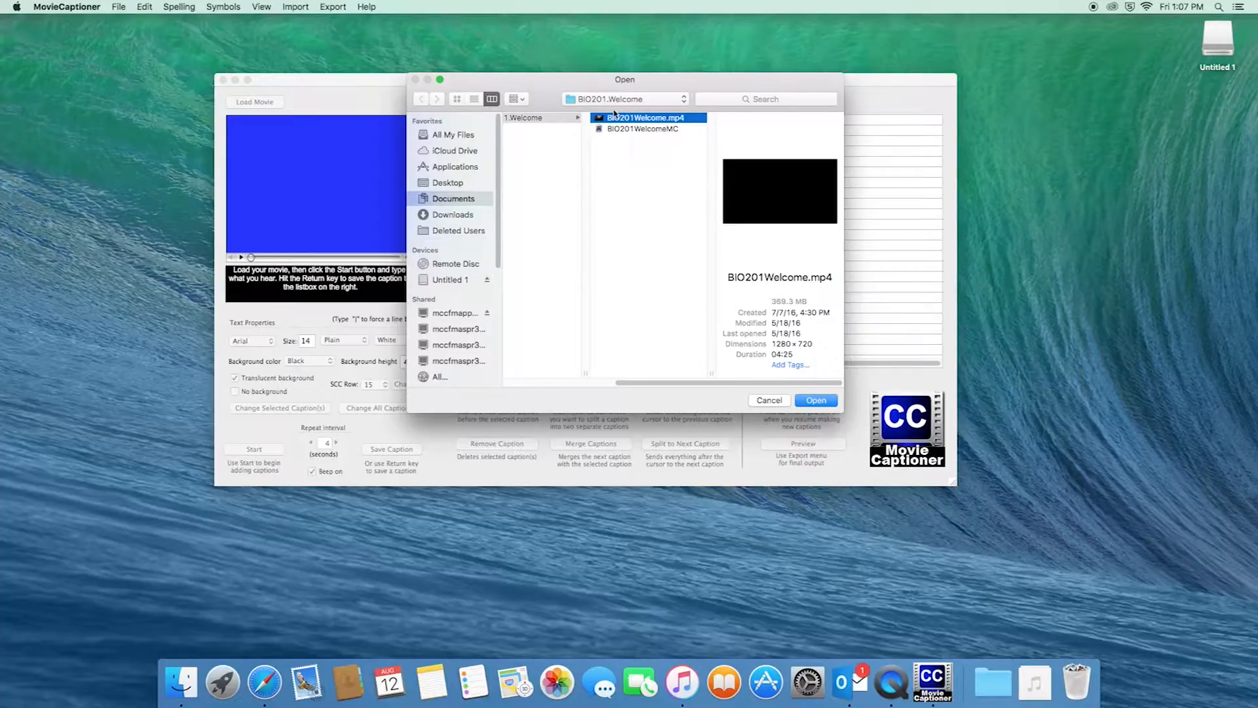
pyautogui.press('Tab')
pyautogui.hscroll(-5, 604, 161)
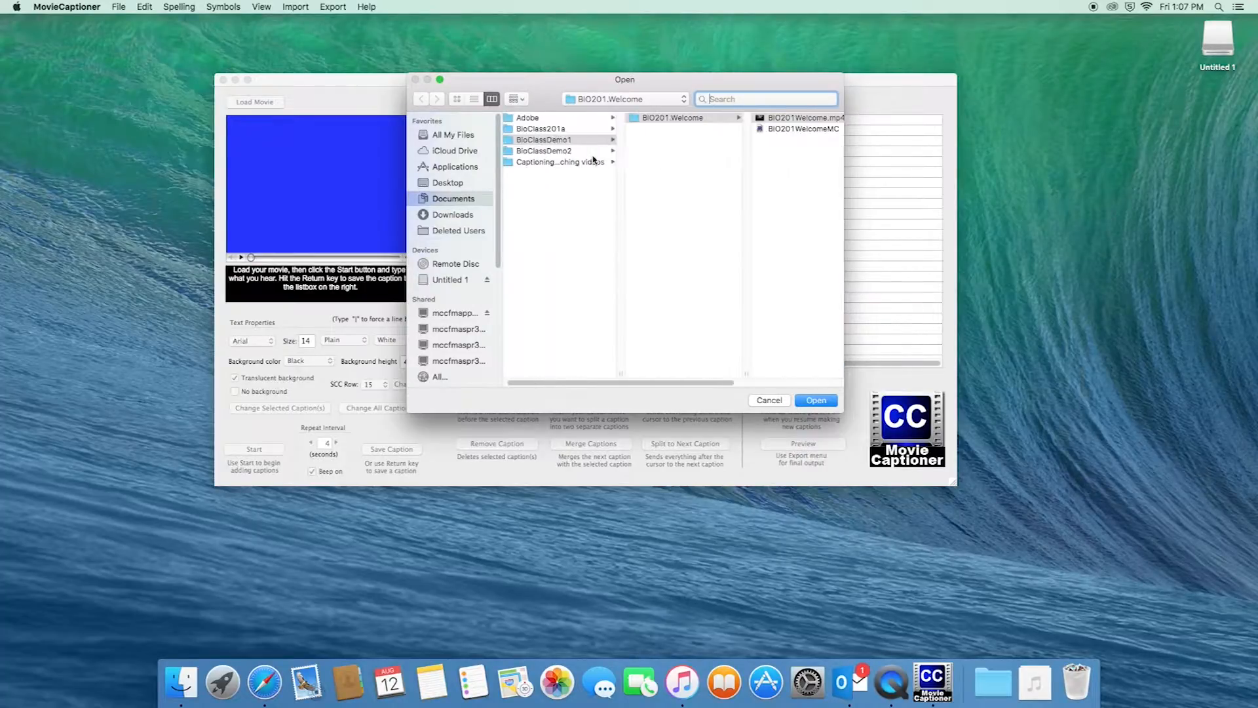
pyautogui.click(514, 141)
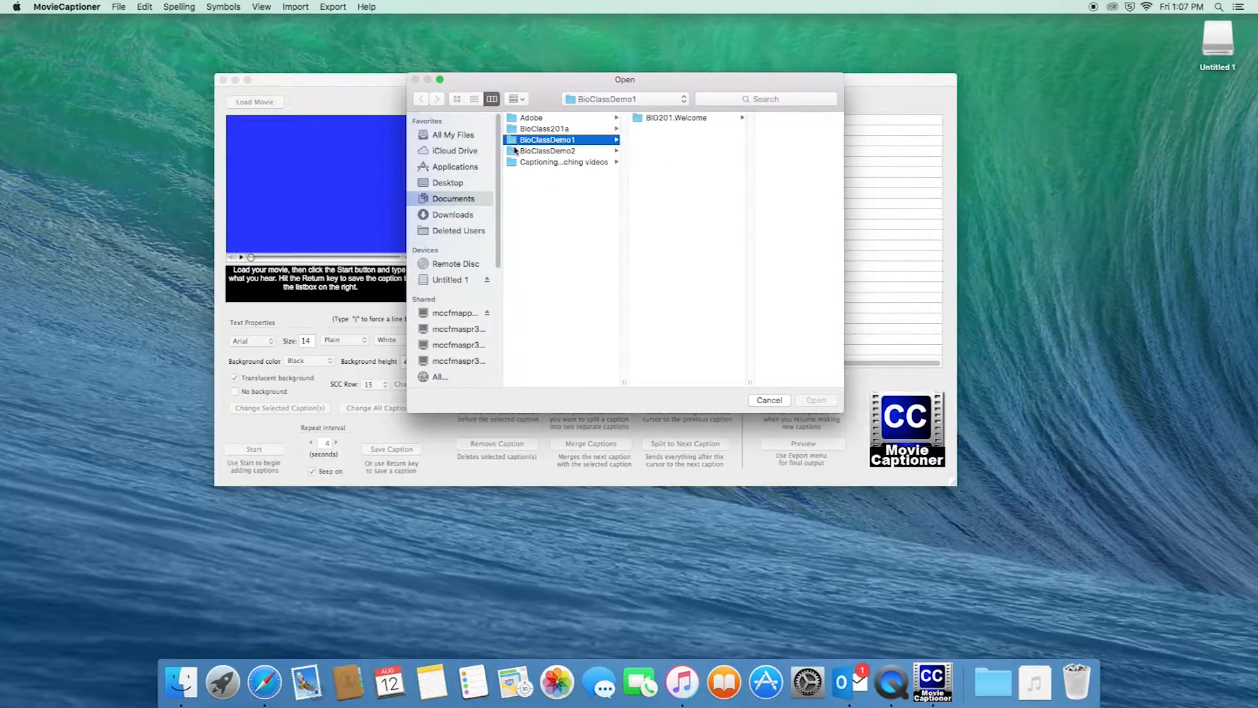
pyautogui.click(668, 119)
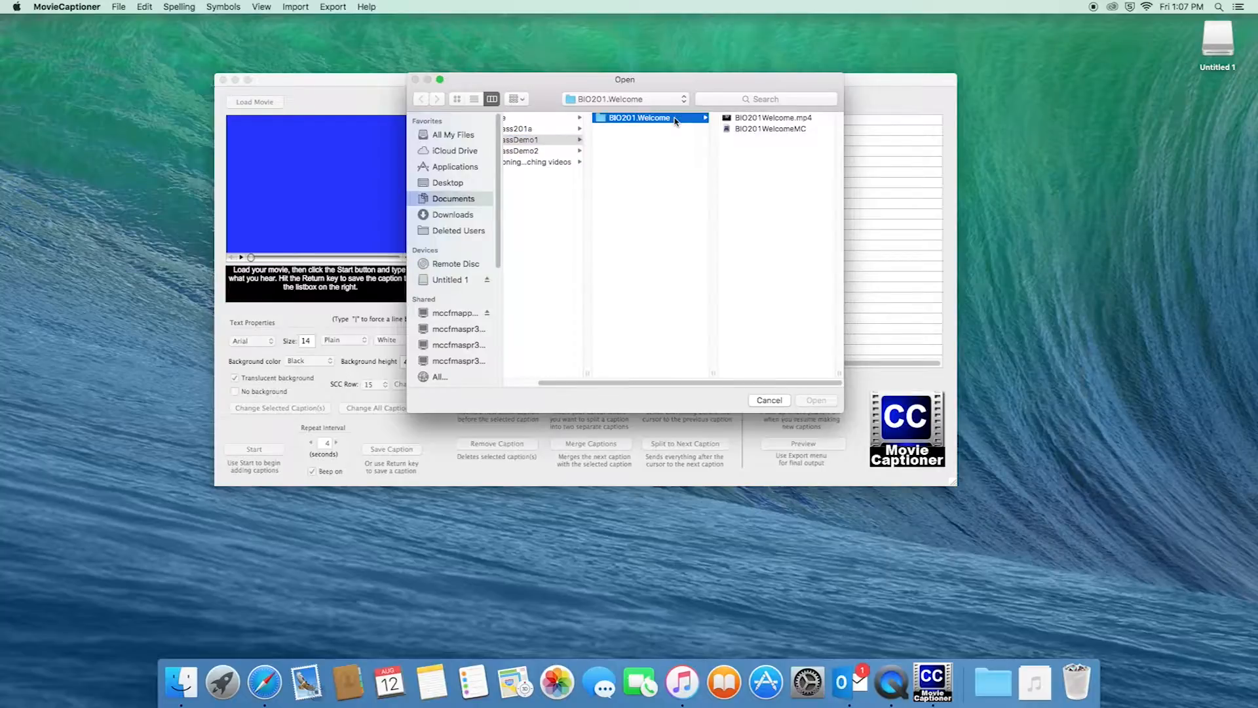
pyautogui.click(754, 121)
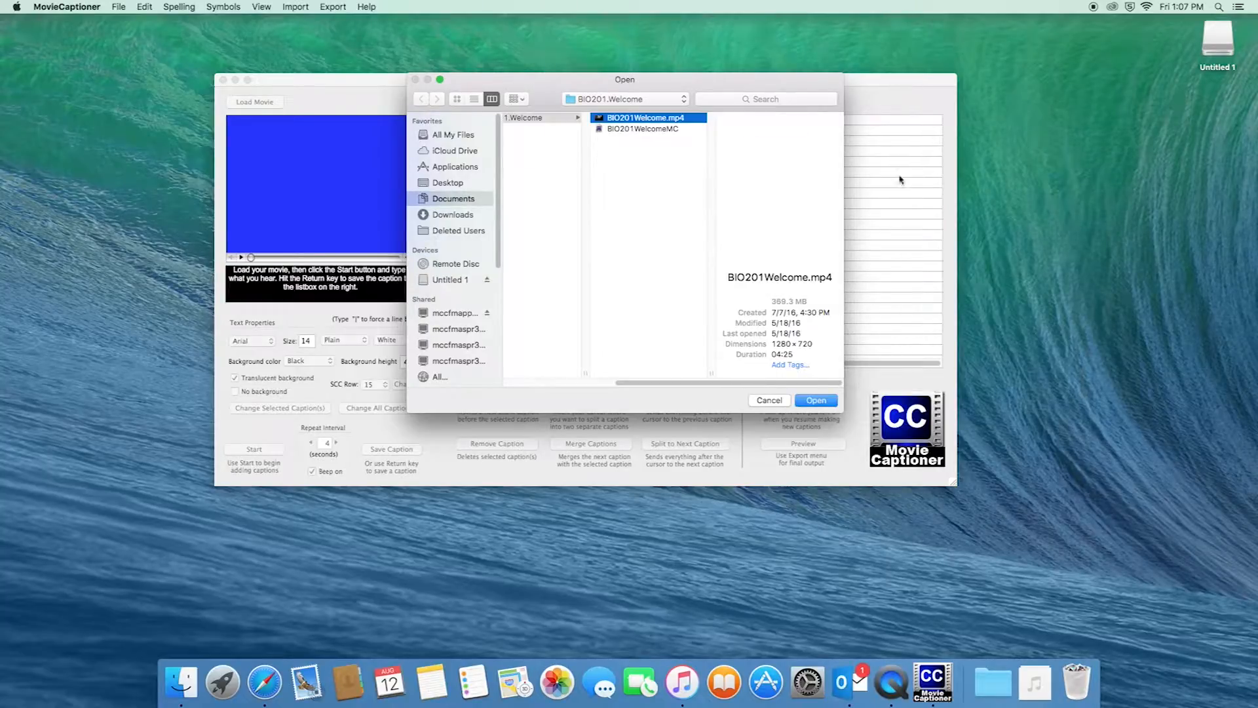
pyautogui.click(827, 400)
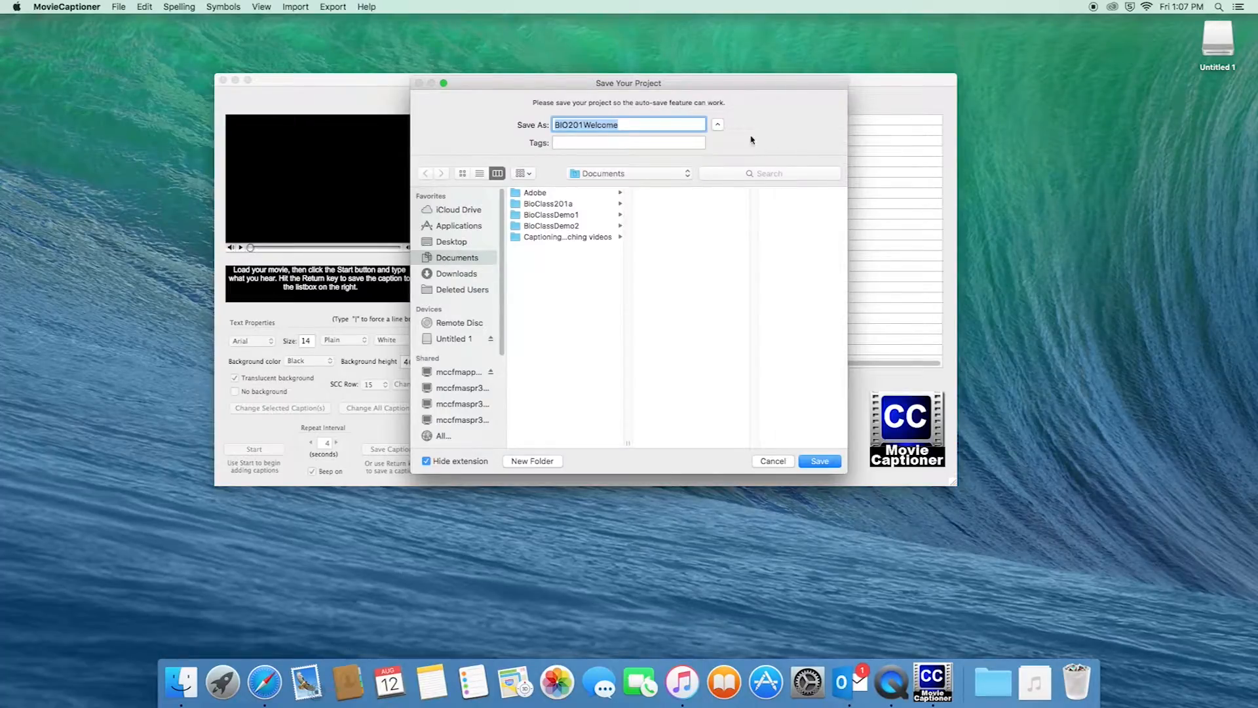
# Save the project as BIO201Welcome inside the BIO201.Welcome folder
pyautogui.click(524, 217)
pyautogui.click(692, 193)
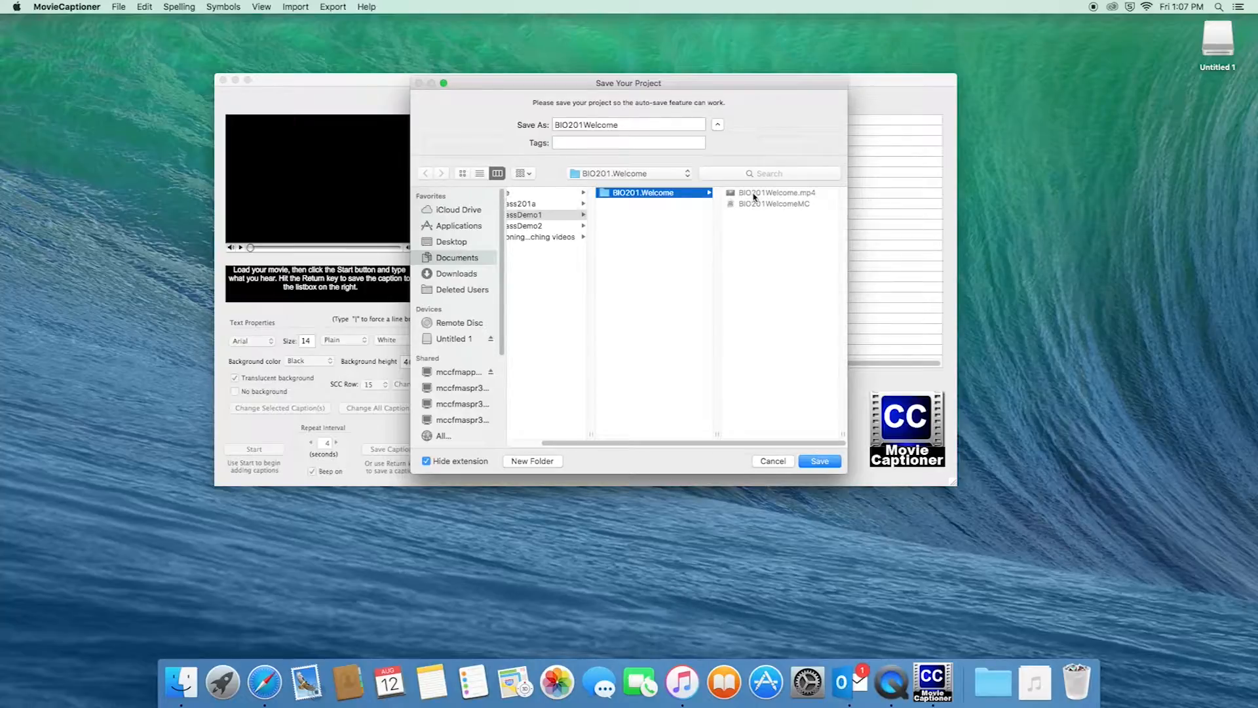
pyautogui.click(819, 462)
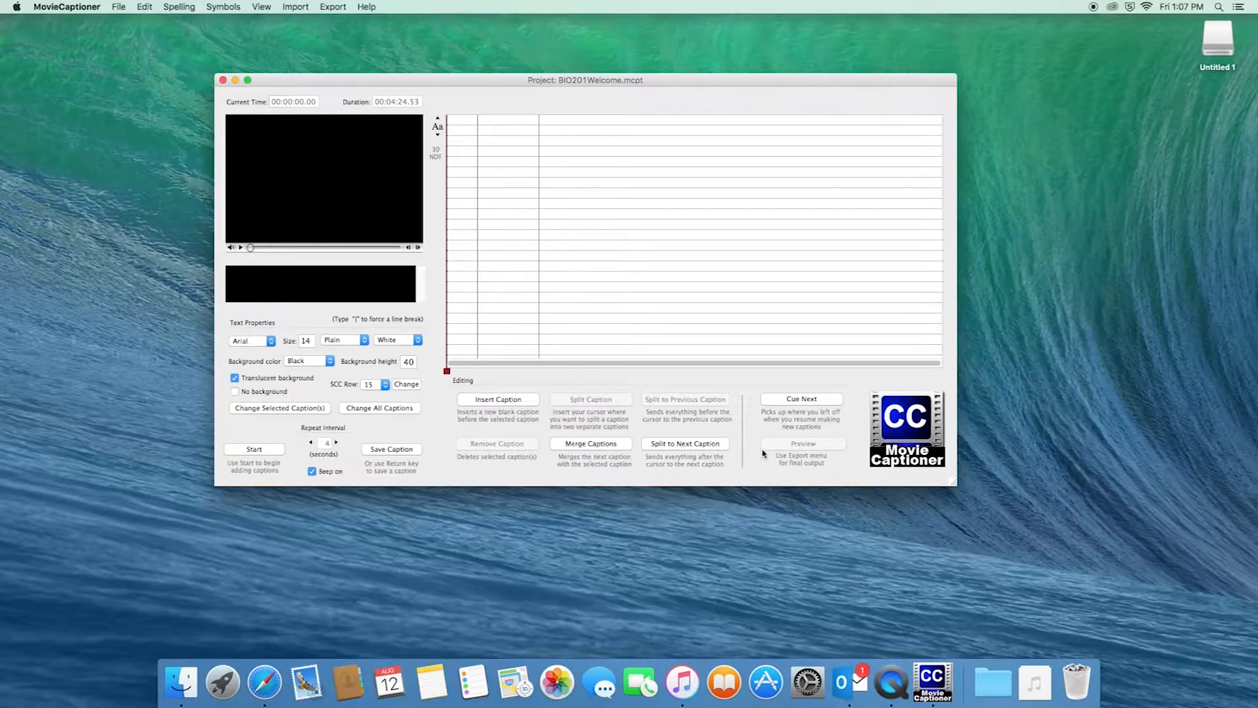
# Confirm captions use Arial, Plain style, white text on a black background
pyautogui.moveTo(683, 80); pyautogui.dragTo(702, 75)
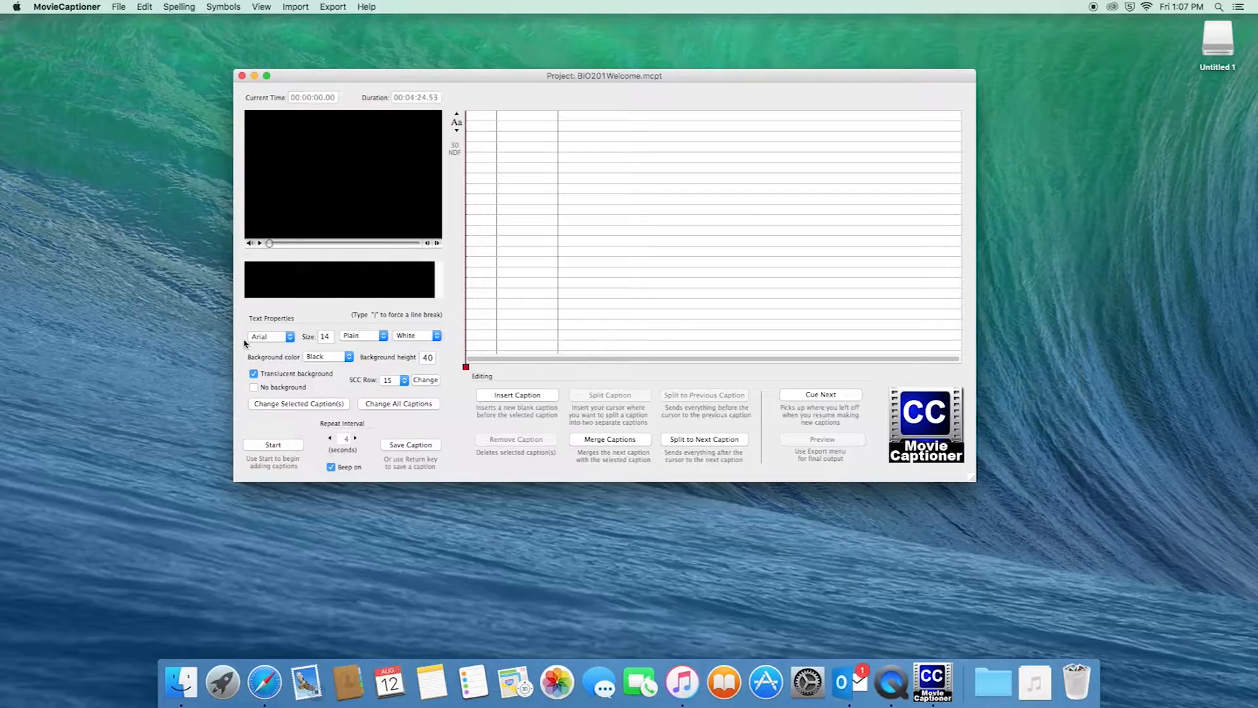
pyautogui.click(280, 338)
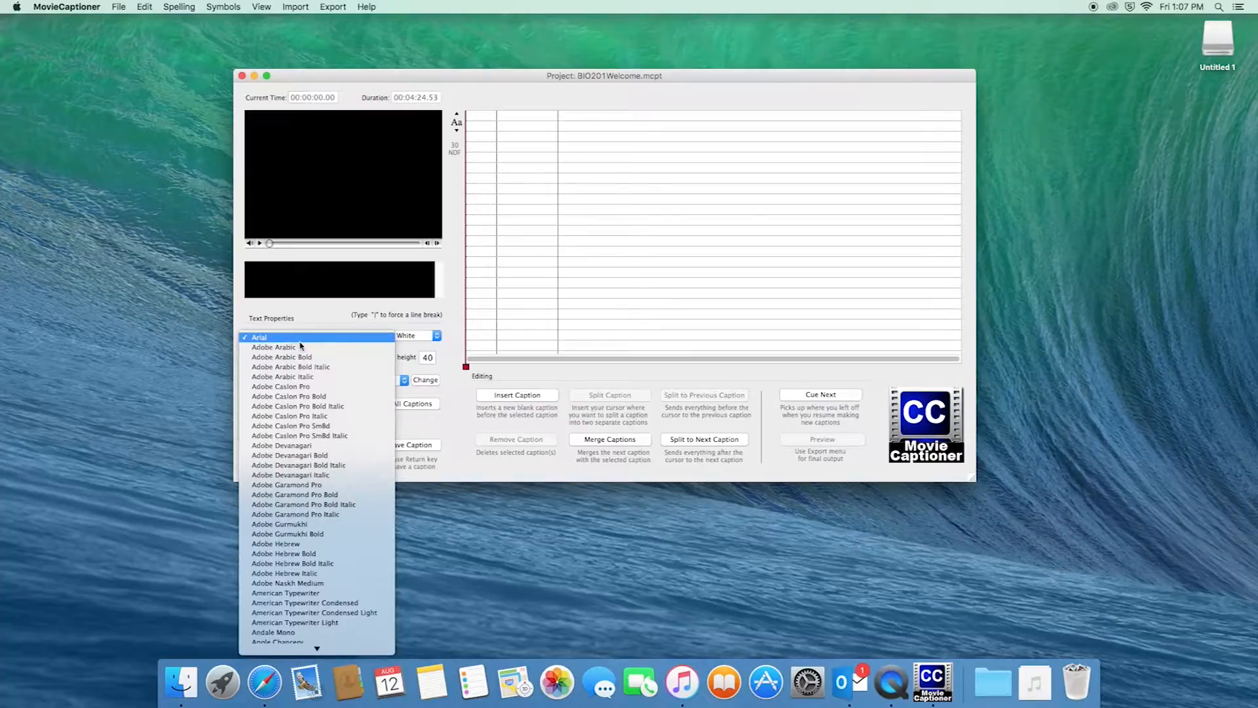
pyautogui.click(272, 338)
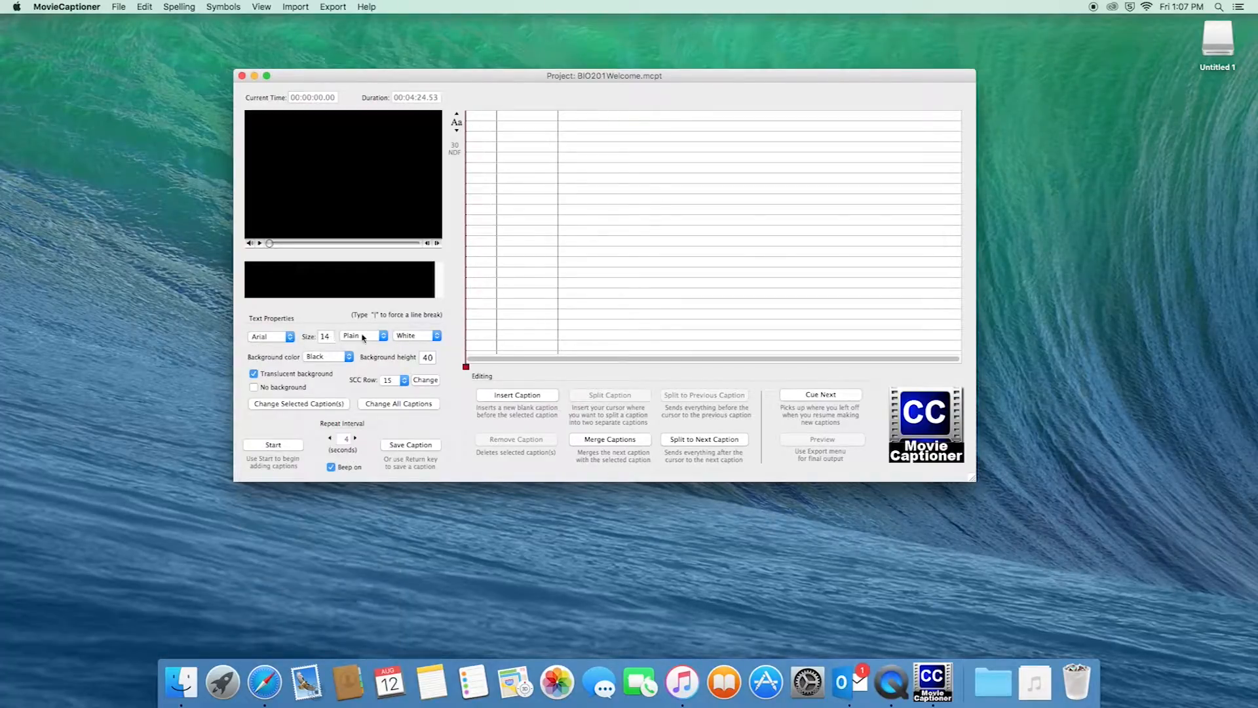
pyautogui.click(365, 338)
pyautogui.click(377, 336)
pyautogui.click(436, 336)
pyautogui.click(422, 335)
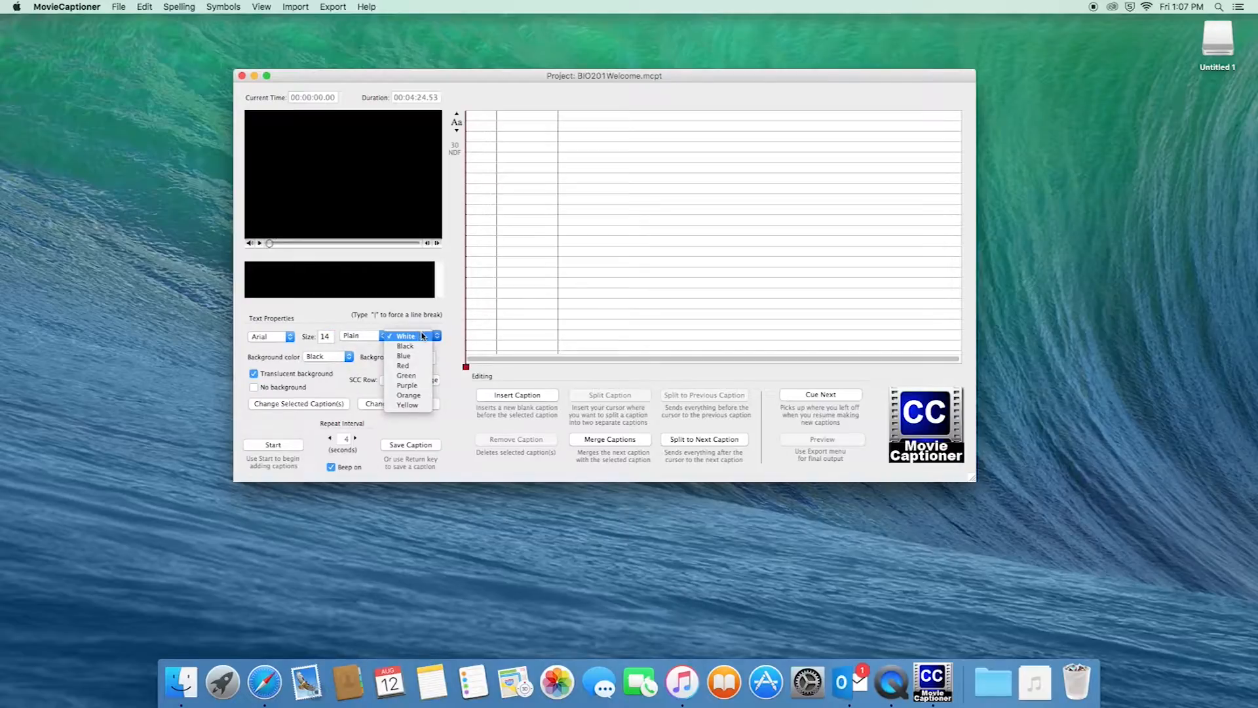
pyautogui.click(348, 358)
pyautogui.click(338, 358)
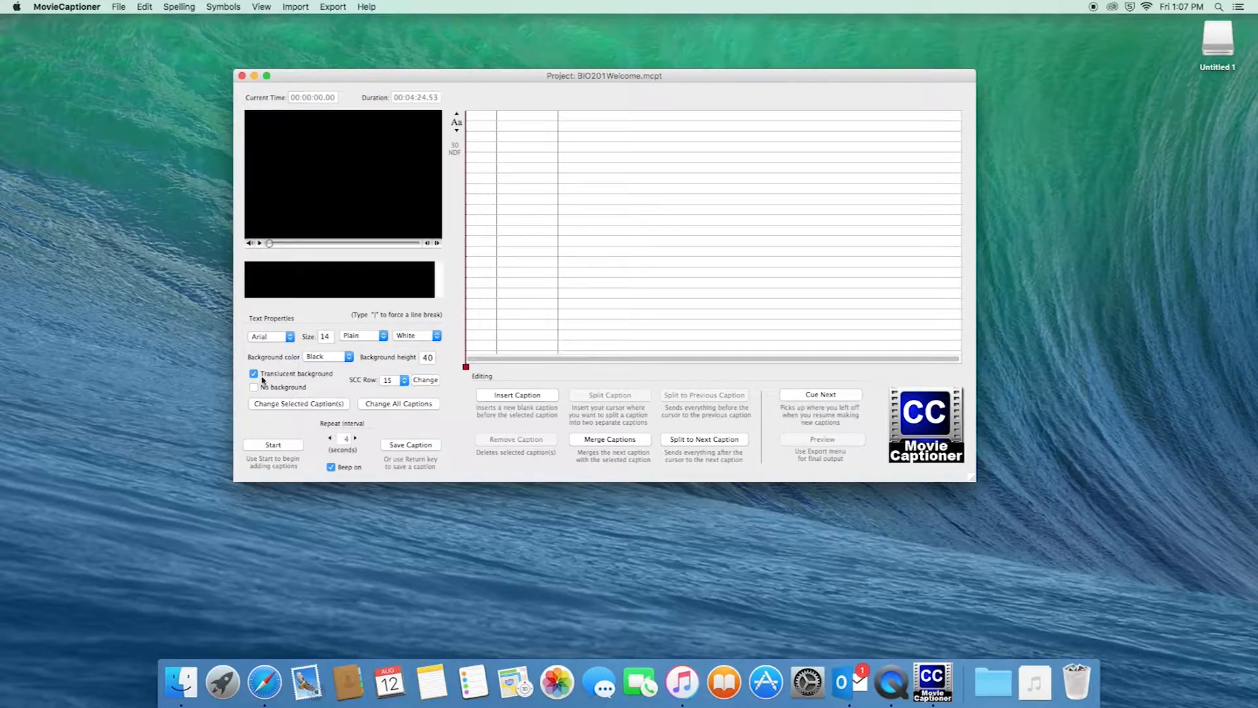
# Toggle the translucent caption background off and back on, and edit the text size field
pyautogui.click(253, 374)
pyautogui.click(253, 374)
pyautogui.click(331, 336)
pyautogui.press('XF86AudioLowerVolume')
pyautogui.press('XF86AudioLowerVolume')
pyautogui.press('XF86AudioRaiseVolume')
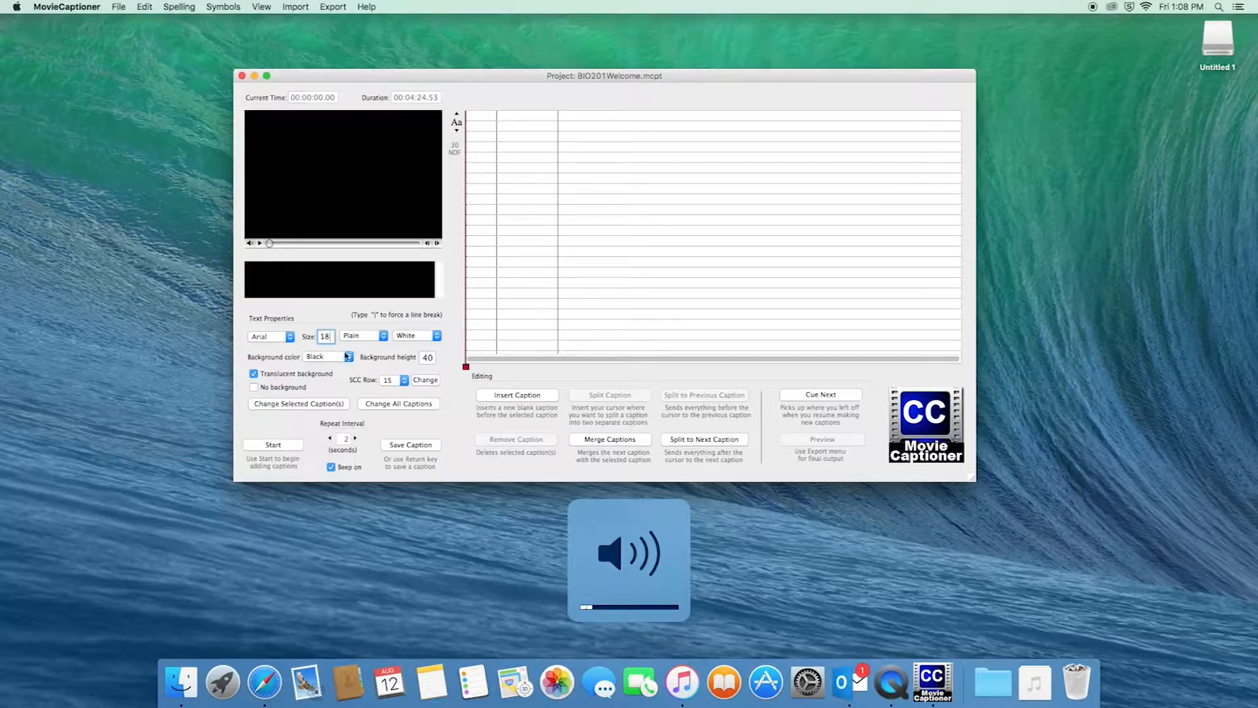
pyautogui.click(365, 279)
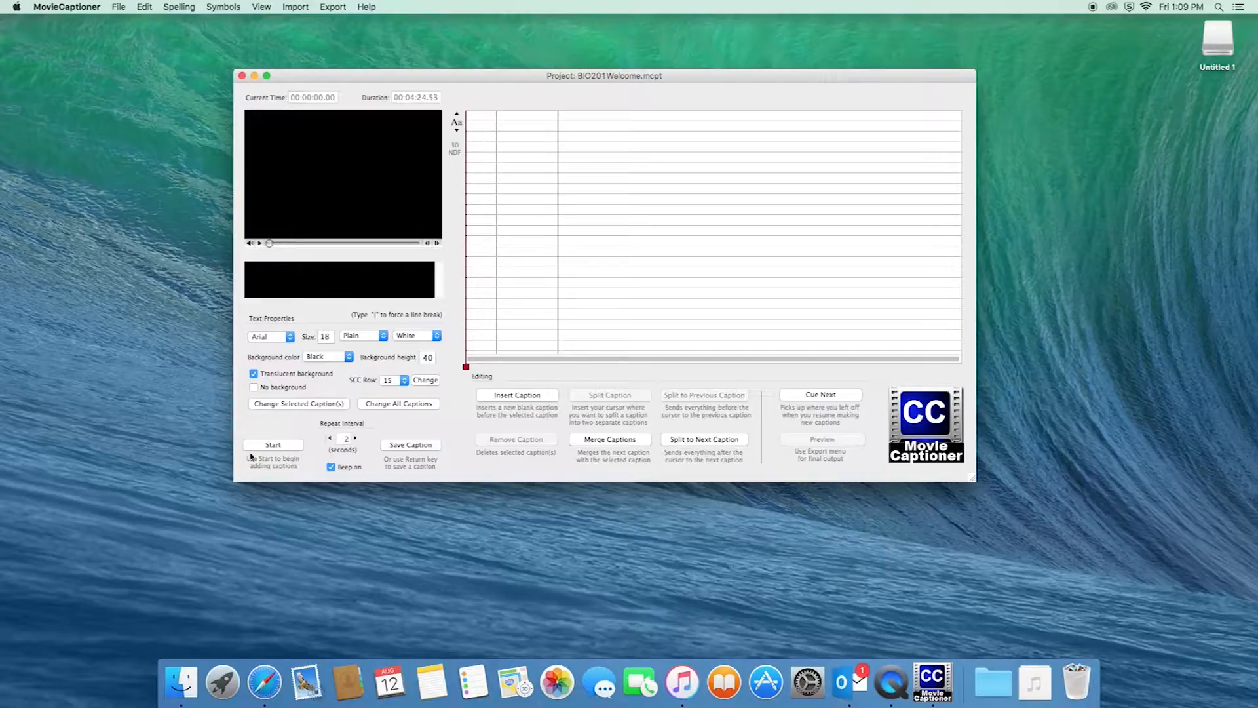
# Run a brief captioning playback with the volume raised, then stop it
pyautogui.click(284, 447)
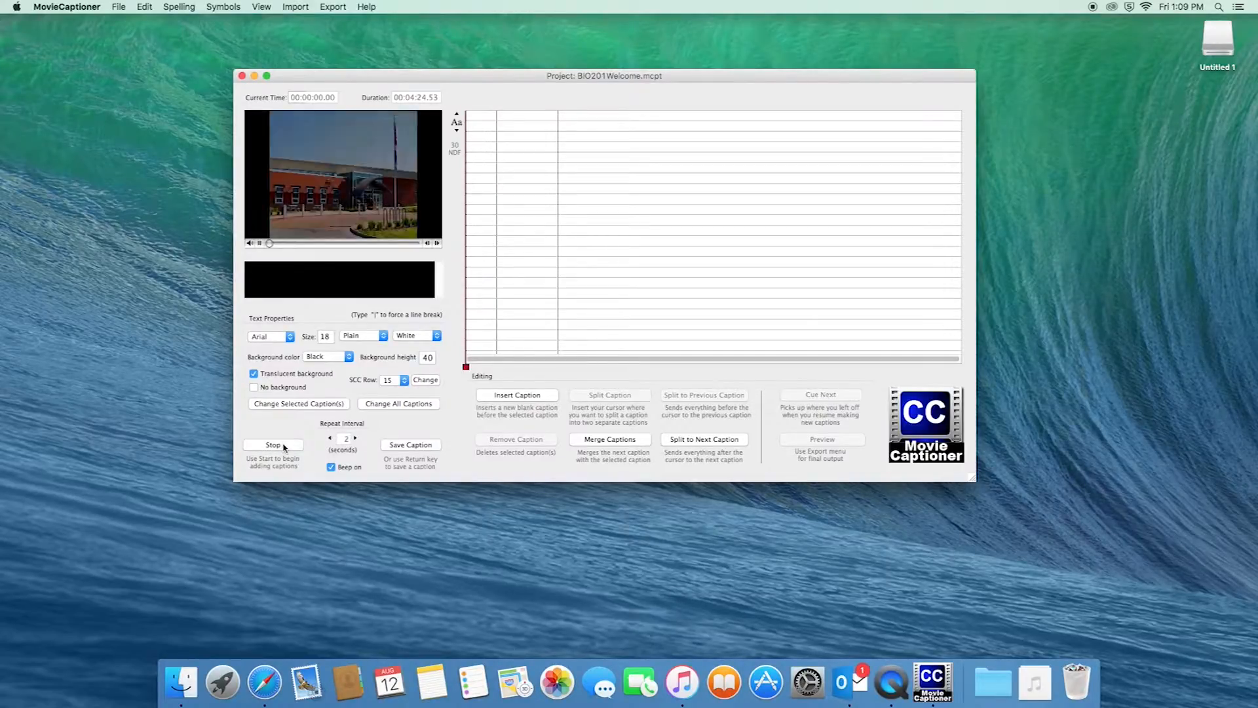
pyautogui.press('XF86AudioRaiseVolume')
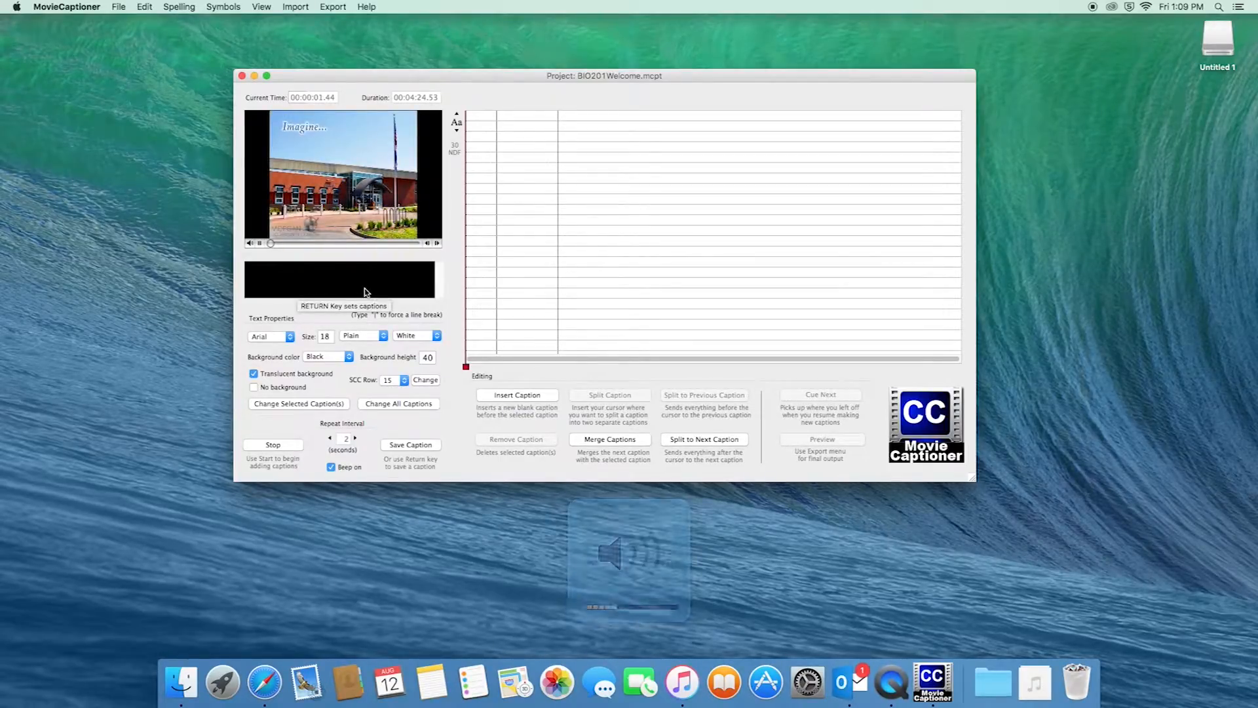
pyautogui.click(293, 448)
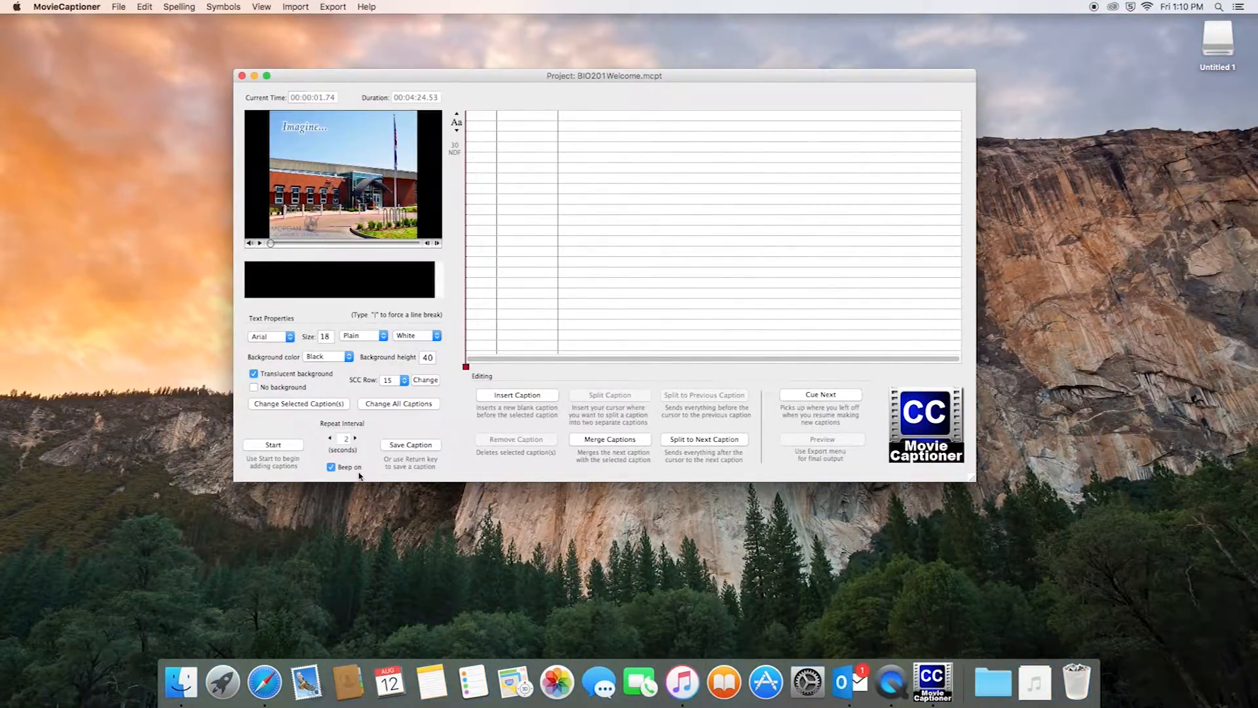
# Toggle the caption beep off and on again and rewind the playhead to 00:00:00.00
pyautogui.click(331, 467)
pyautogui.click(331, 467)
pyautogui.moveTo(271, 244); pyautogui.dragTo(249, 244)
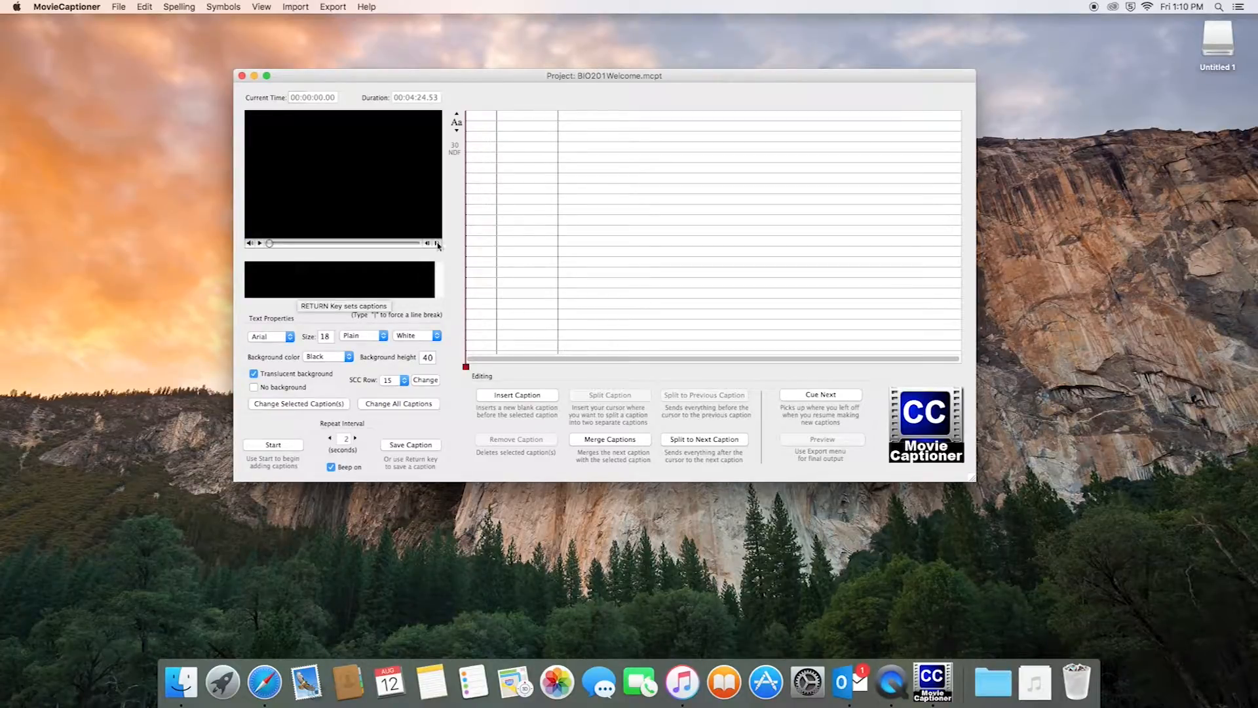
pyautogui.moveTo(350, 82); pyautogui.dragTo(331, 82)
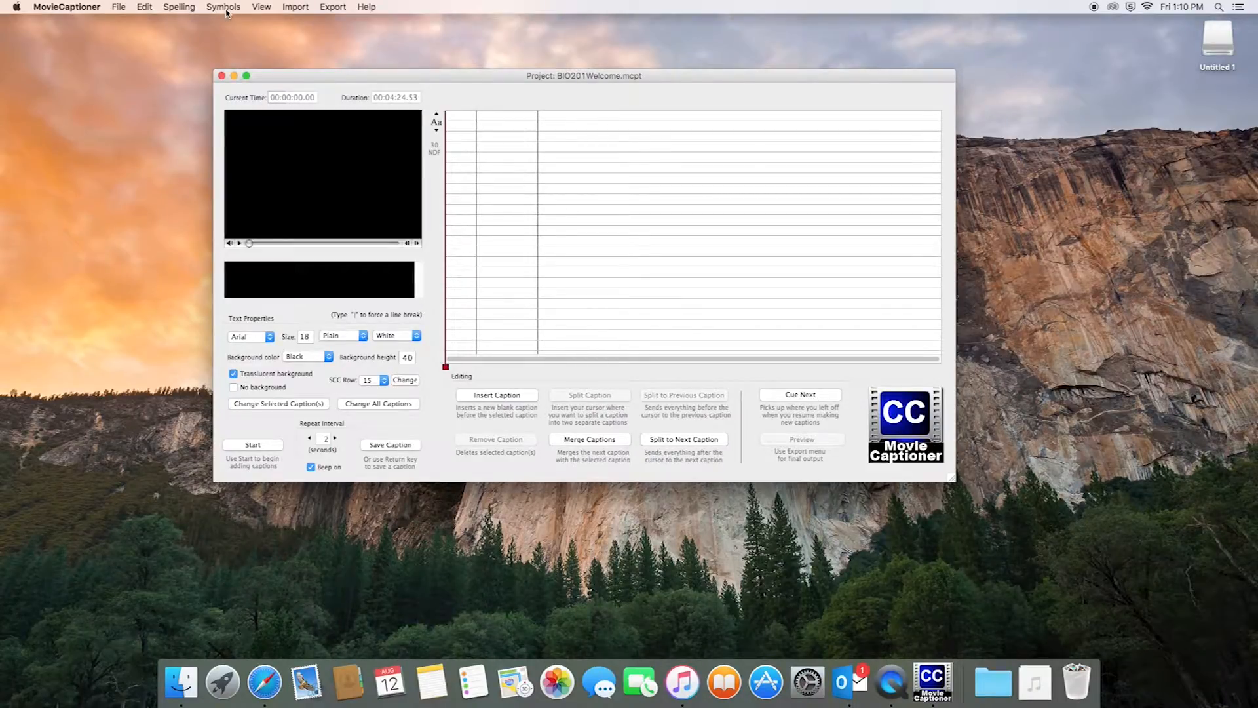
# Insert the ♪ eighth-note symbol into the caption text and reopen the Symbols menu
pyautogui.click(230, 7)
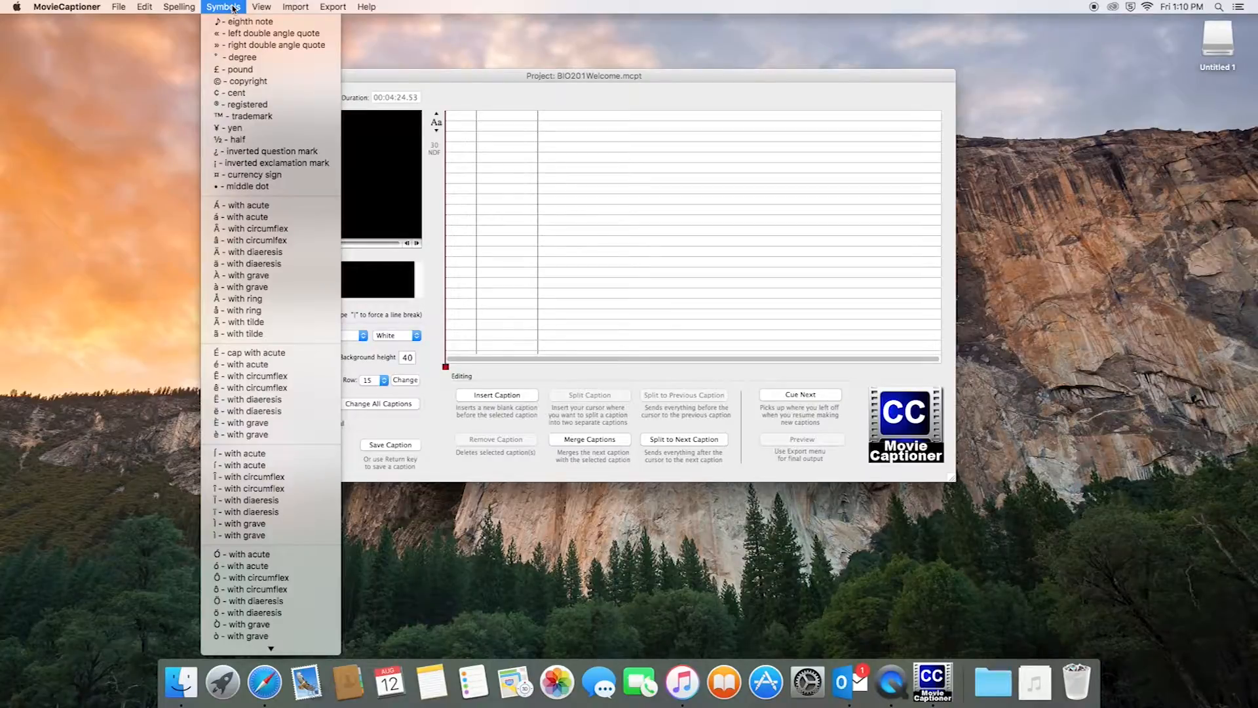
pyautogui.scroll(-5, 286, 86)
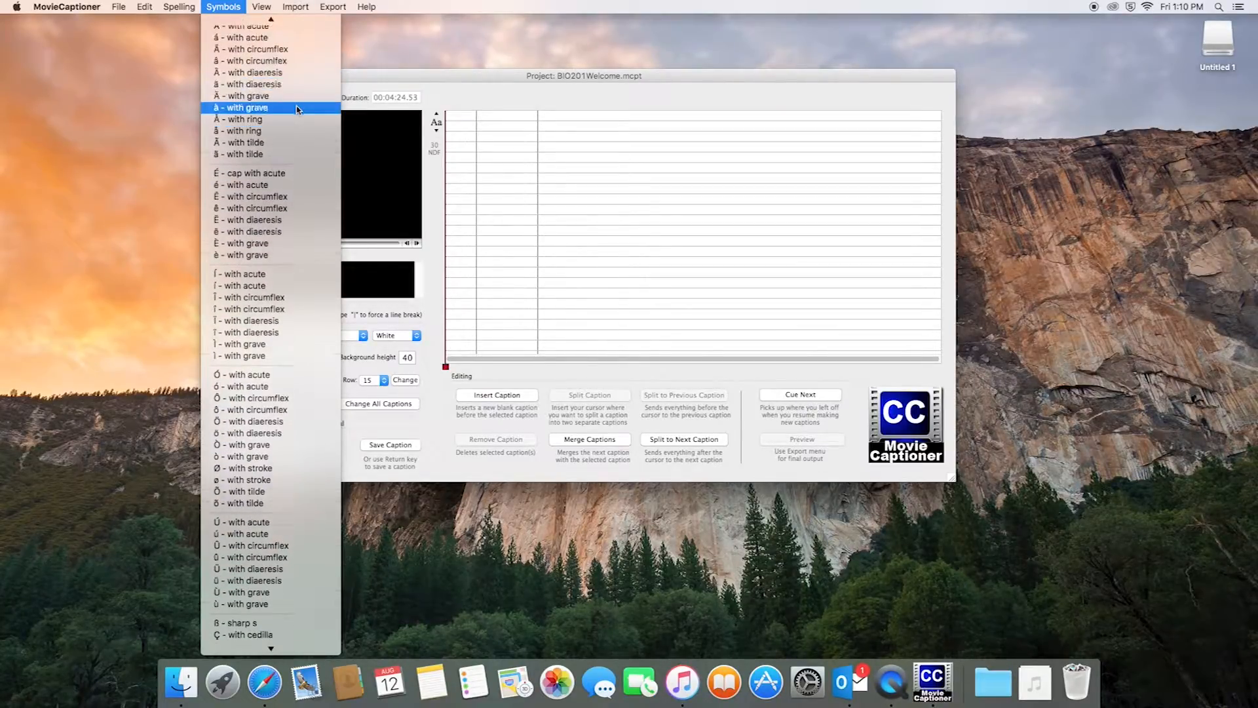
pyautogui.scroll(5, 297, 107)
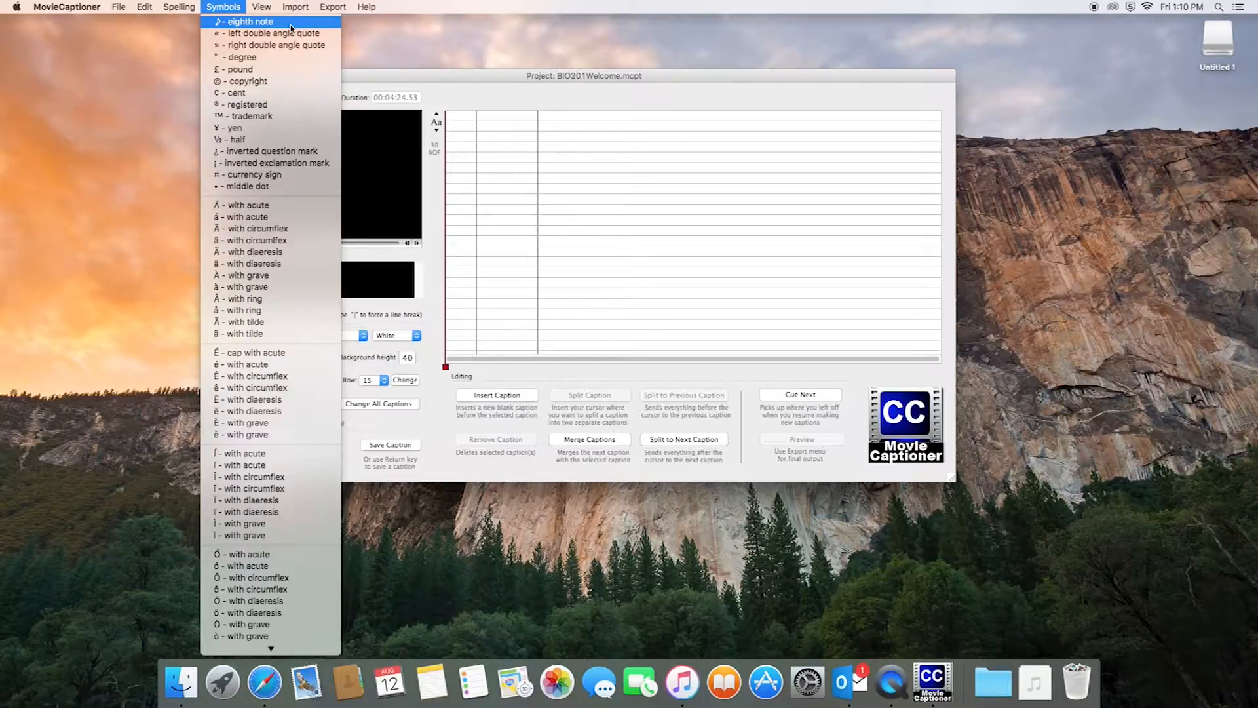
pyautogui.click(291, 23)
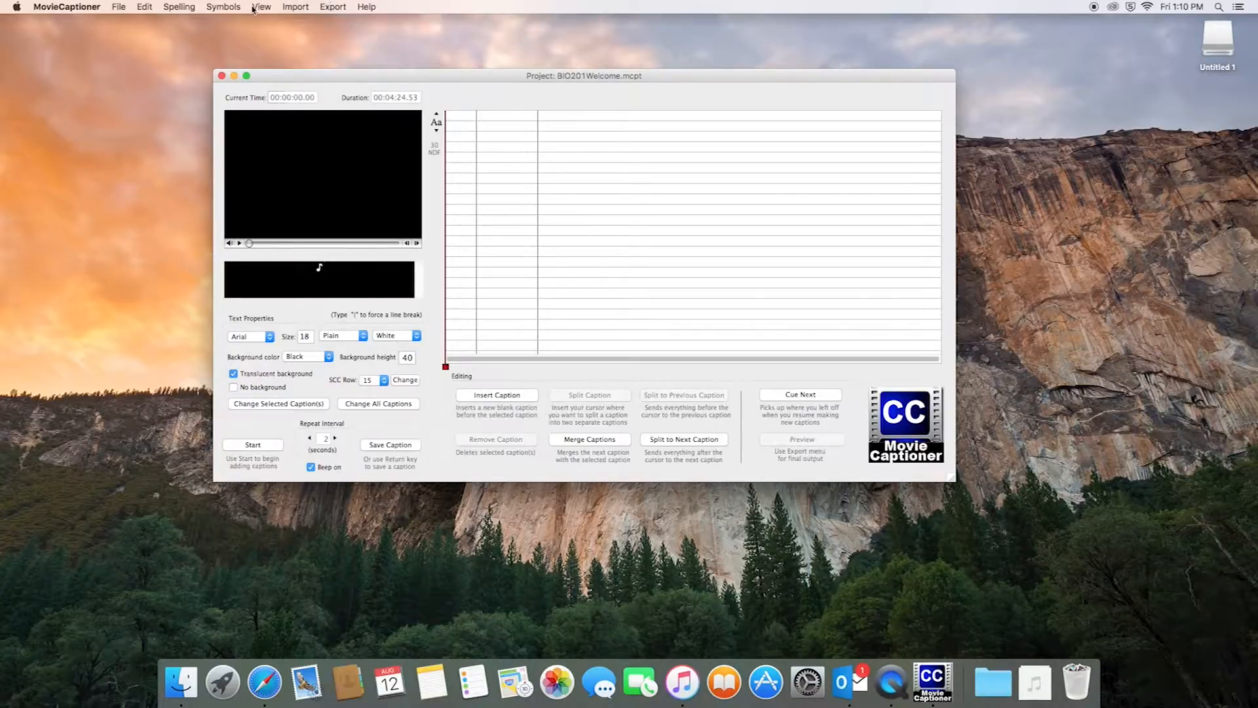
pyautogui.click(230, 8)
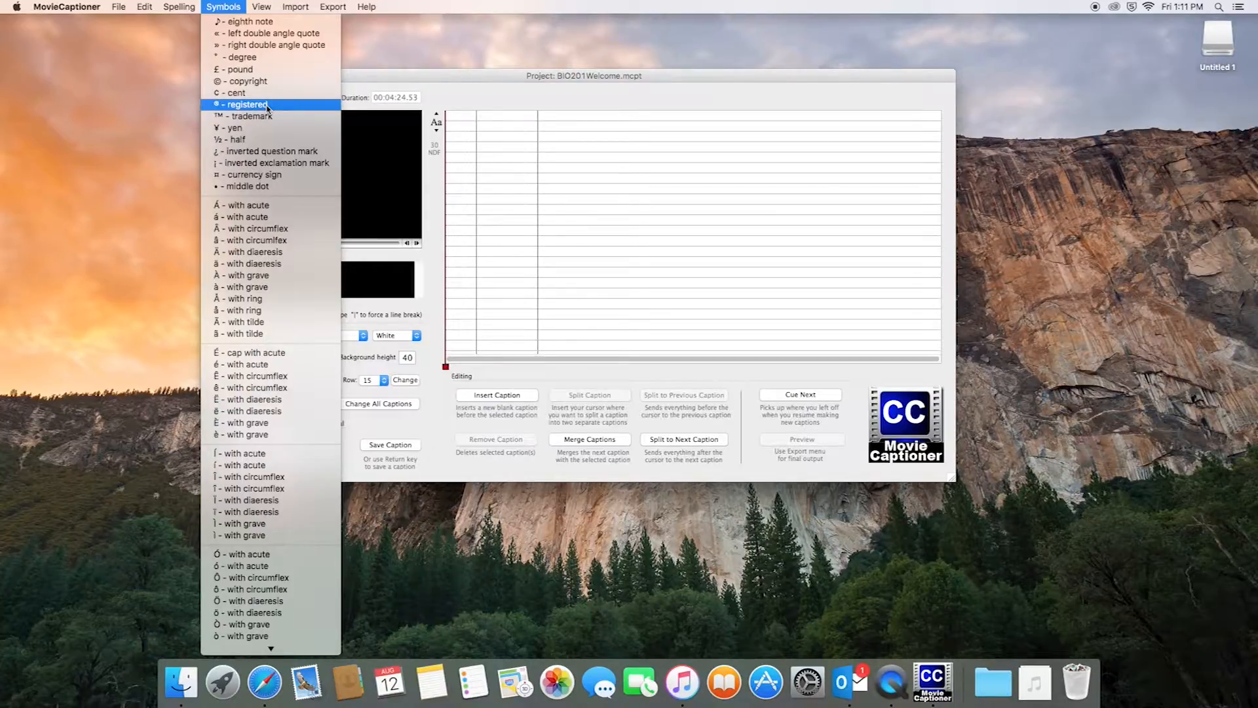
# Try inserting the ® and » symbols, deleting each so only ♪ remains
pyautogui.click(268, 106)
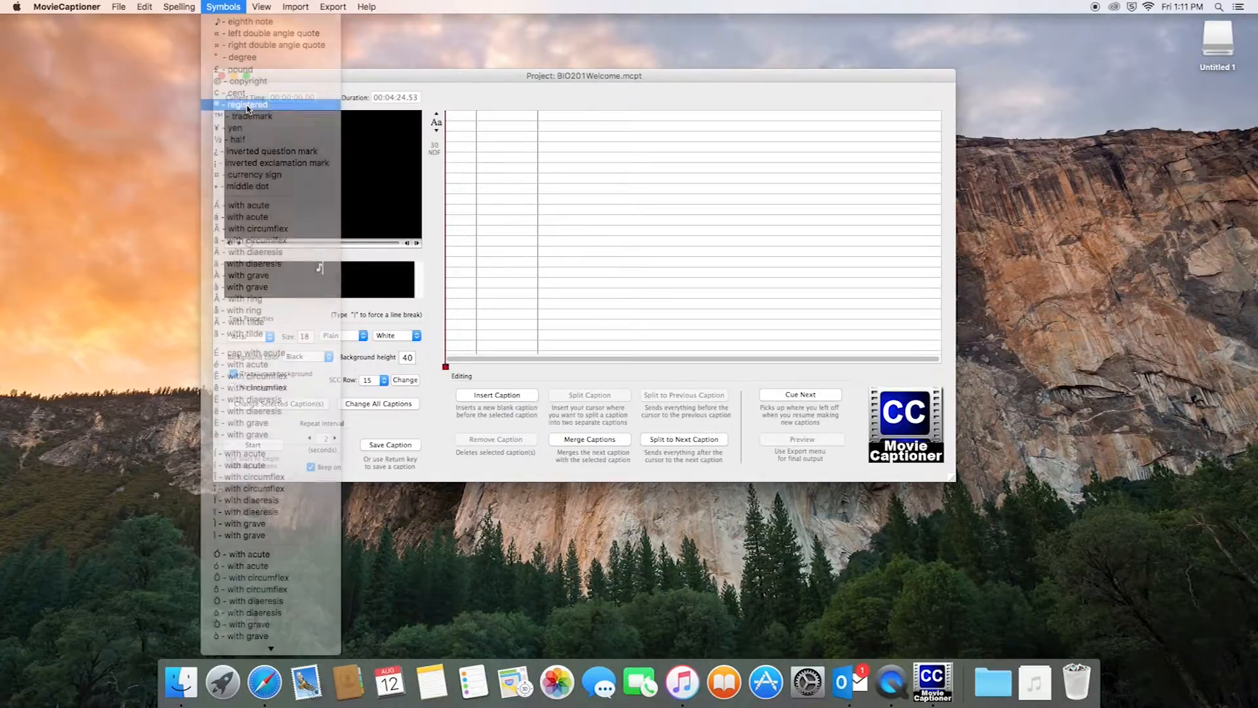
pyautogui.doubleClick(324, 268)
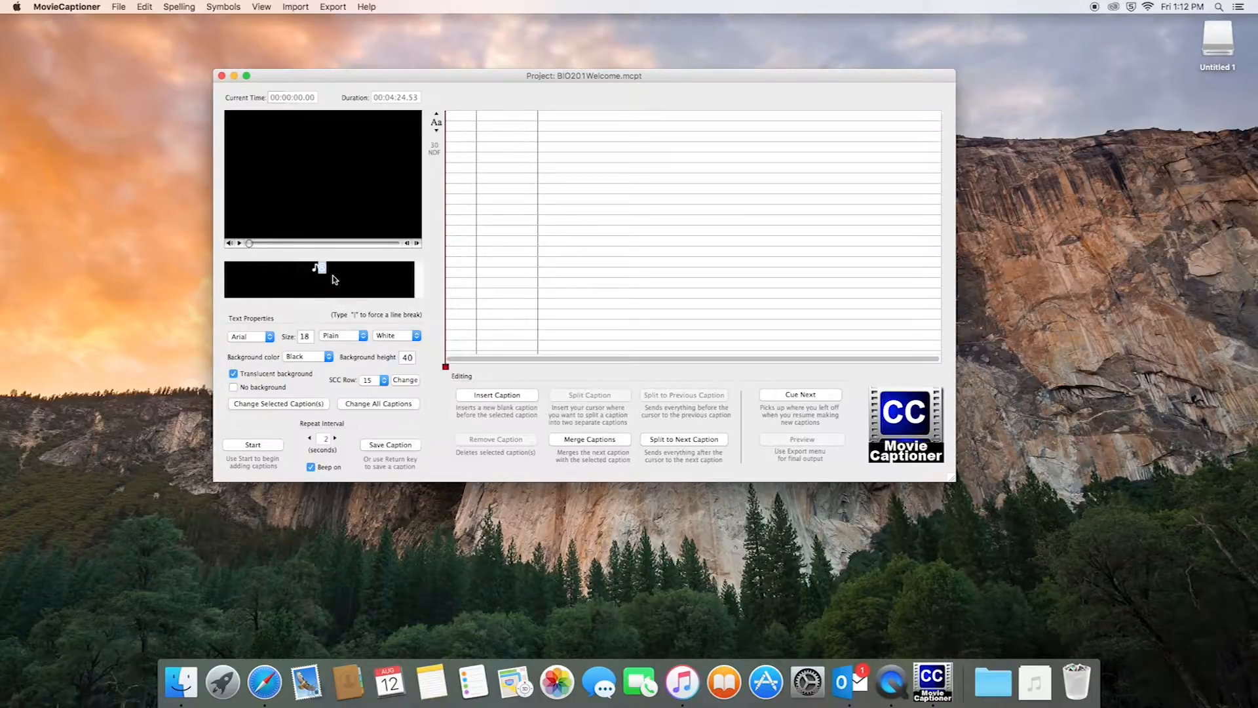
pyautogui.press('BackSpace')
pyautogui.click(223, 6)
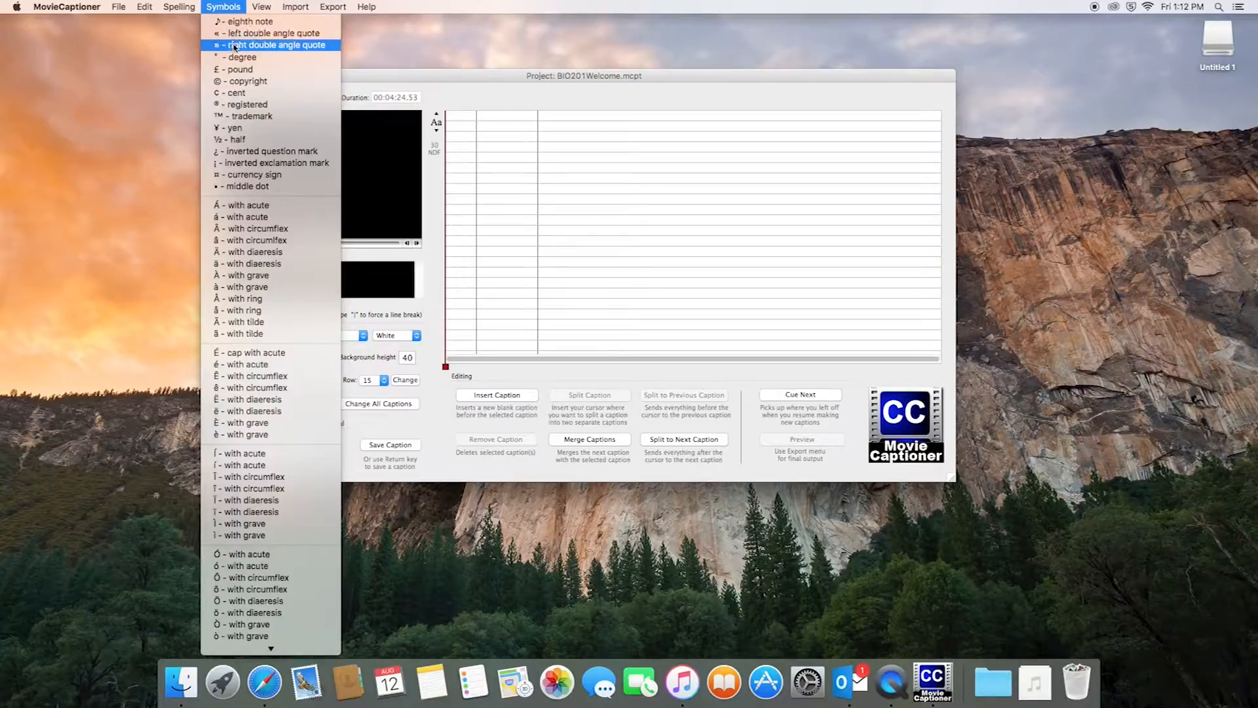
pyautogui.click(236, 45)
pyautogui.press('BackSpace')
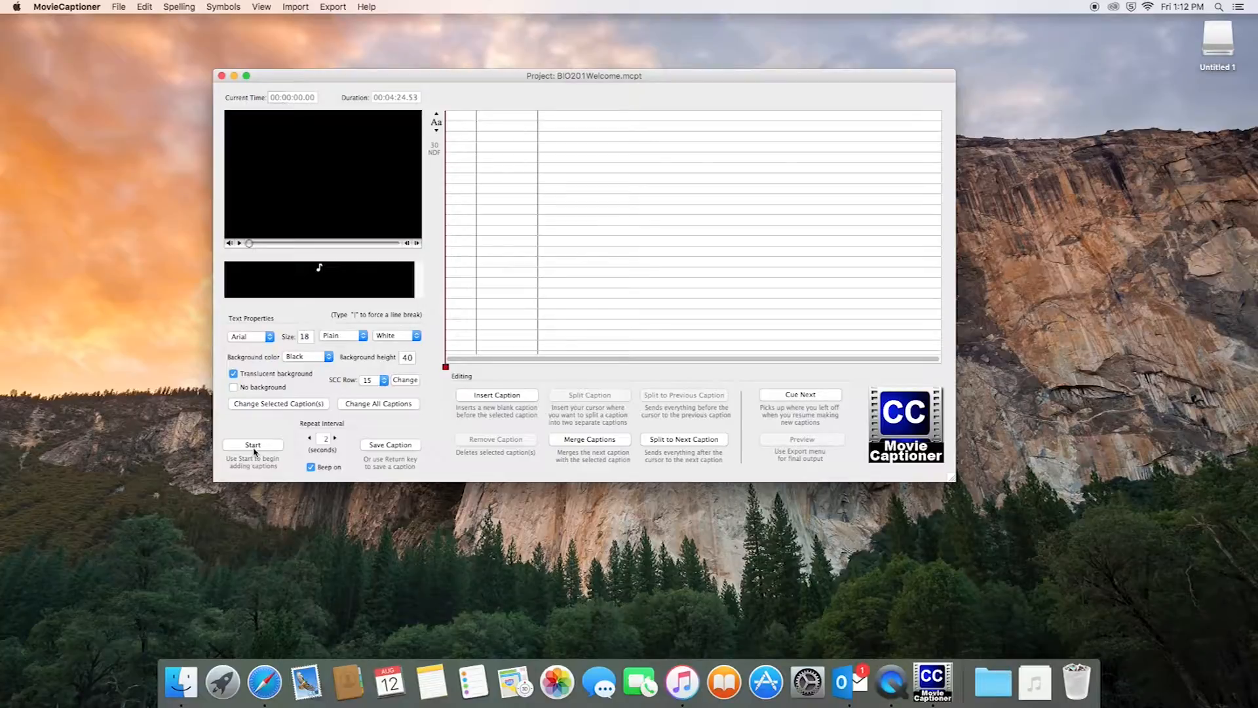
# Start playback, adjust the volume, and save ♪ as caption 1 at 00:00:00.03
pyautogui.click(255, 446)
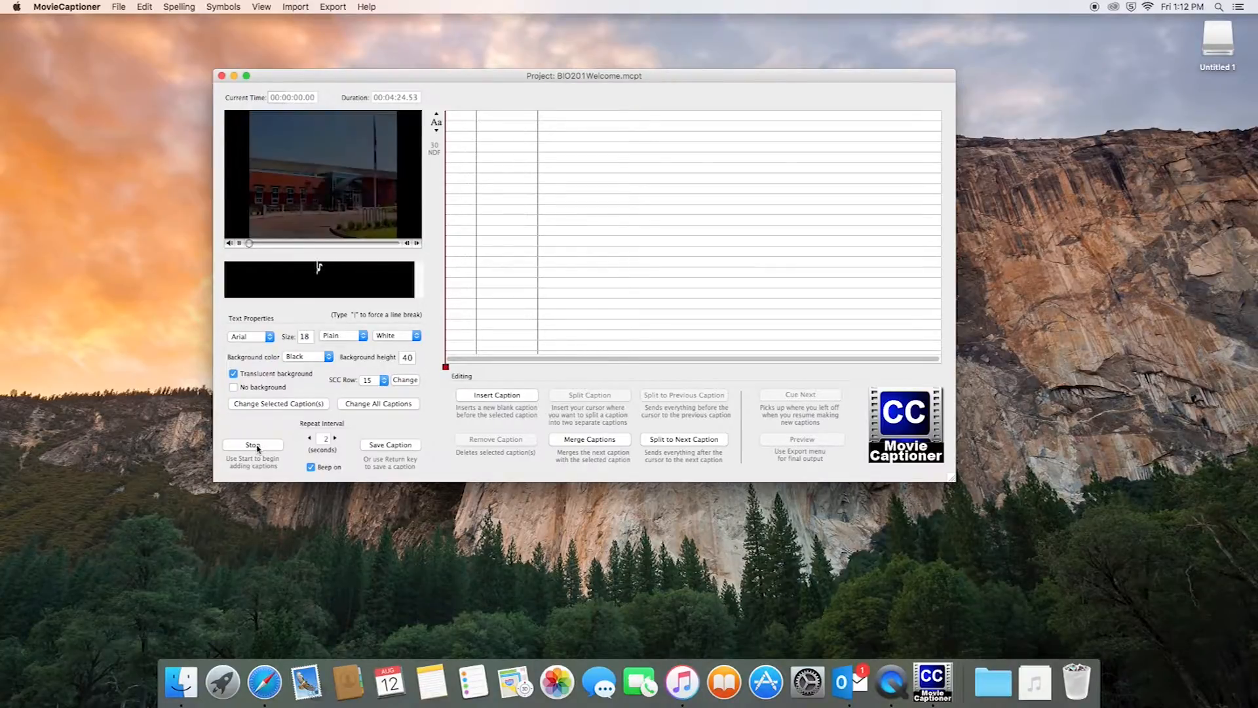
pyautogui.press('XF86AudioRaiseVolume')
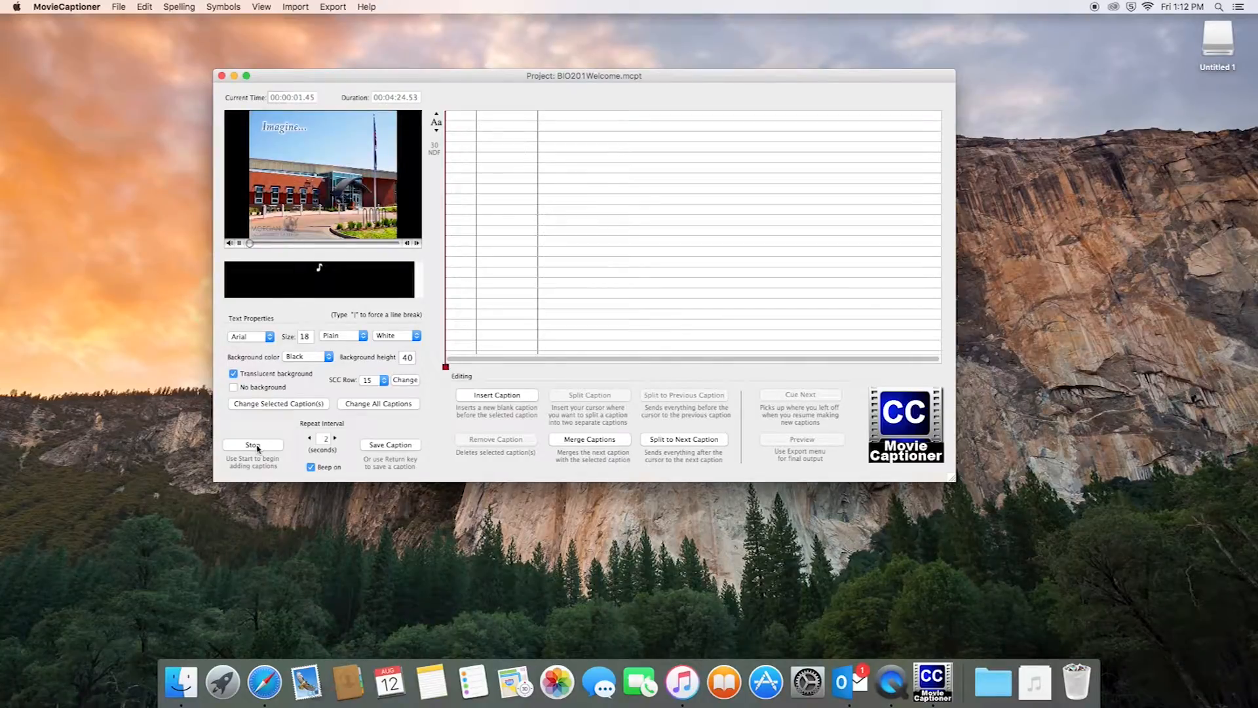
pyautogui.press('XF86AudioMute')
pyautogui.press('XF86AudioRaiseVolume')
pyautogui.press('XF86AudioLowerVolume')
pyautogui.press('XF86AudioLowerVolume')
pyautogui.press('XF86AudioLowerVolume')
pyautogui.press('XF86AudioLowerVolume')
pyautogui.press('XF86AudioLowerVolume')
pyautogui.press('XF86AudioLowerVolume')
pyautogui.press('XF86AudioLowerVolume')
pyautogui.press('XF86AudioLowerVolume')
pyautogui.click(401, 445)
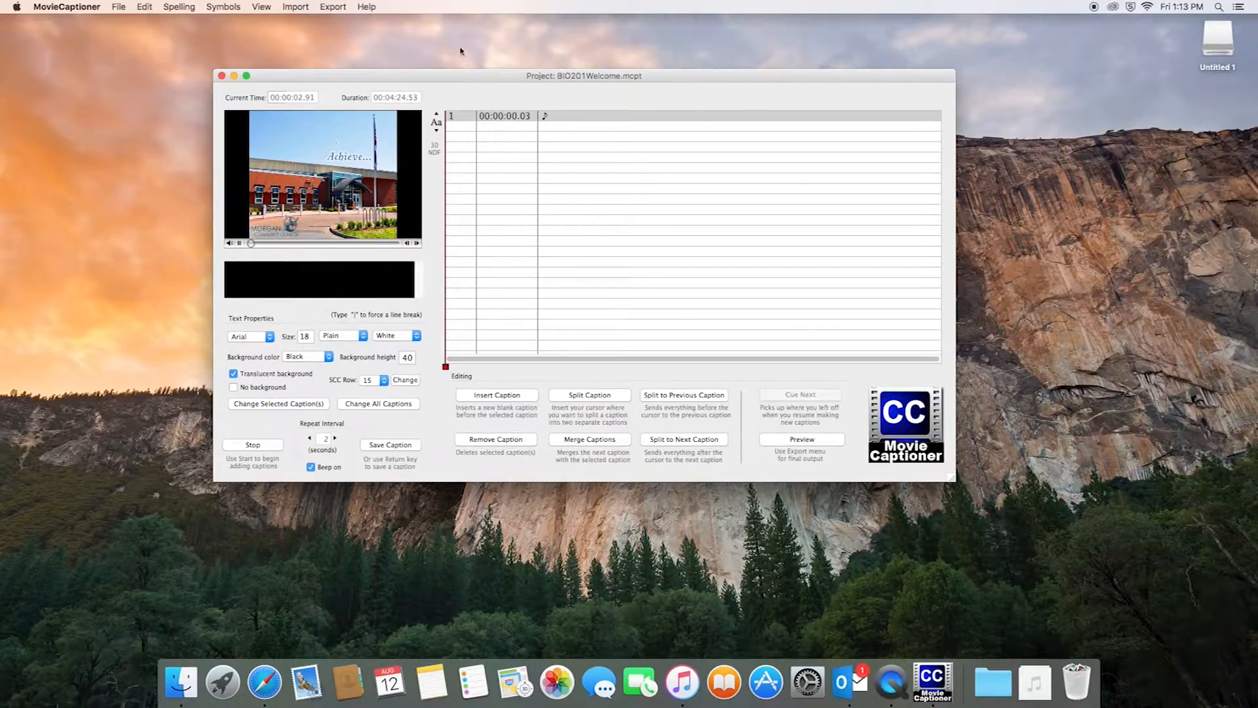
# Insert ♪ from Symbols and save it as caption 2 at 00:00:02.09
pyautogui.click(224, 7)
pyautogui.click(232, 19)
pyautogui.press('Return')
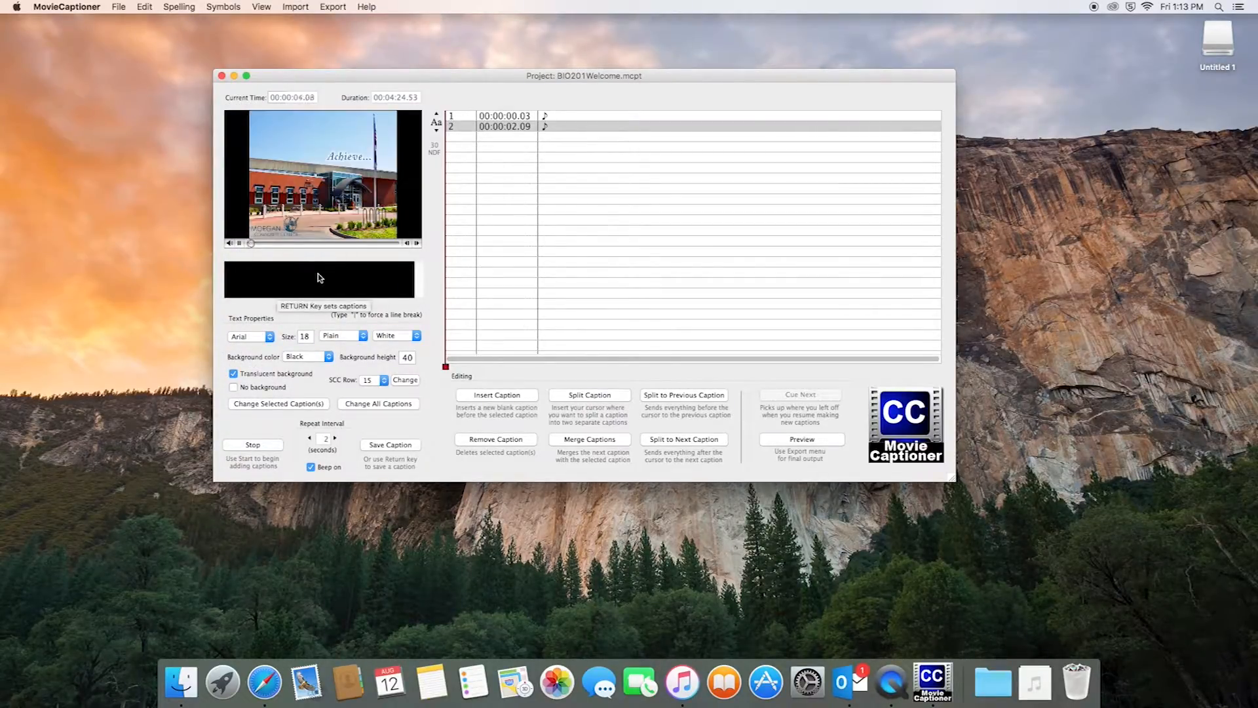
# Add blank timed captions 3 through 8, ending at 00:00:14.46, as the video plays
pyautogui.press('Return')
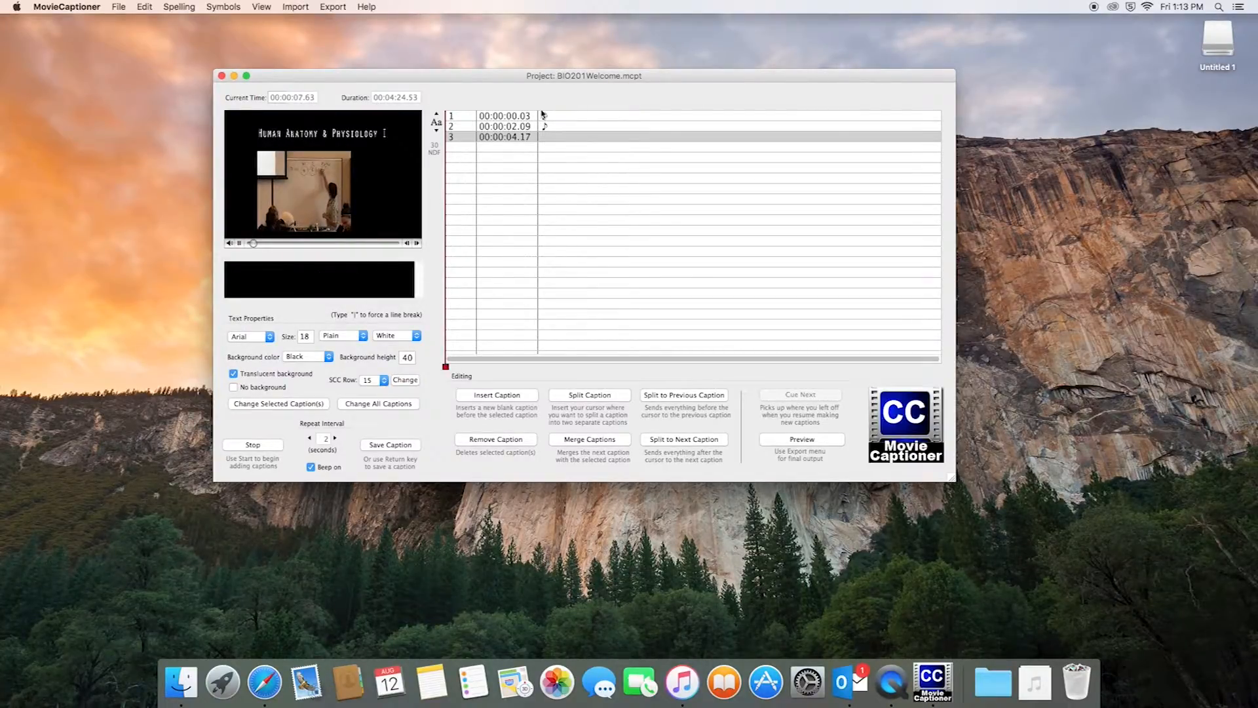
pyautogui.press('XF86AudioRaiseVolume')
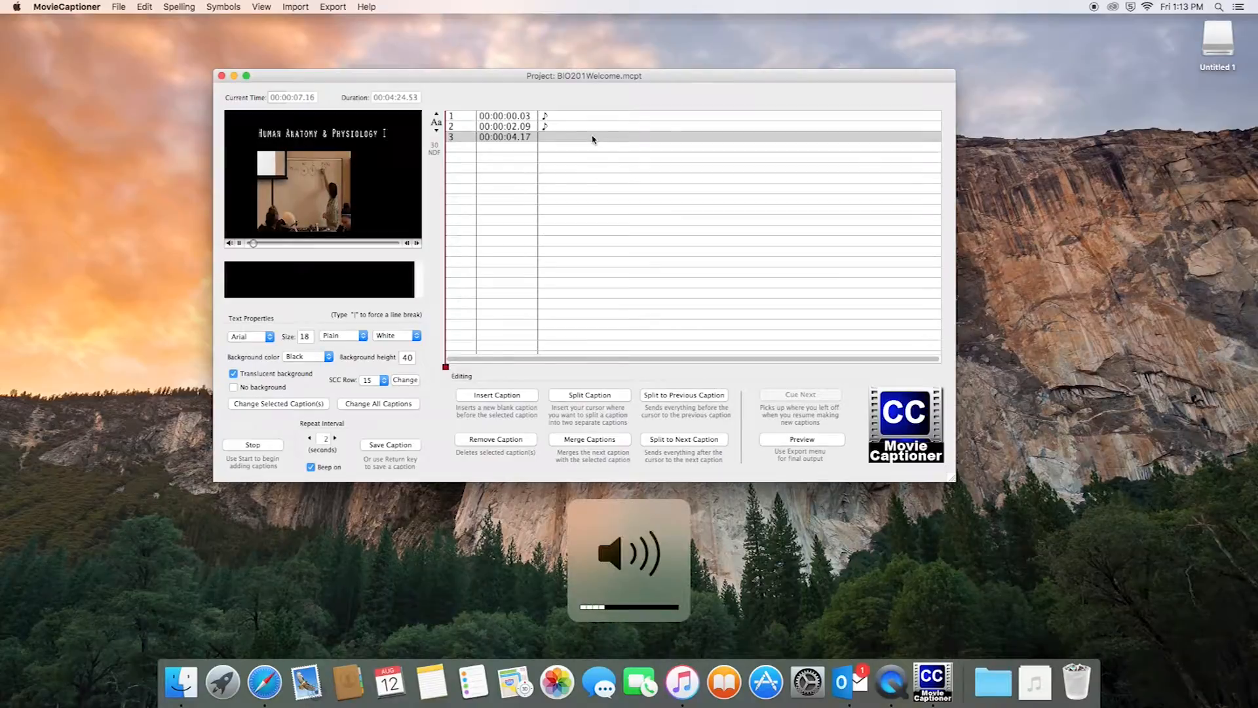
pyautogui.press('Return')
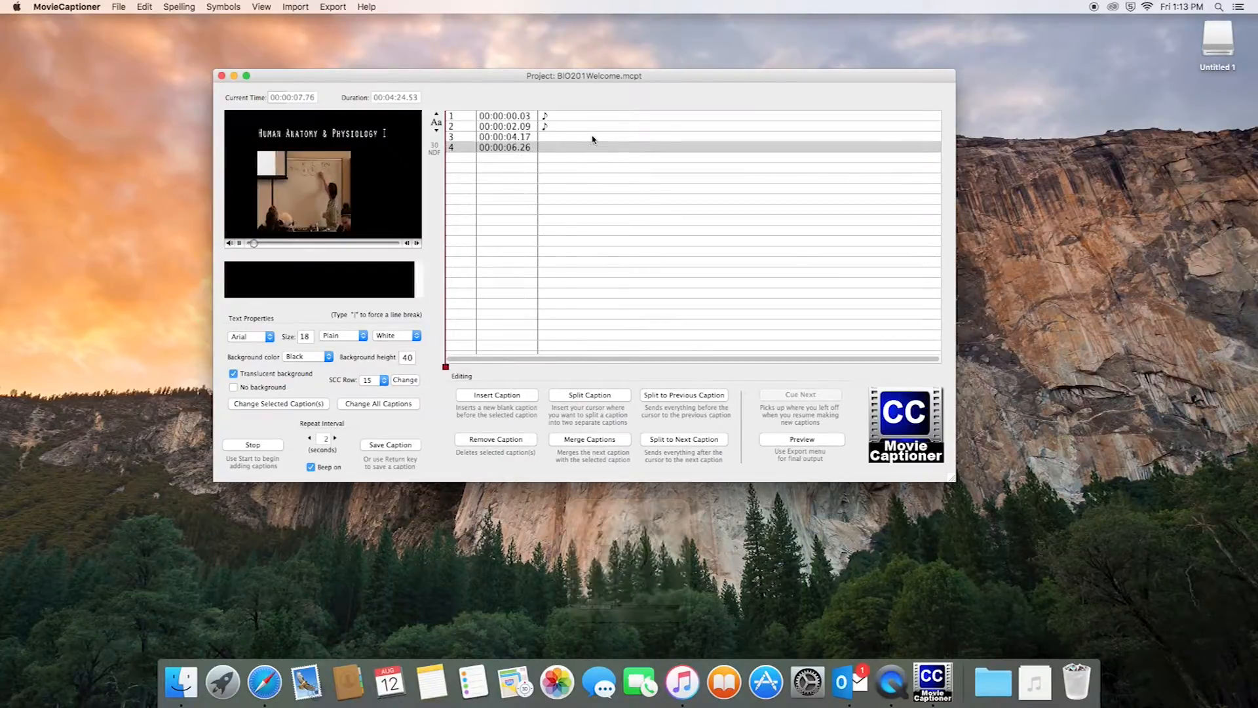
pyautogui.press('Return')
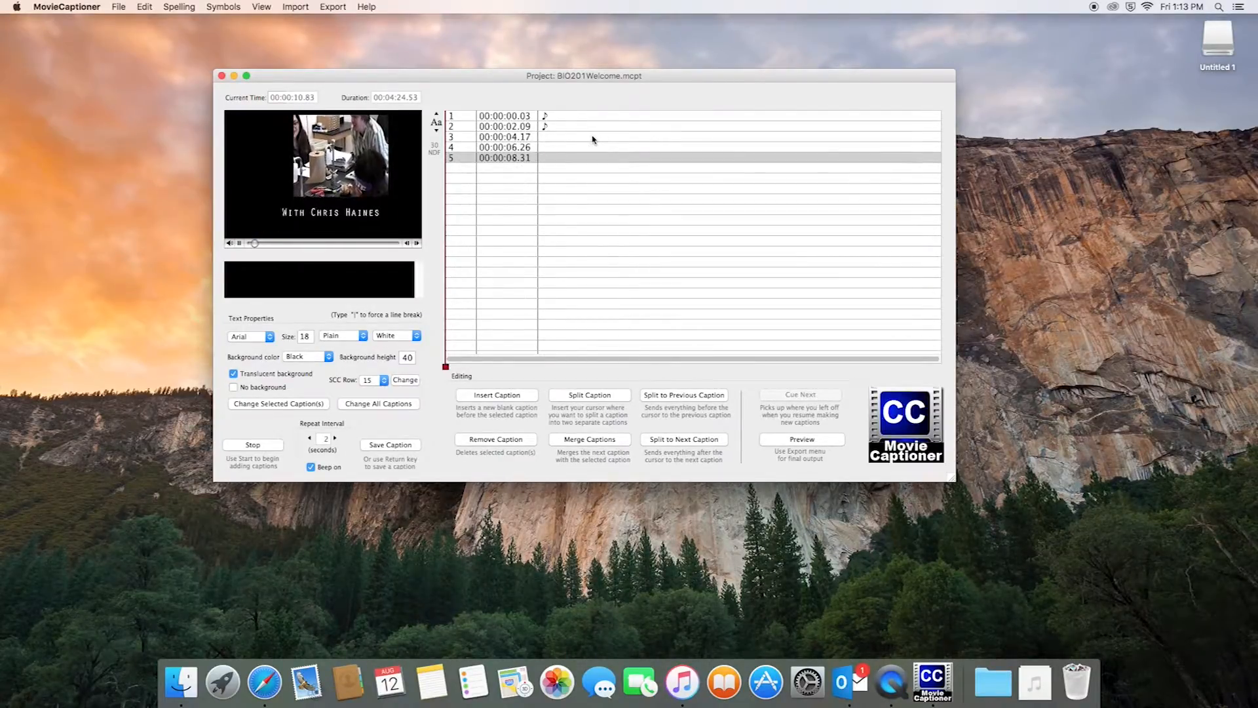
pyautogui.press('Return')
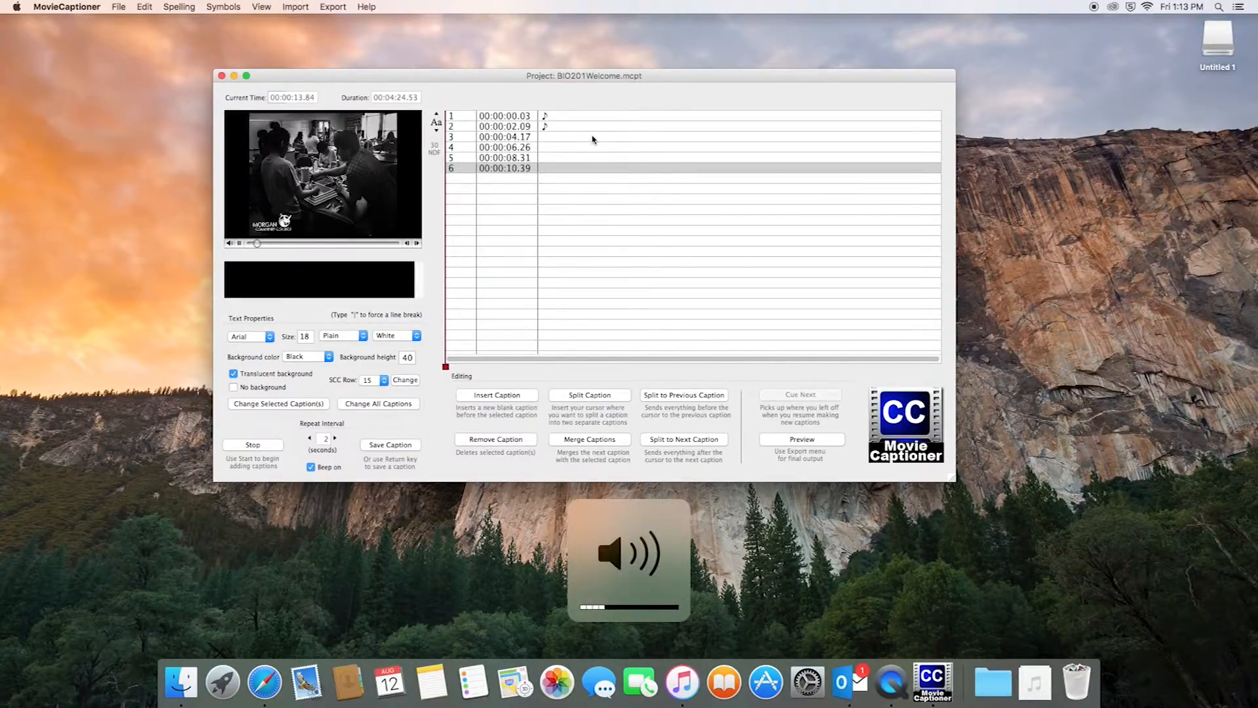
pyautogui.press('Return')
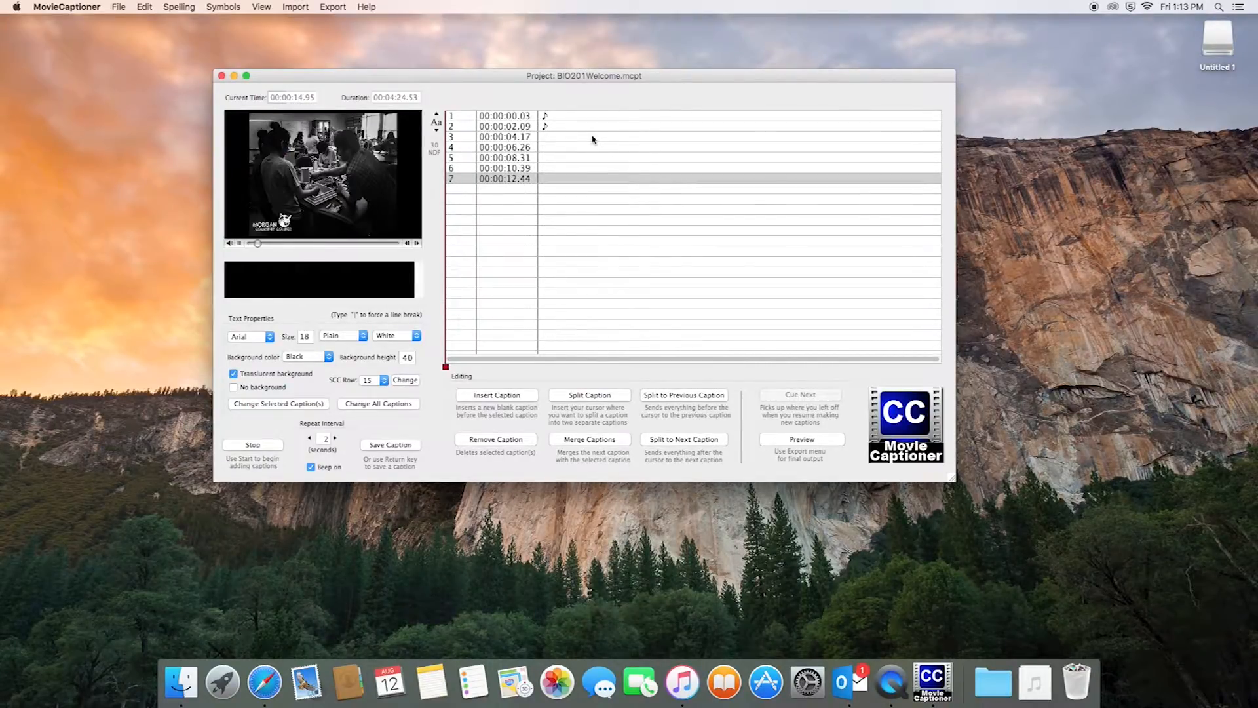
pyautogui.press('Return')
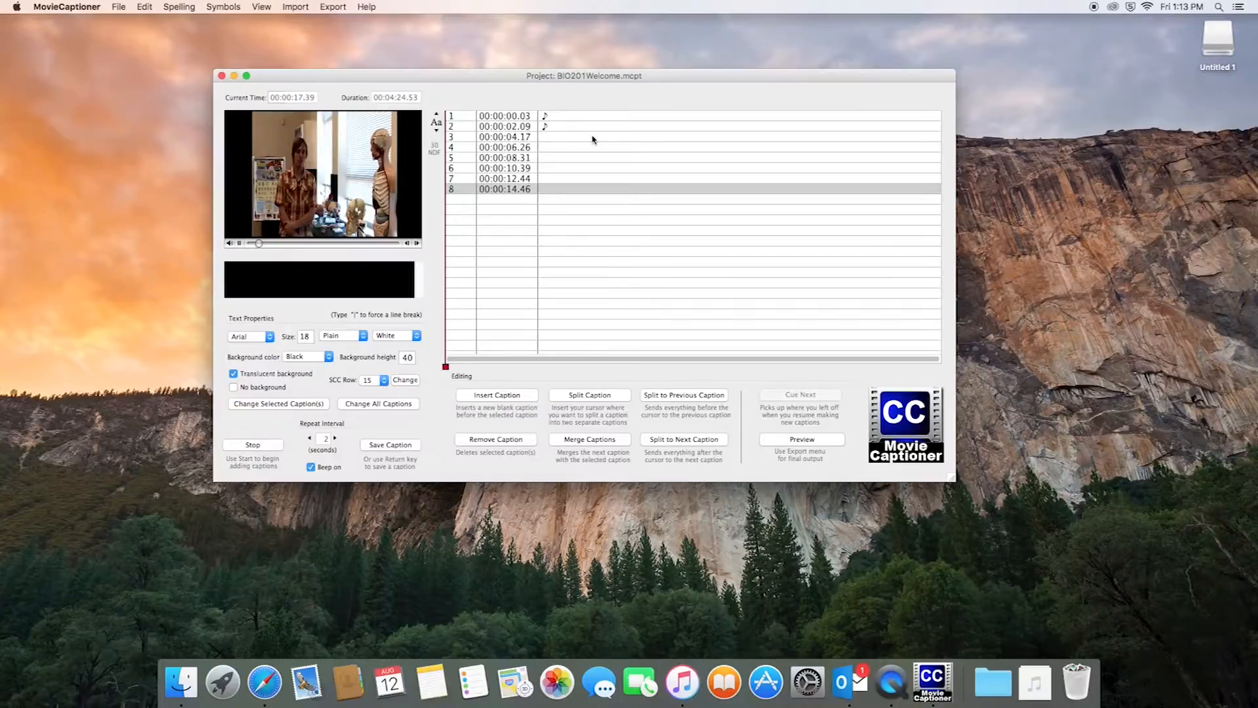
pyautogui.press('XF86AudioRaiseVolume')
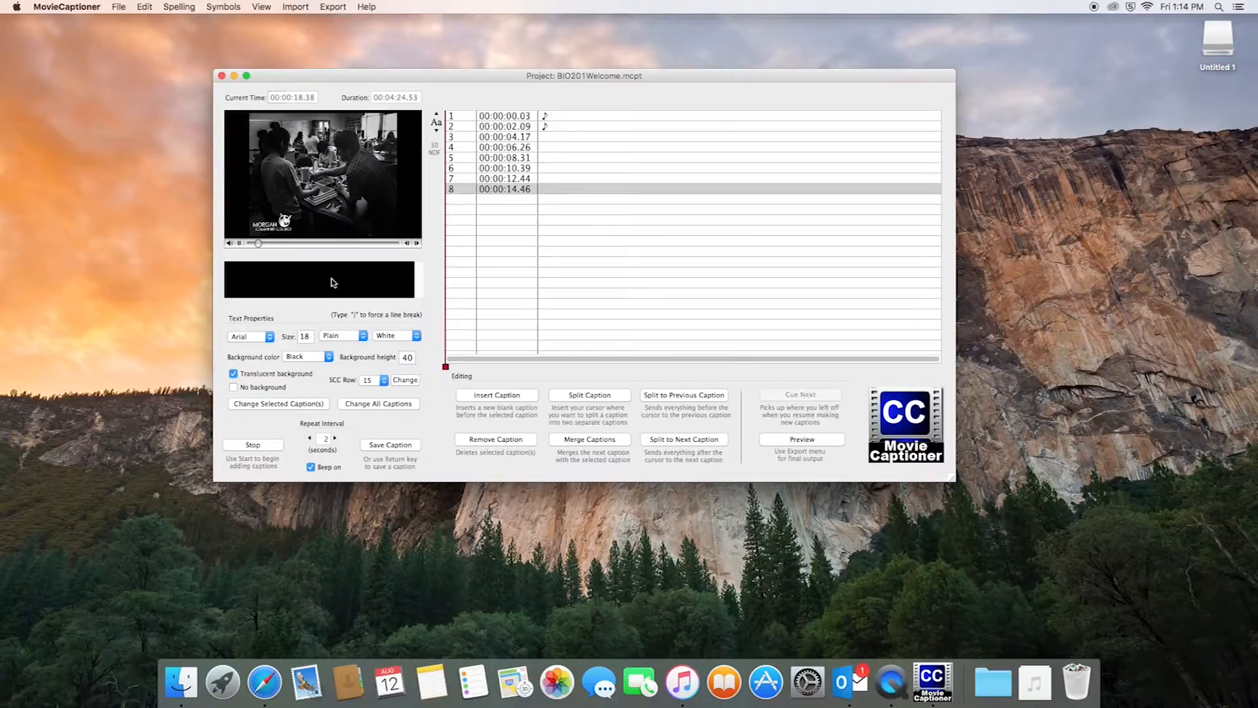
# Save 'Welcome to' as caption 9 at 00:00:16.52 and select it in the list
pyautogui.press('XF86AudioLowerVolume')
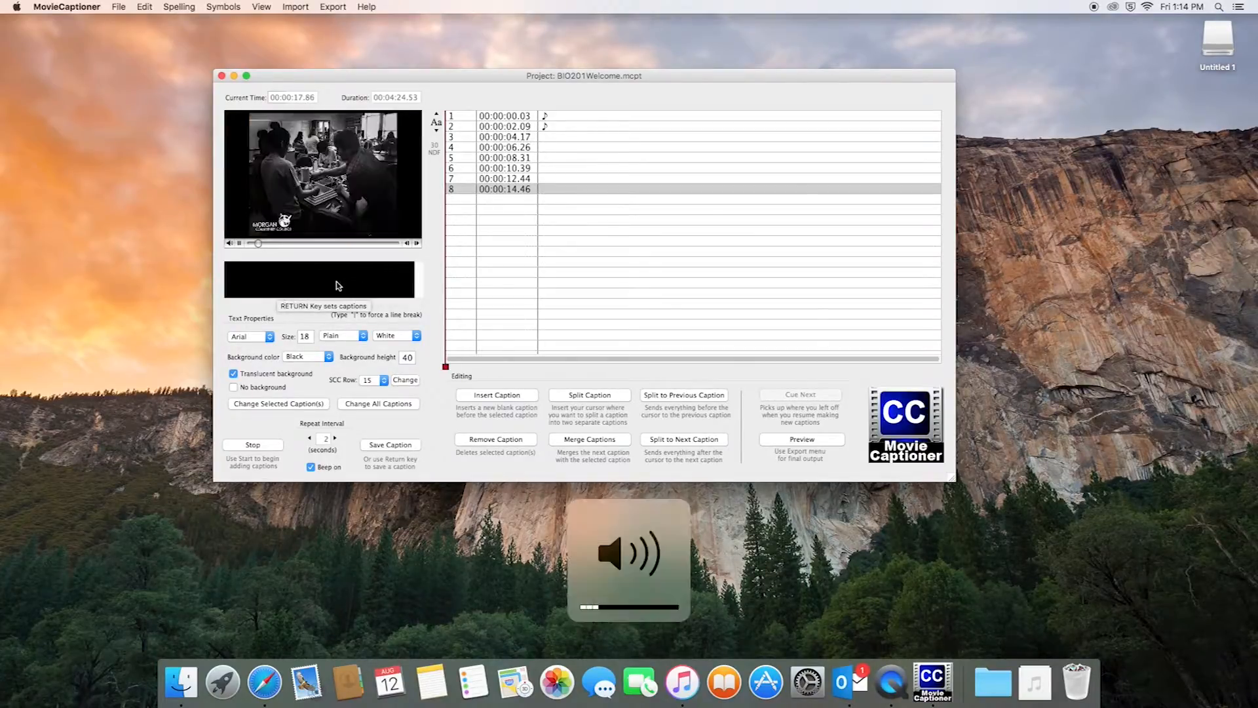
pyautogui.press('XF86AudioRaiseVolume')
pyautogui.press('XF86AudioRaiseVolume')
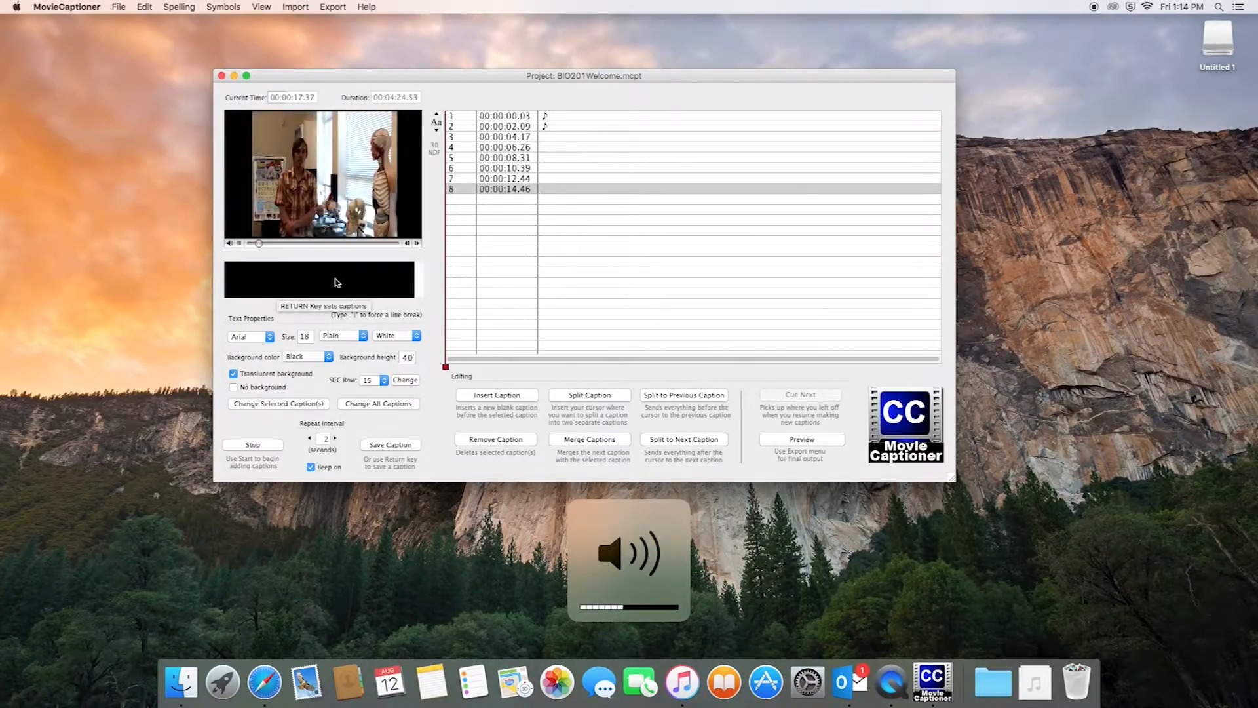
pyautogui.write('Welcome to')
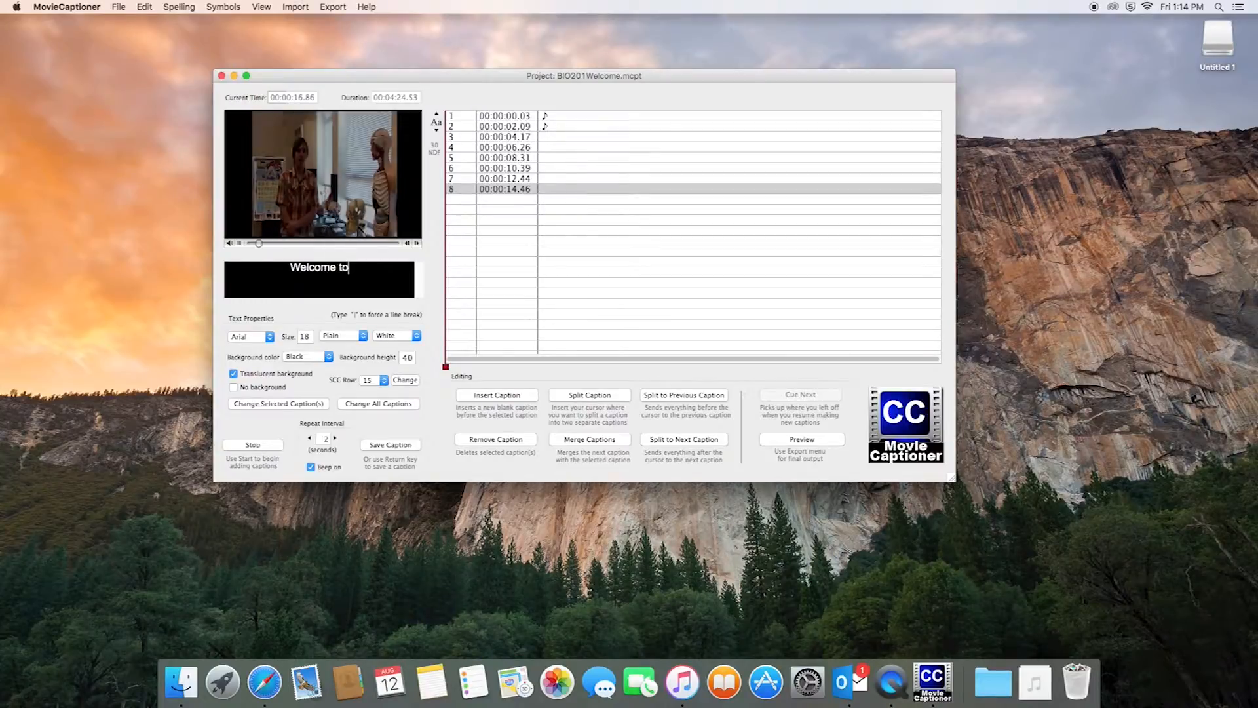
pyautogui.press('BackSpace')
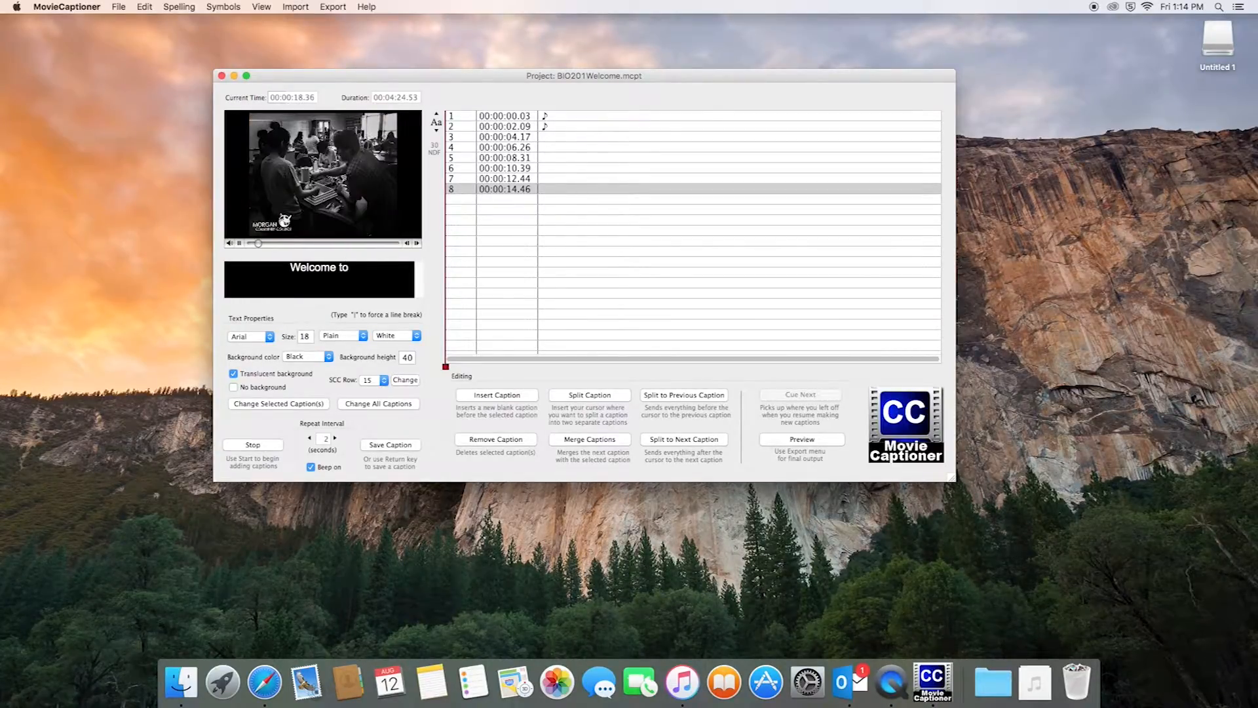
pyautogui.press('XF86AudioLowerVolume')
pyautogui.press('Return')
pyautogui.press('XF86AudioRaiseVolume')
pyautogui.press('XF86AudioRaiseVolume')
pyautogui.press('XF86AudioRaiseVolume')
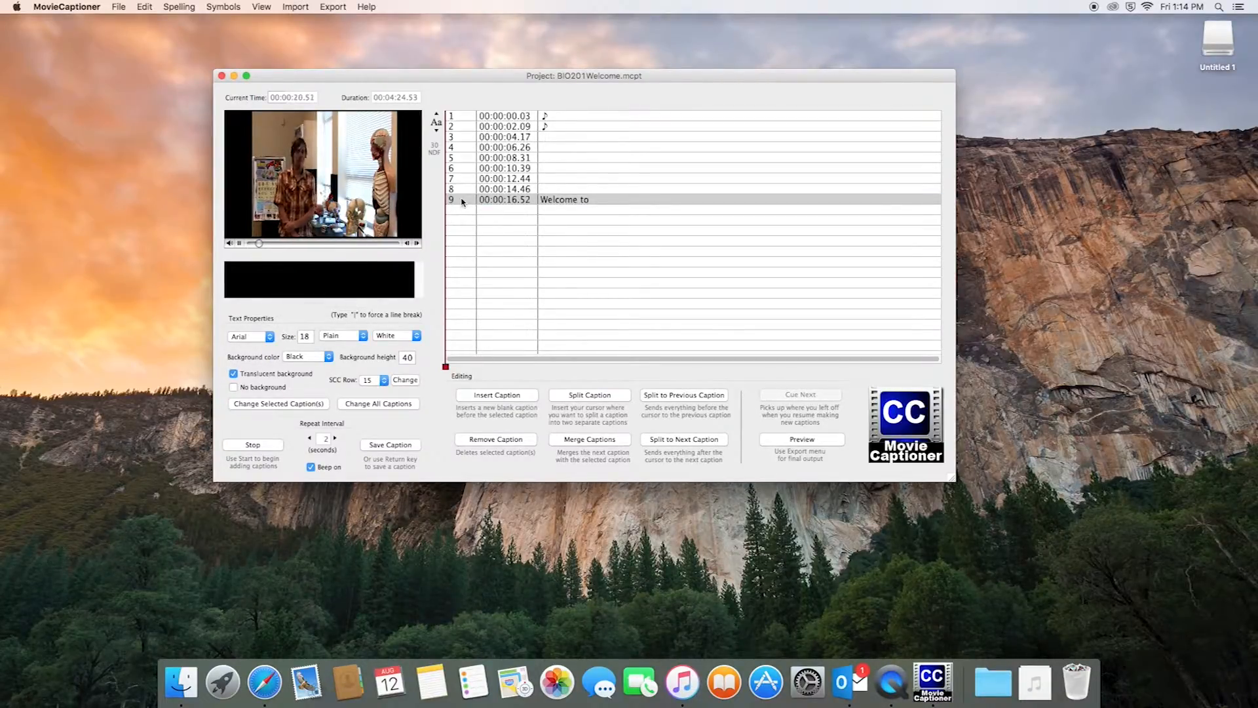
pyautogui.click(463, 201)
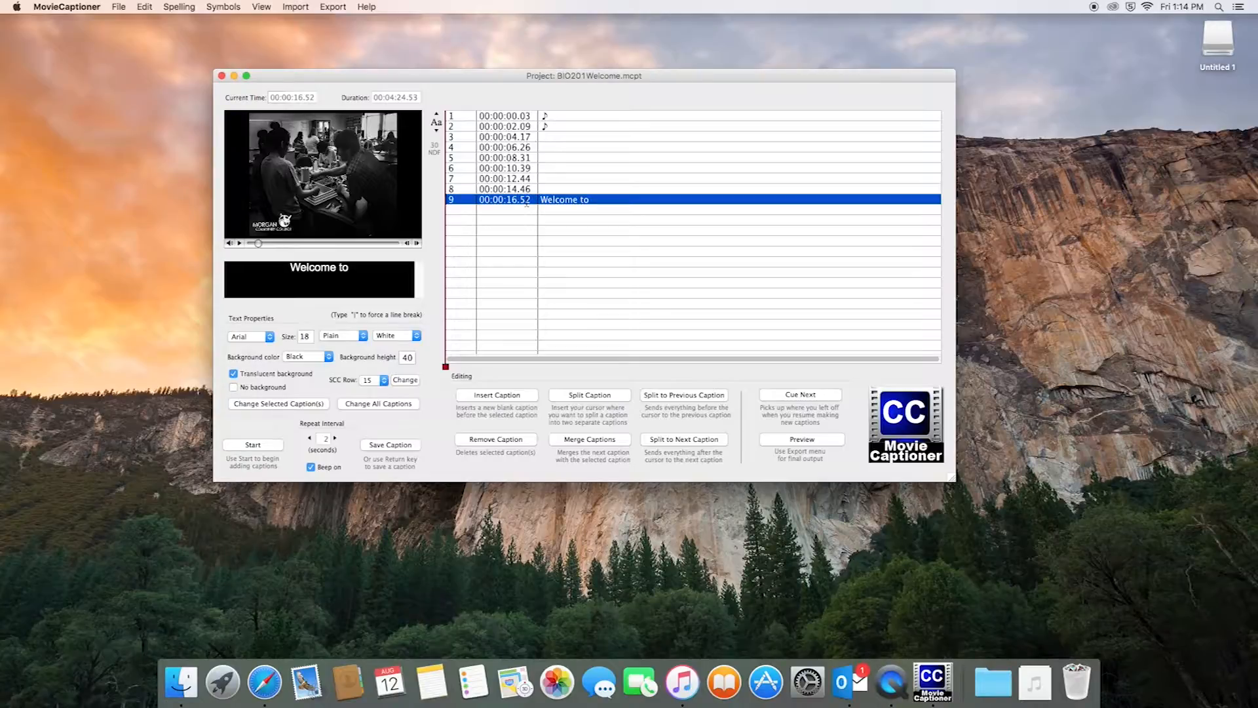
# Check the times of captions 8, 9 and 3, then launch the captioned video preview
pyautogui.click(466, 190)
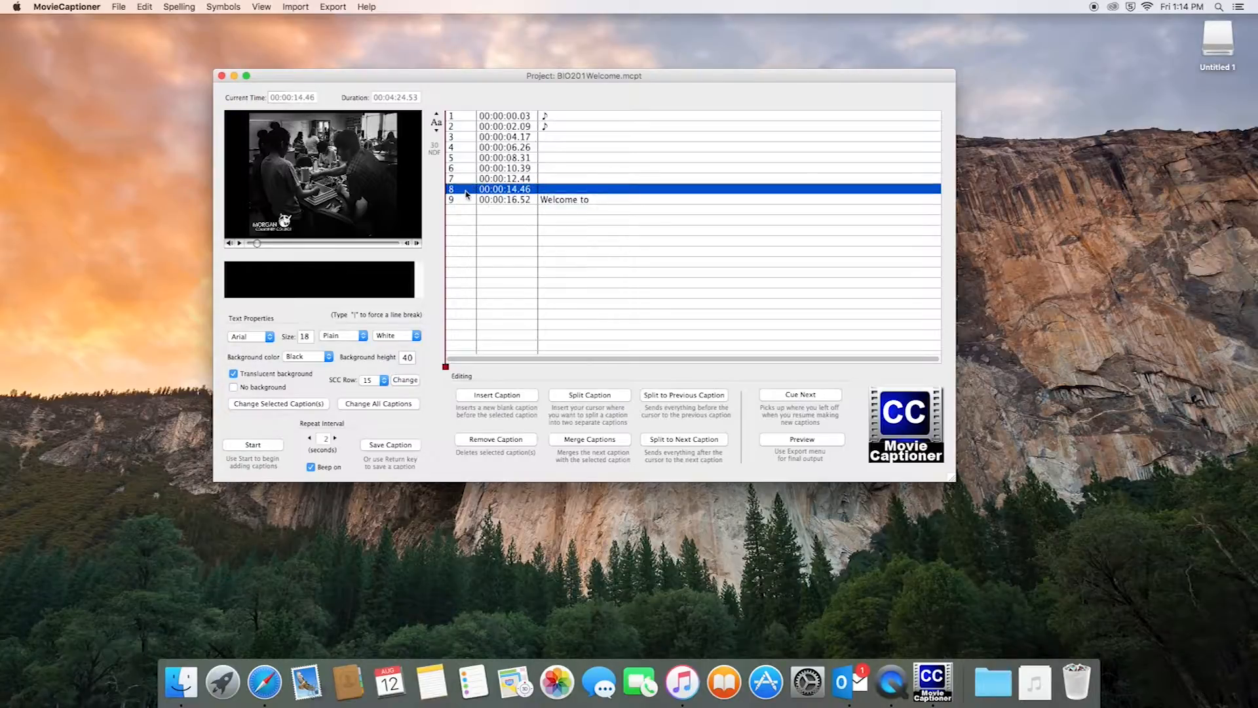
pyautogui.click(471, 200)
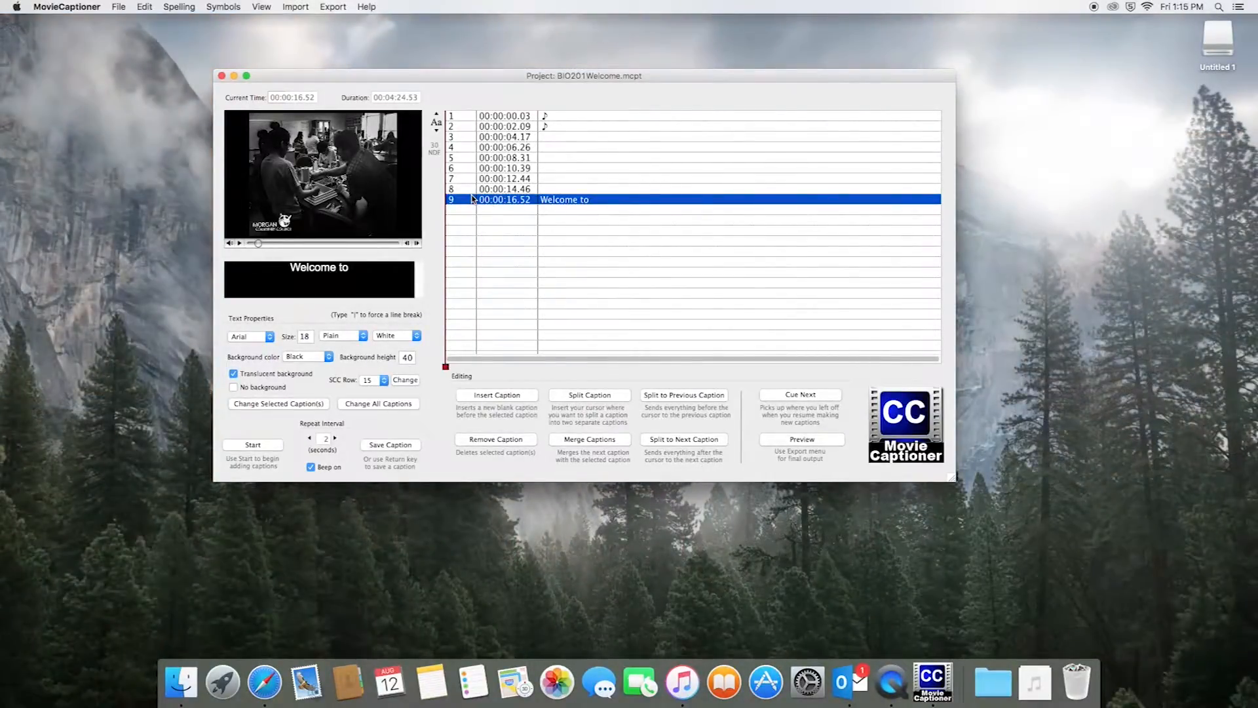
pyautogui.click(556, 138)
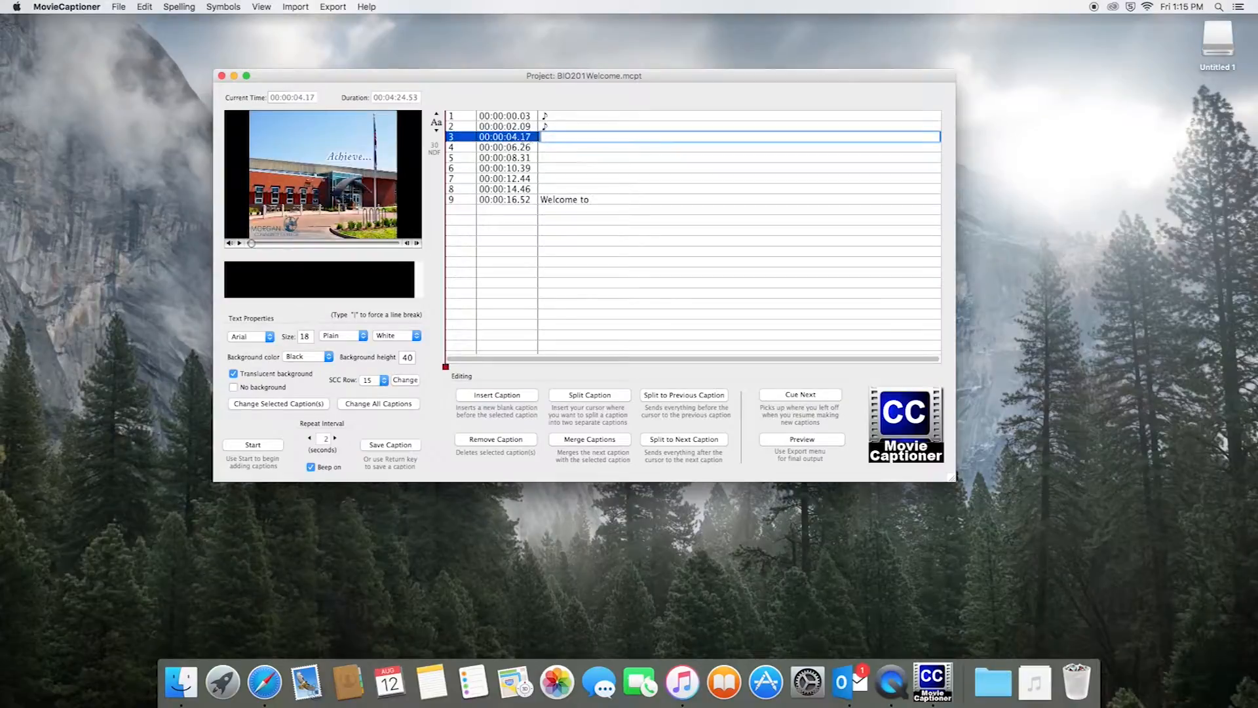
pyautogui.click(471, 137)
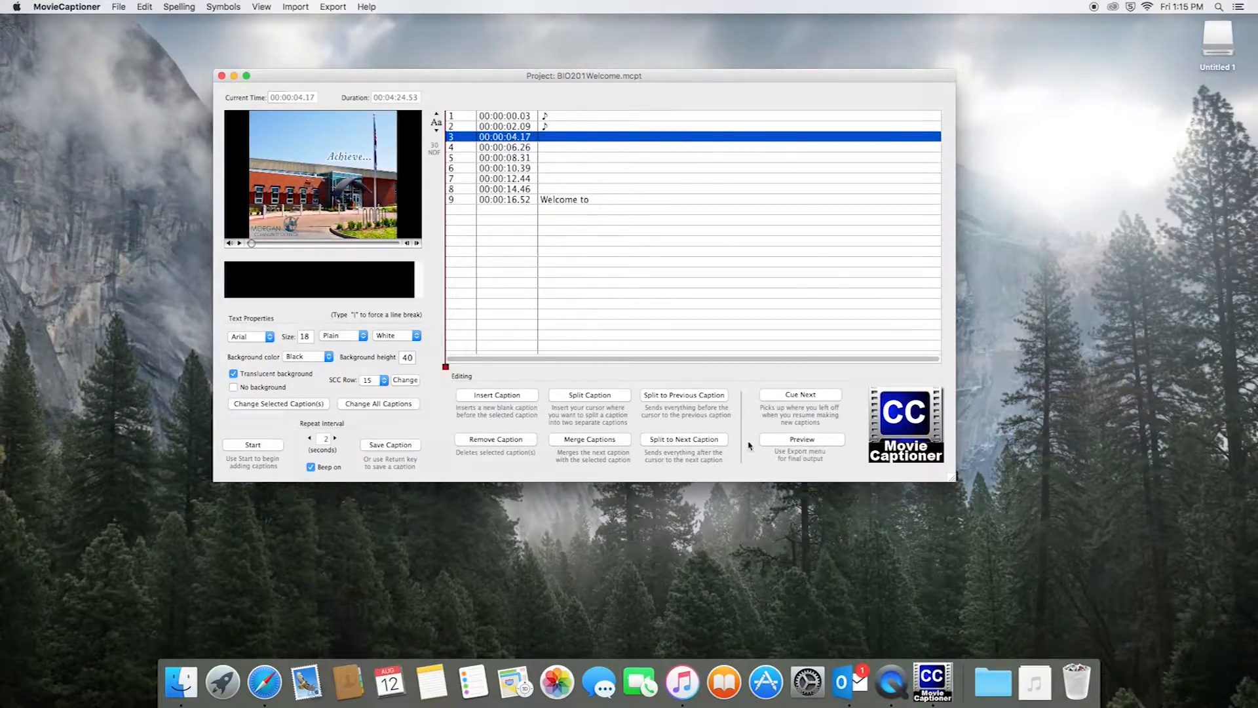
pyautogui.click(806, 444)
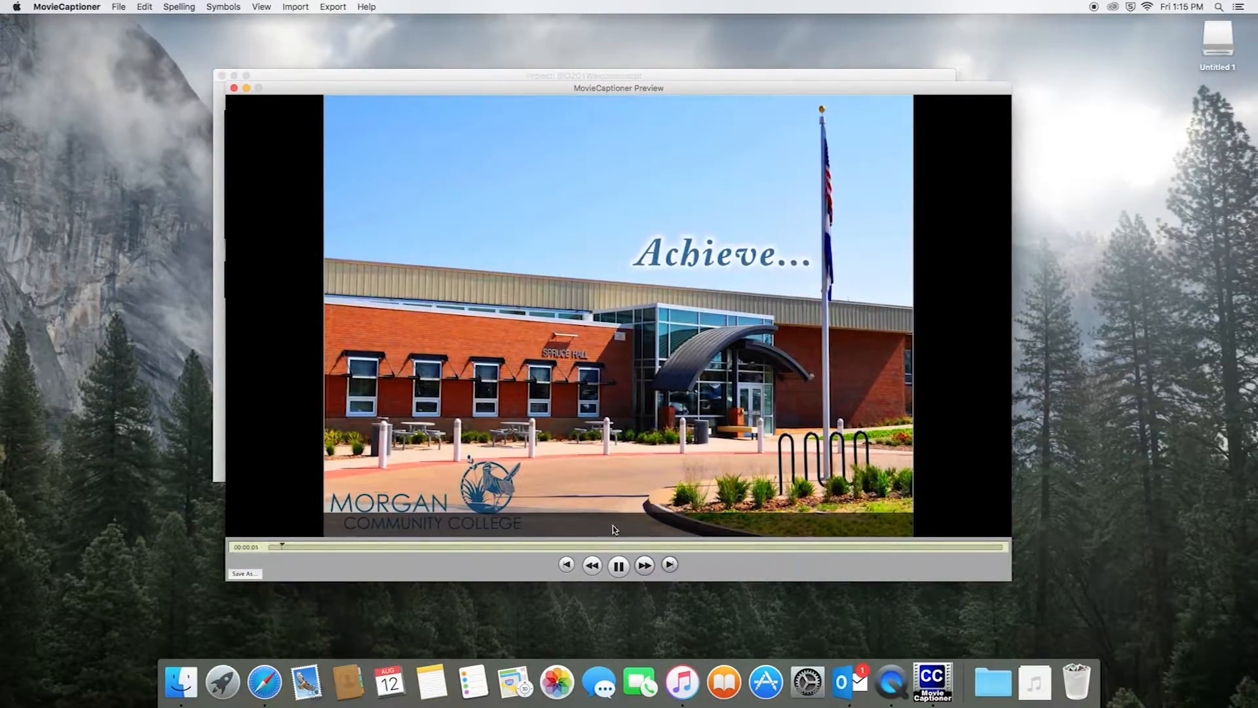
# Play the preview from 00:00:13.92 to confirm 'Welcome to' appears, then close it
pyautogui.press('XF86AudioLowerVolume')
pyautogui.press('XF86AudioLowerVolume')
pyautogui.press('XF86AudioLowerVolume')
pyautogui.press('XF86AudioLowerVolume')
pyautogui.press('XF86AudioLowerVolume')
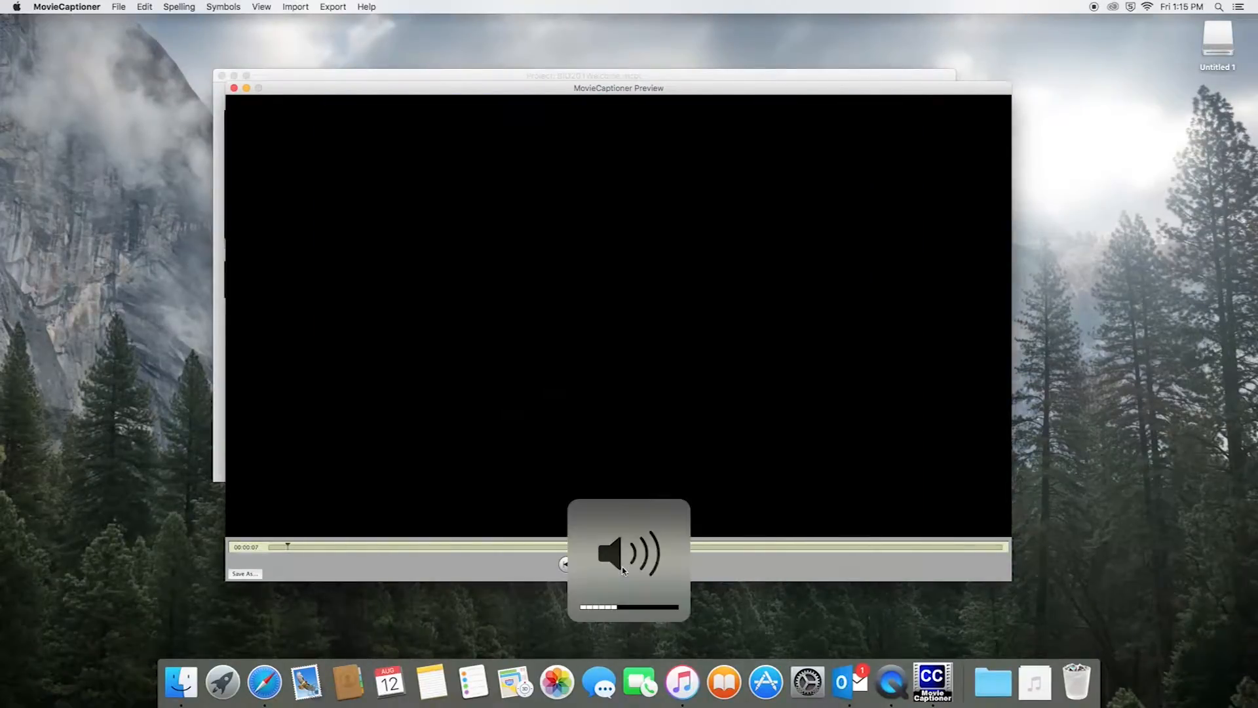
pyautogui.press('XF86AudioRaiseVolume')
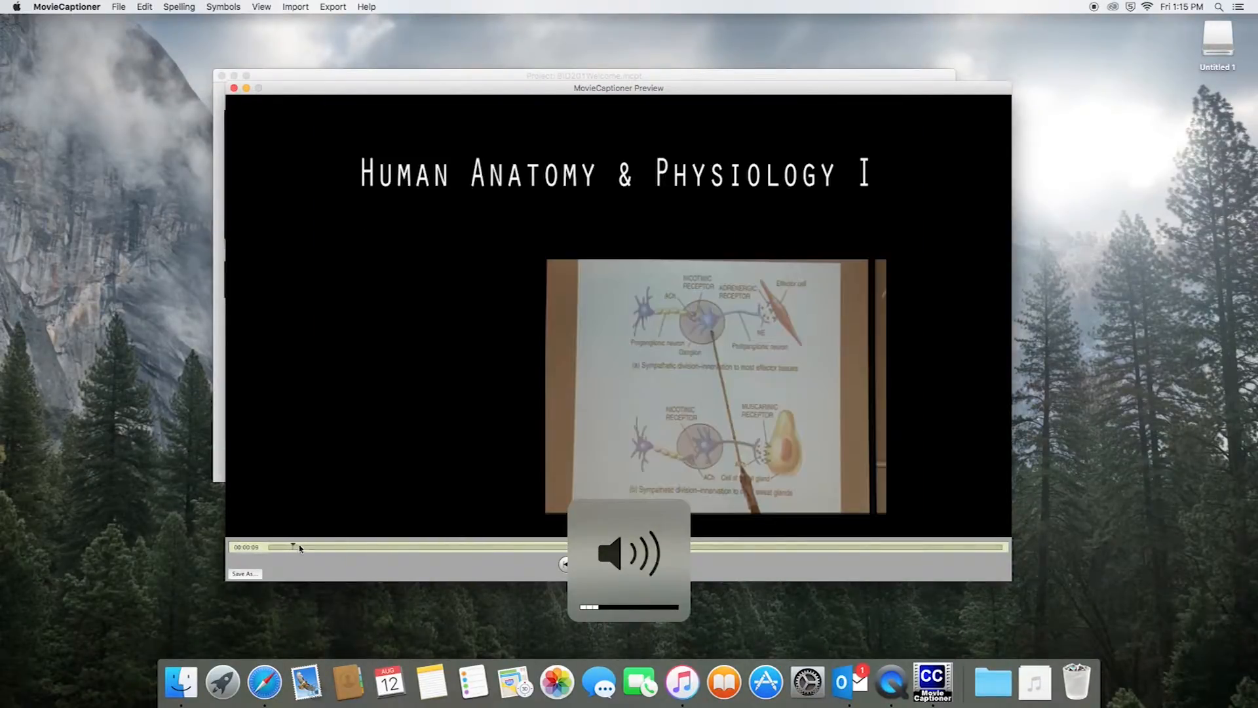
pyautogui.moveTo(295, 544); pyautogui.dragTo(306, 546)
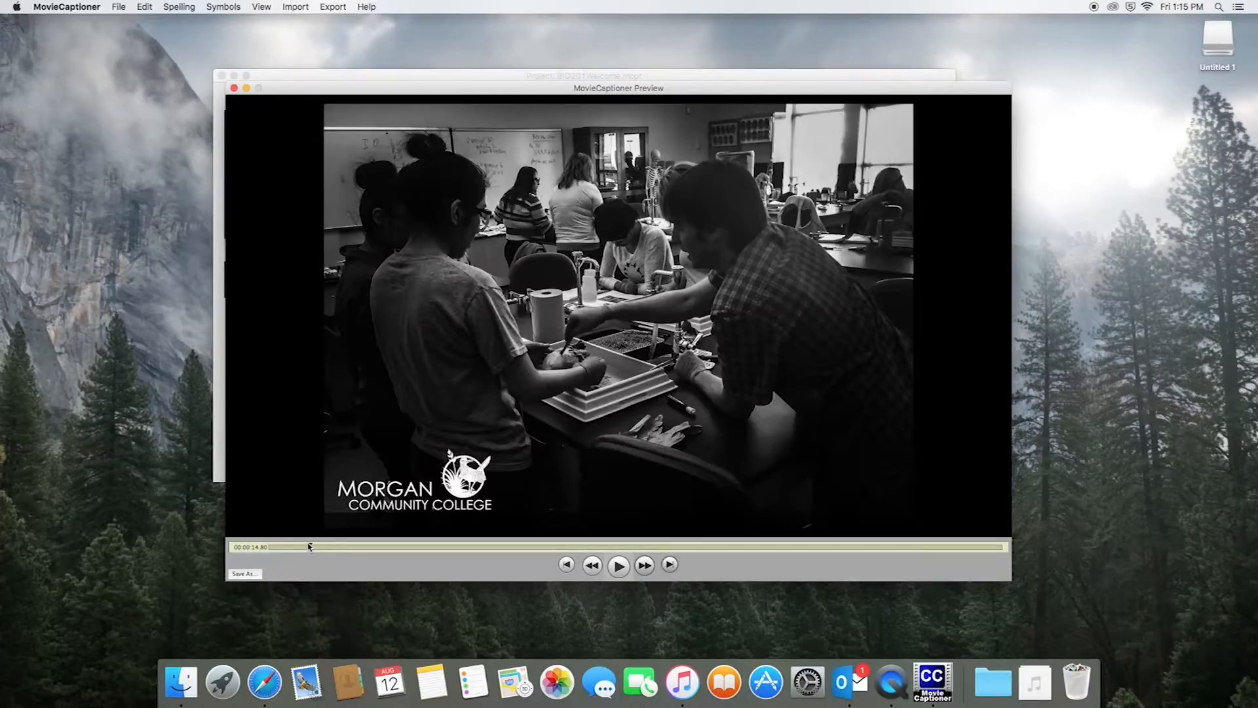
pyautogui.click(620, 567)
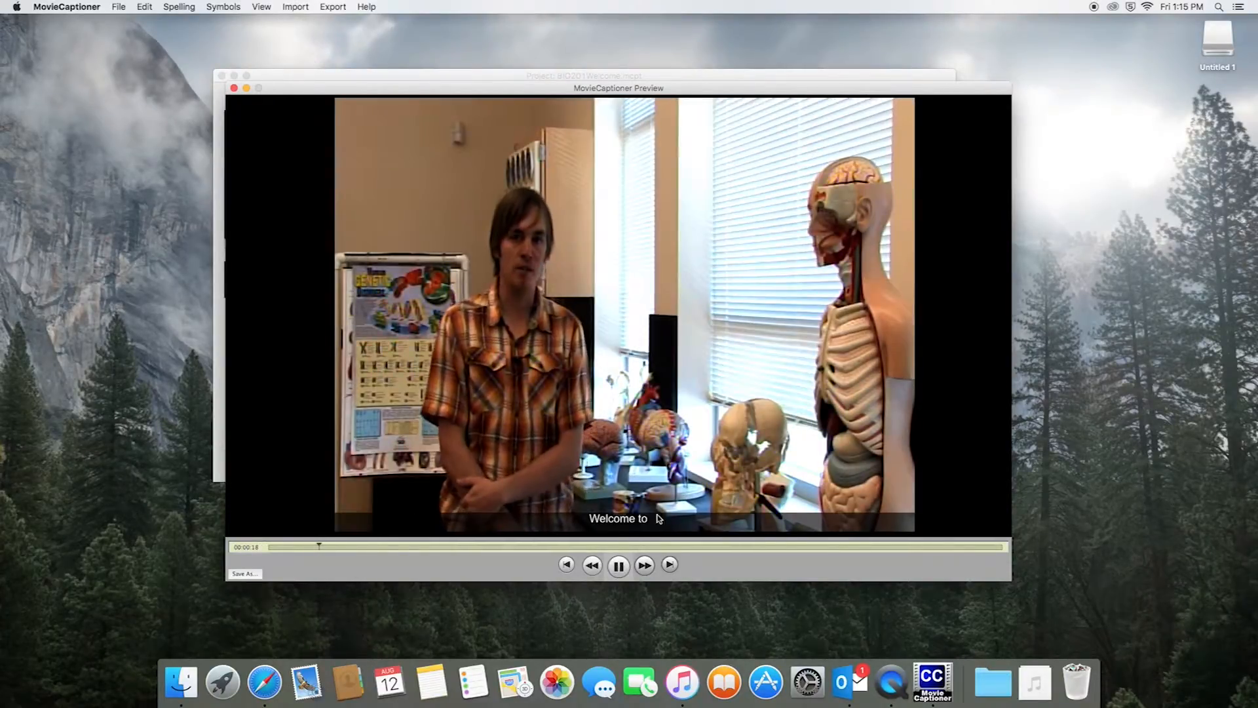
pyautogui.moveTo(328, 546); pyautogui.dragTo(722, 562)
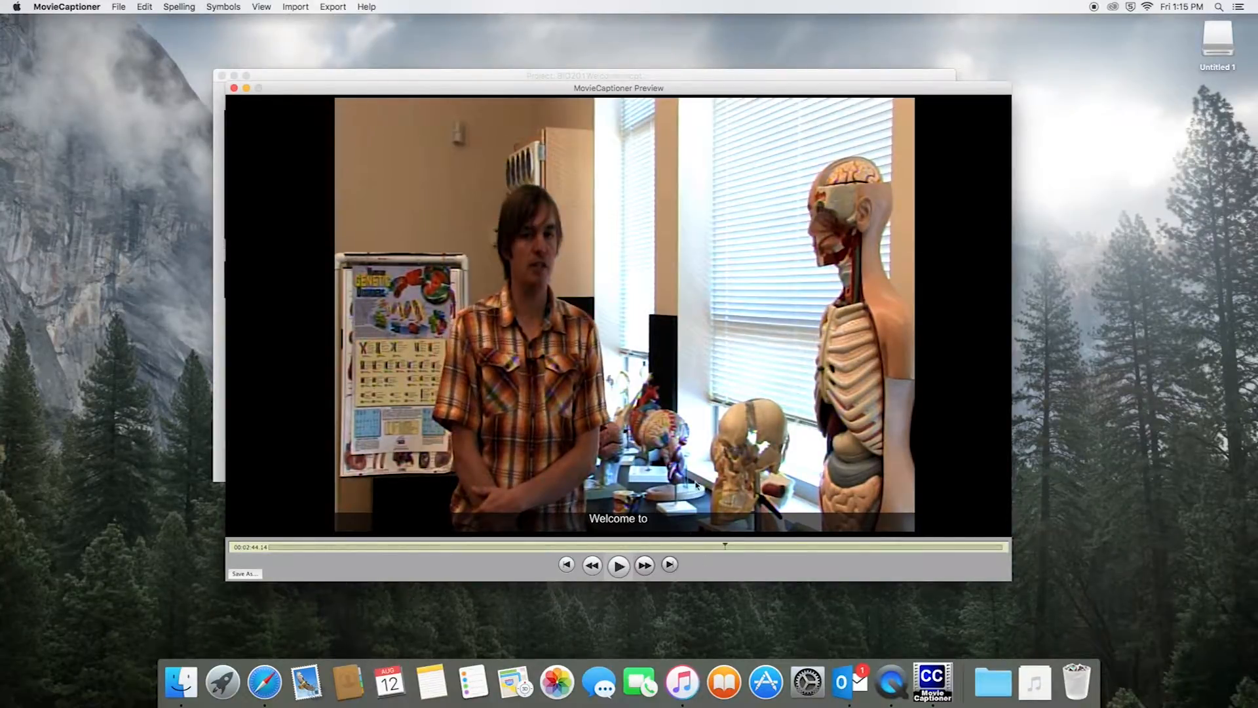
pyautogui.click(234, 88)
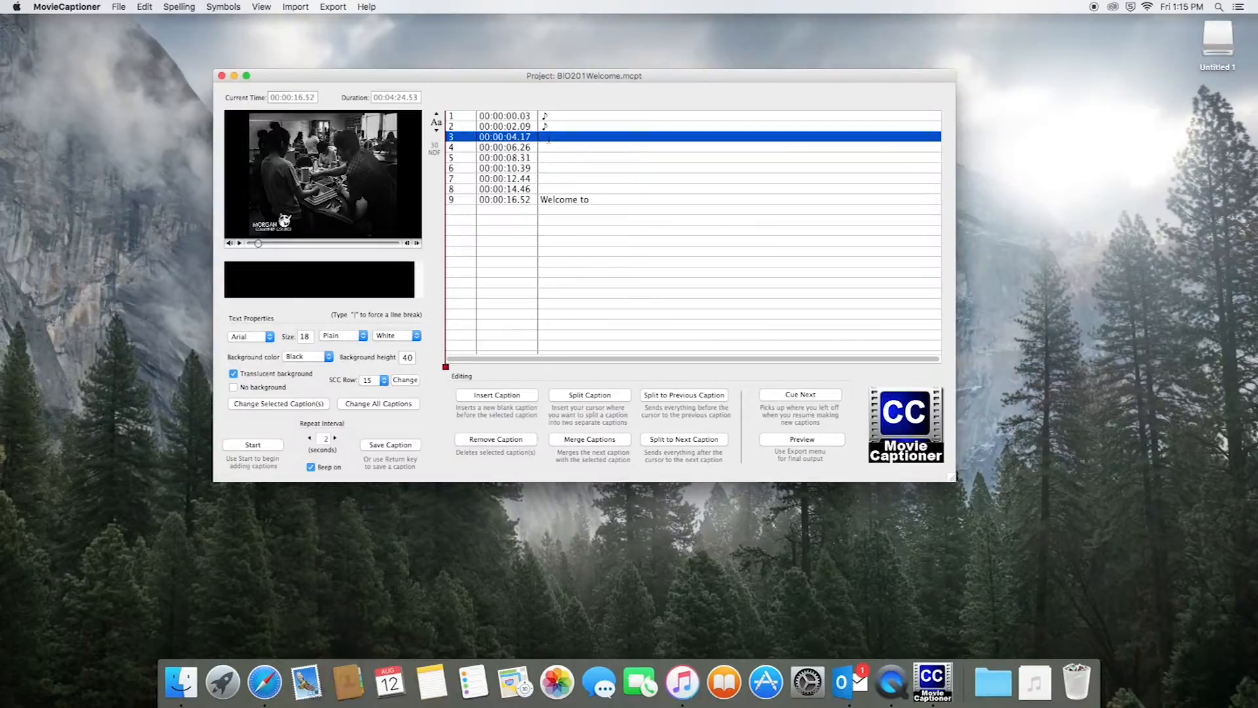
# Select captions 2 through 8, remove them, then select the ♪ caption at 00:00:00.03
pyautogui.click(544, 136)
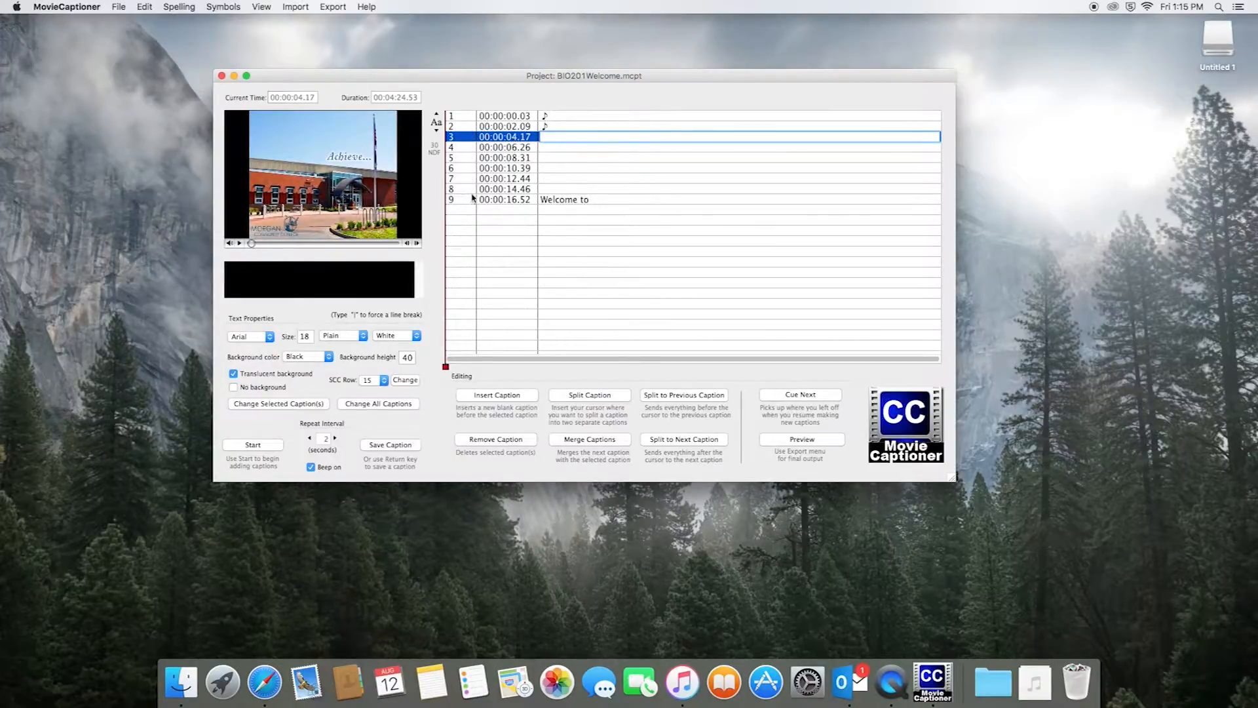
pyautogui.click(511, 189)
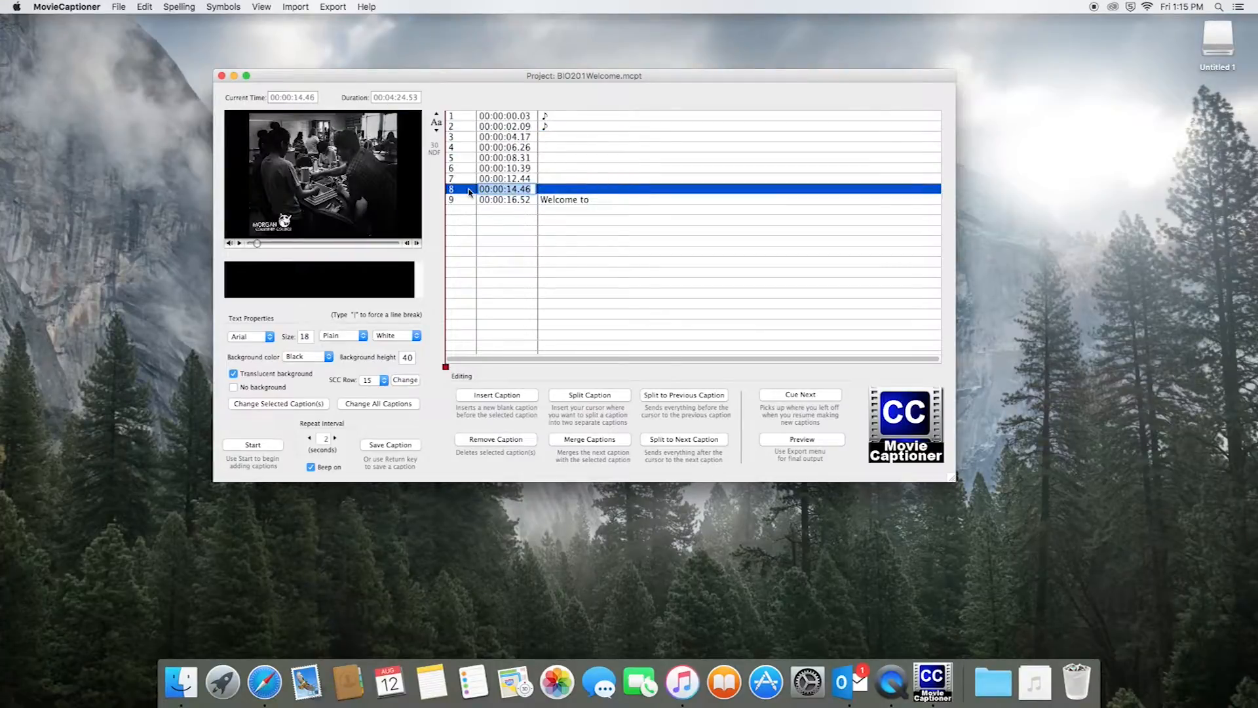
pyautogui.keyDown('shift'); pyautogui.click(463, 127); pyautogui.keyUp('shift')
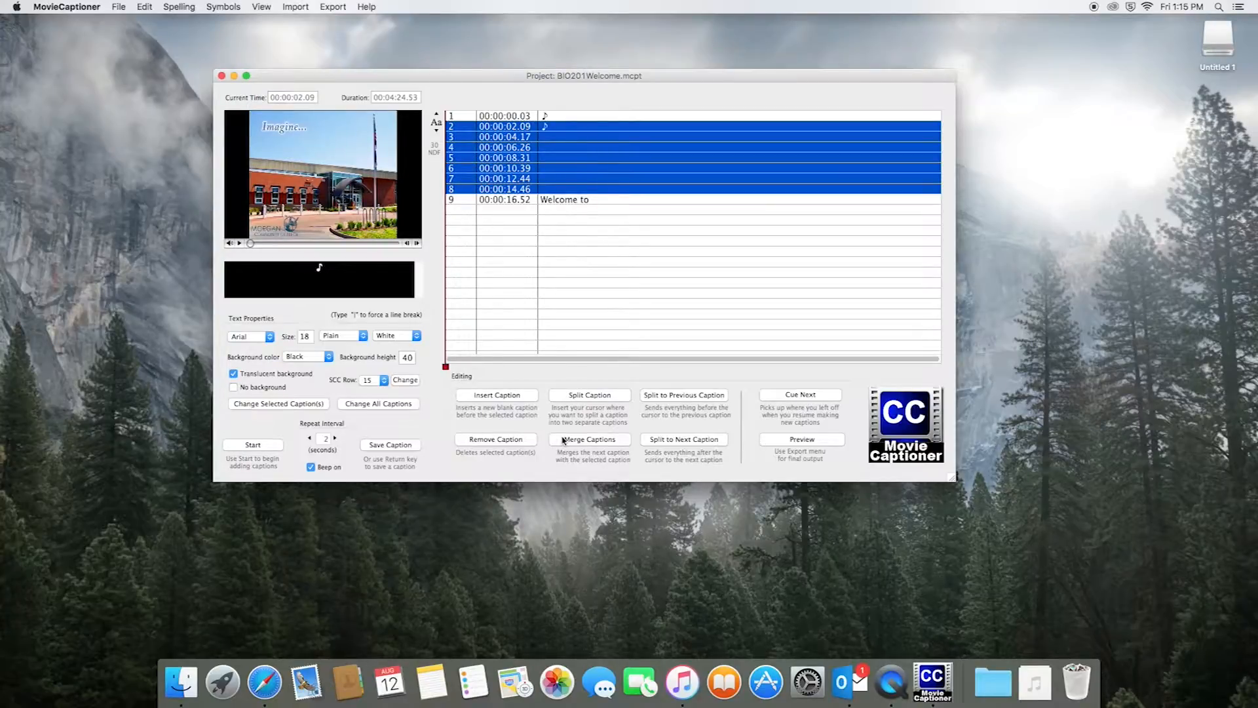
pyautogui.click(529, 441)
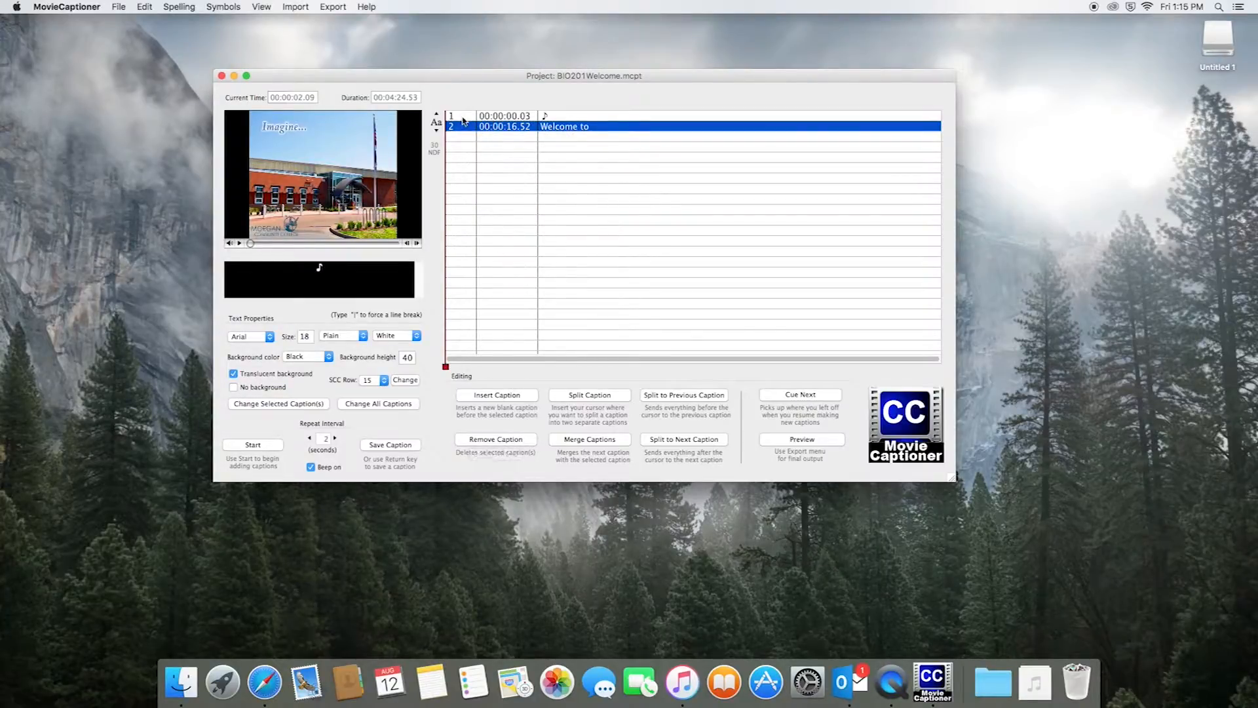
pyautogui.click(463, 117)
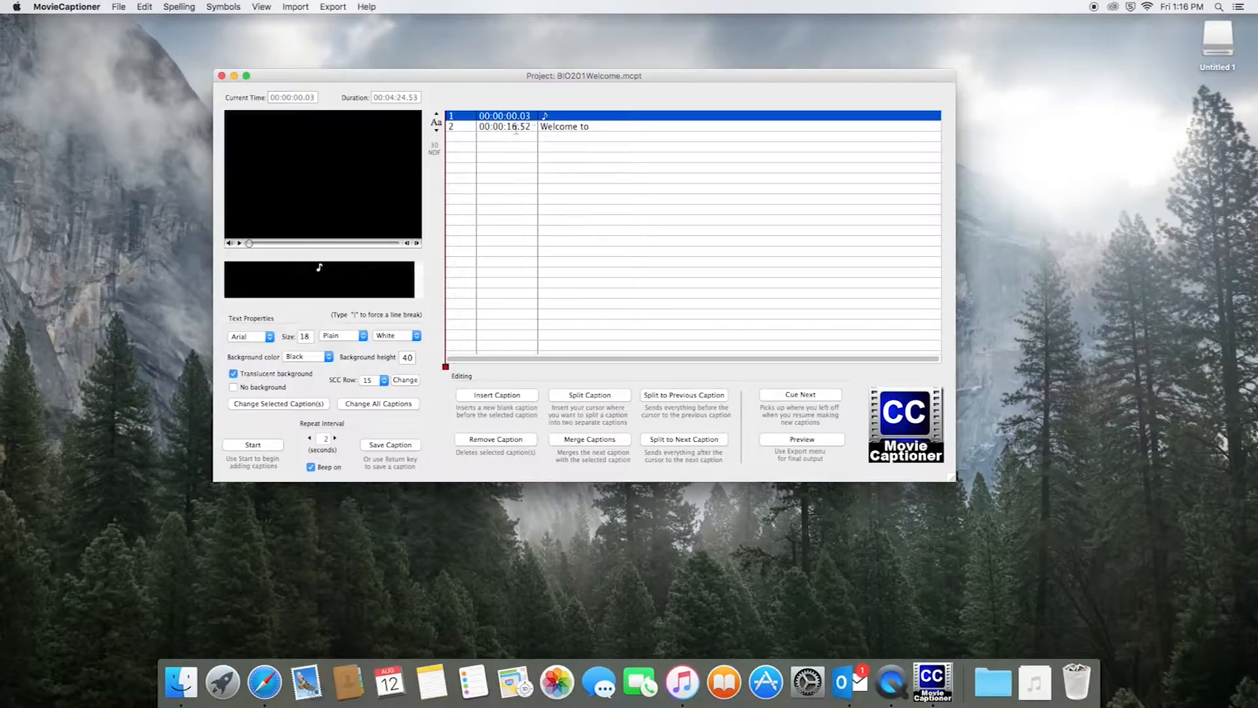
pyautogui.click(795, 441)
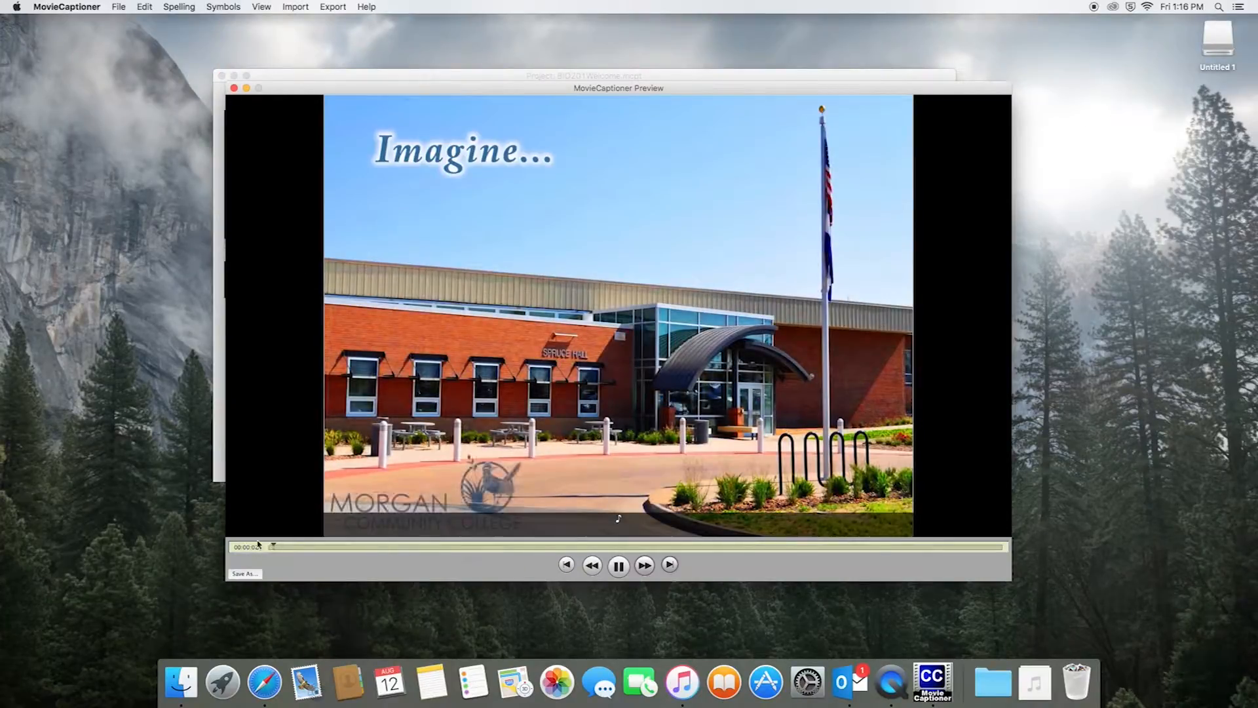
pyautogui.click(288, 547)
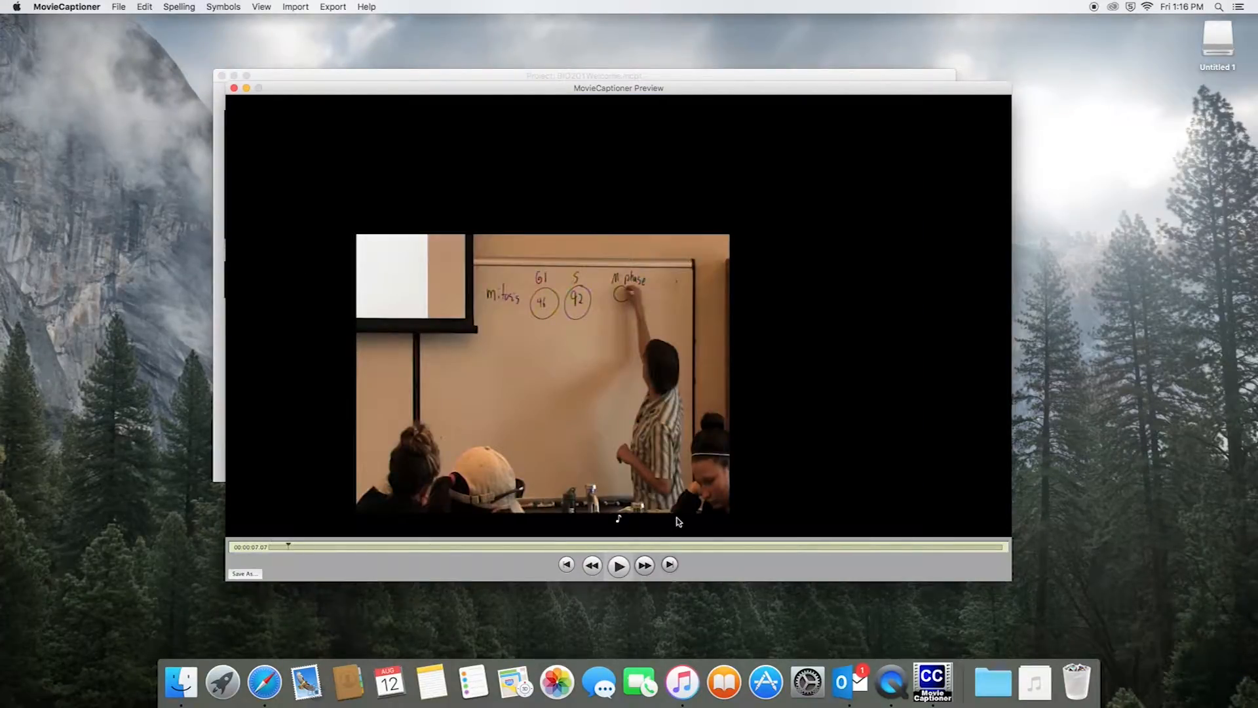
pyautogui.click(618, 566)
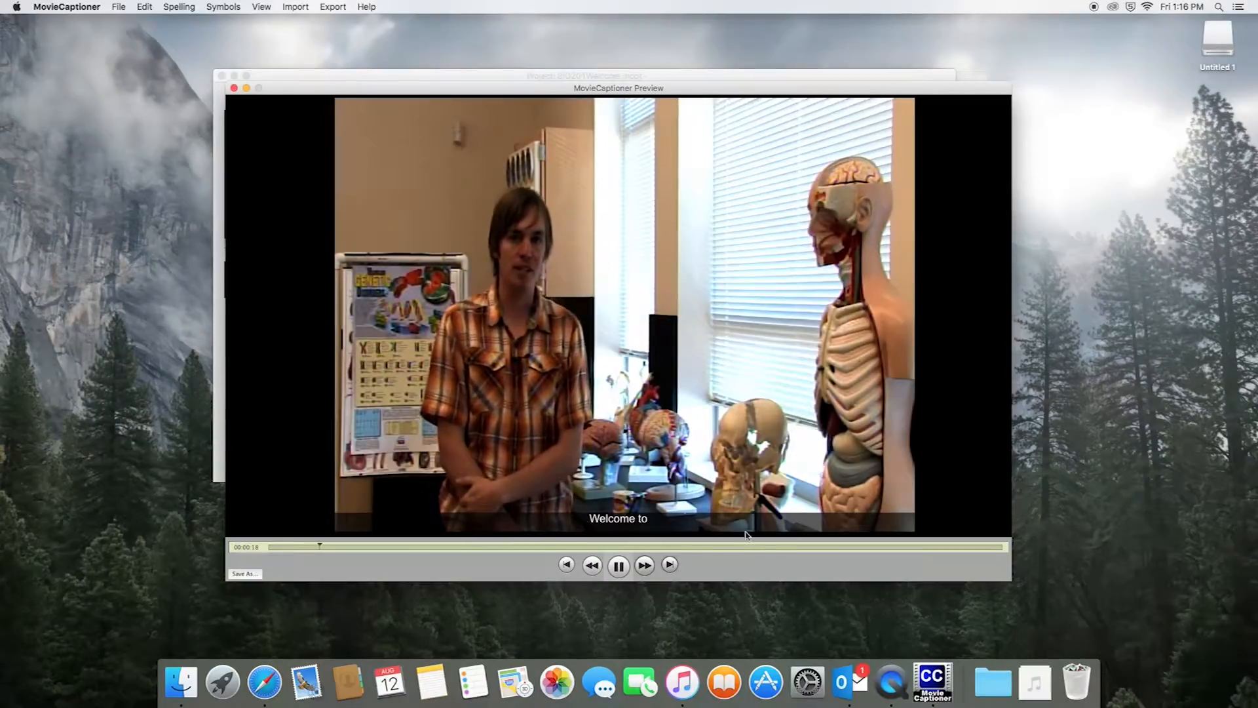
pyautogui.click(619, 567)
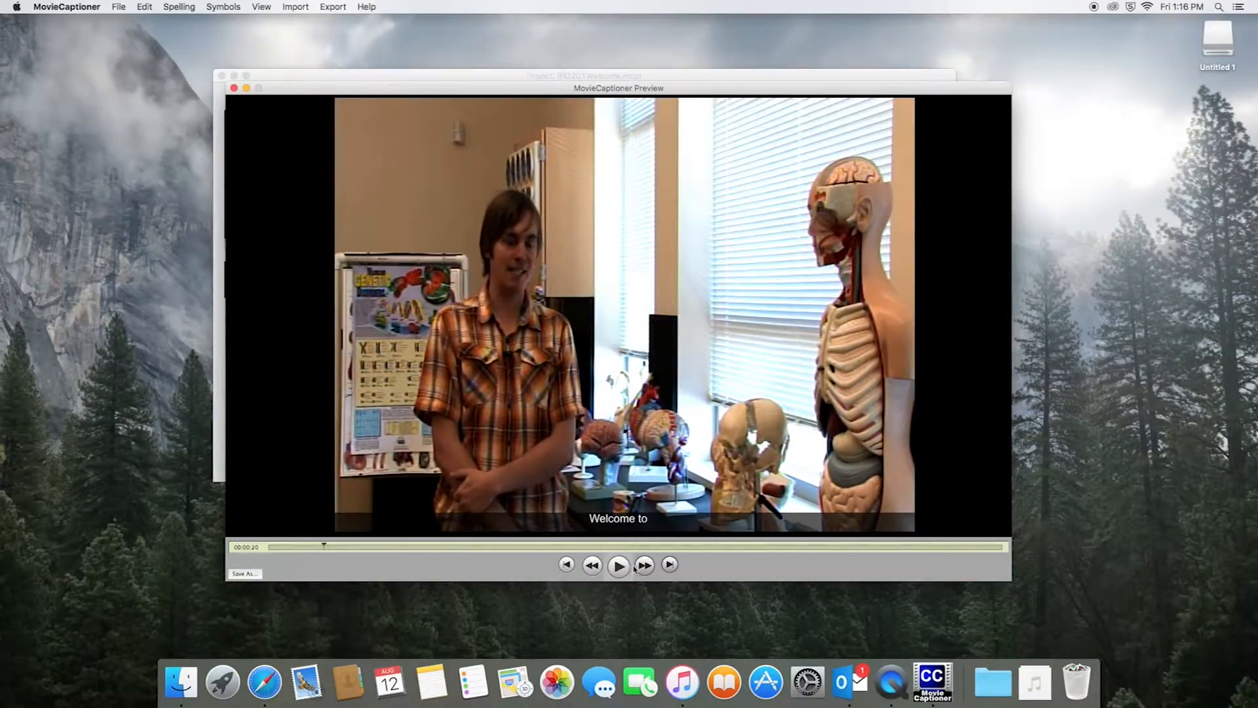
pyautogui.click(234, 88)
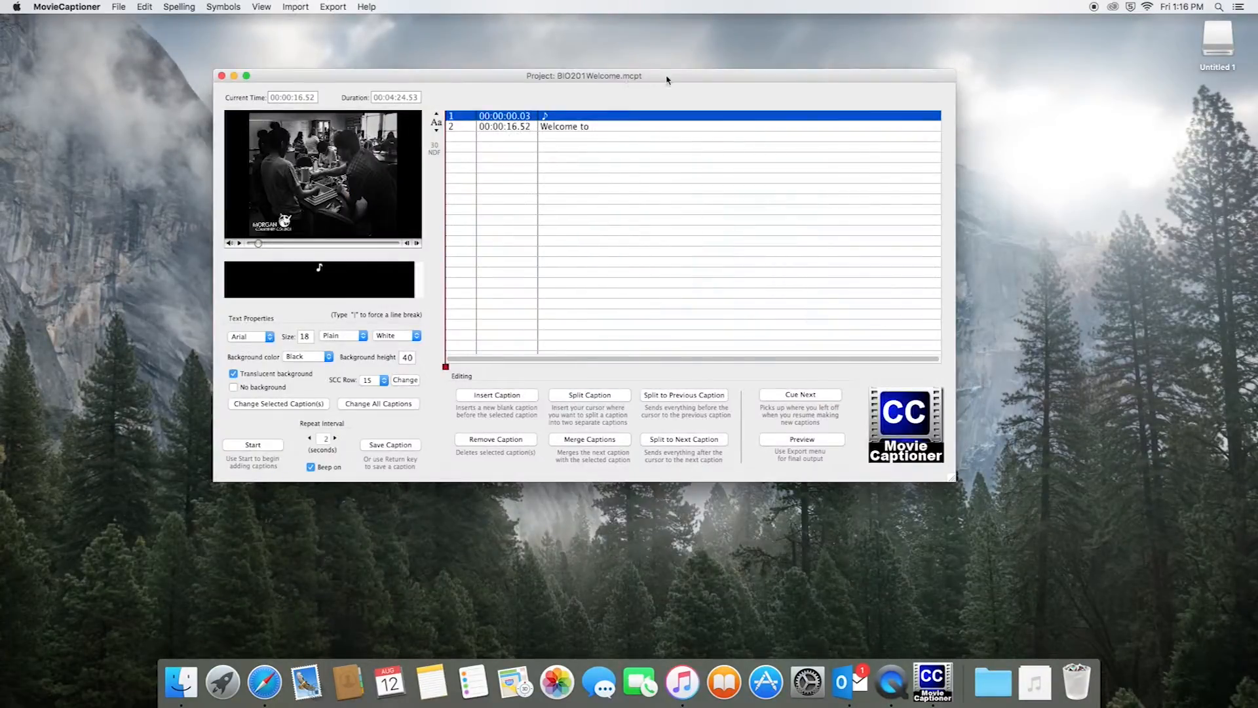
# Cue the video past the 'Welcome to' caption and start playback for captioning
pyautogui.moveTo(666, 77); pyautogui.dragTo(683, 100)
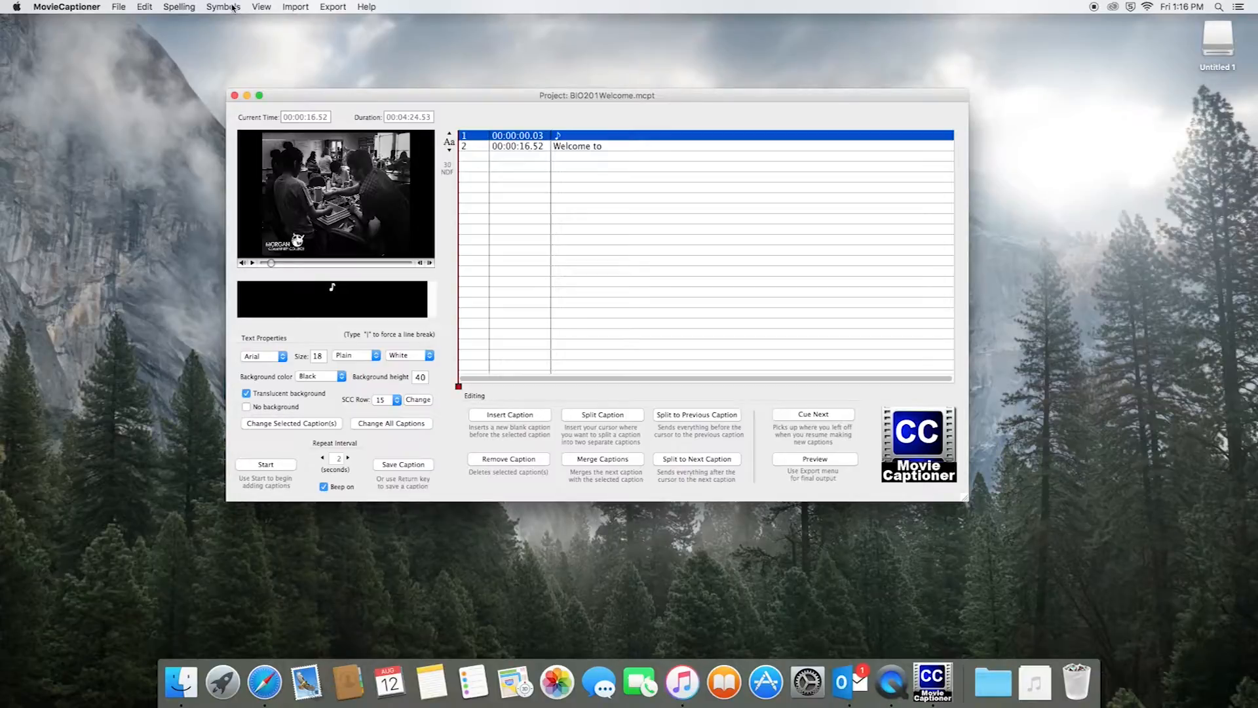
pyautogui.click(475, 147)
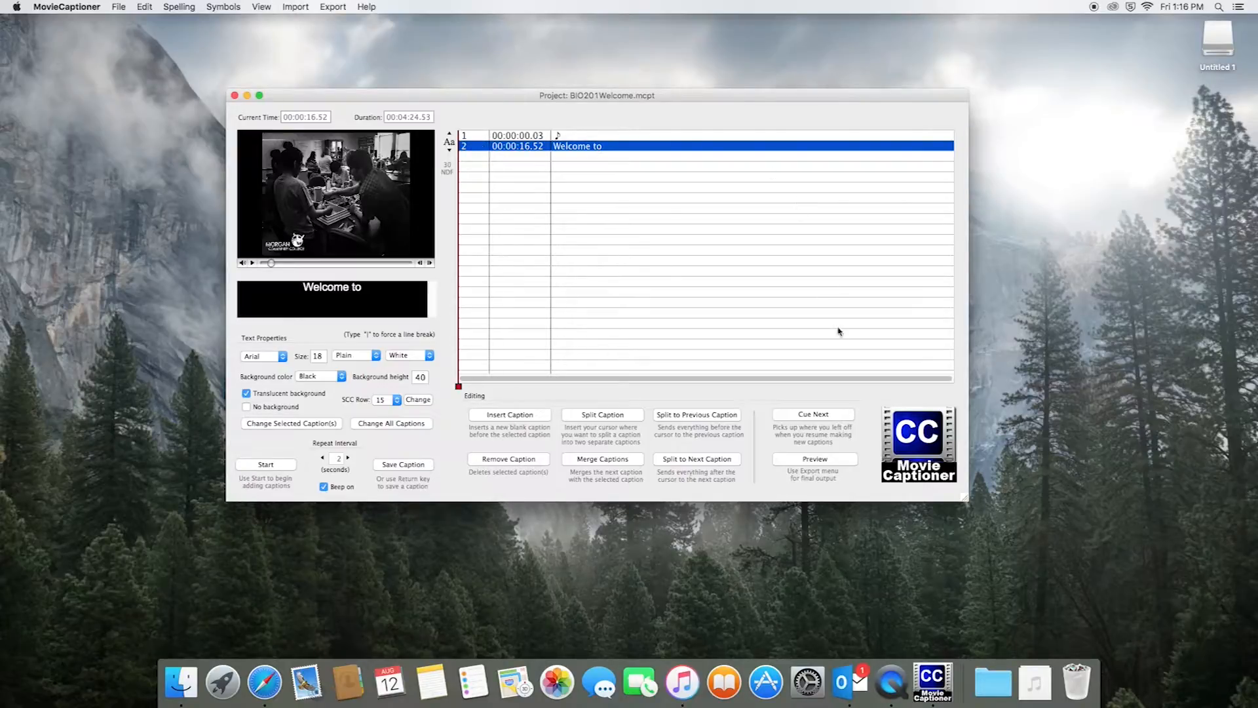
pyautogui.click(813, 418)
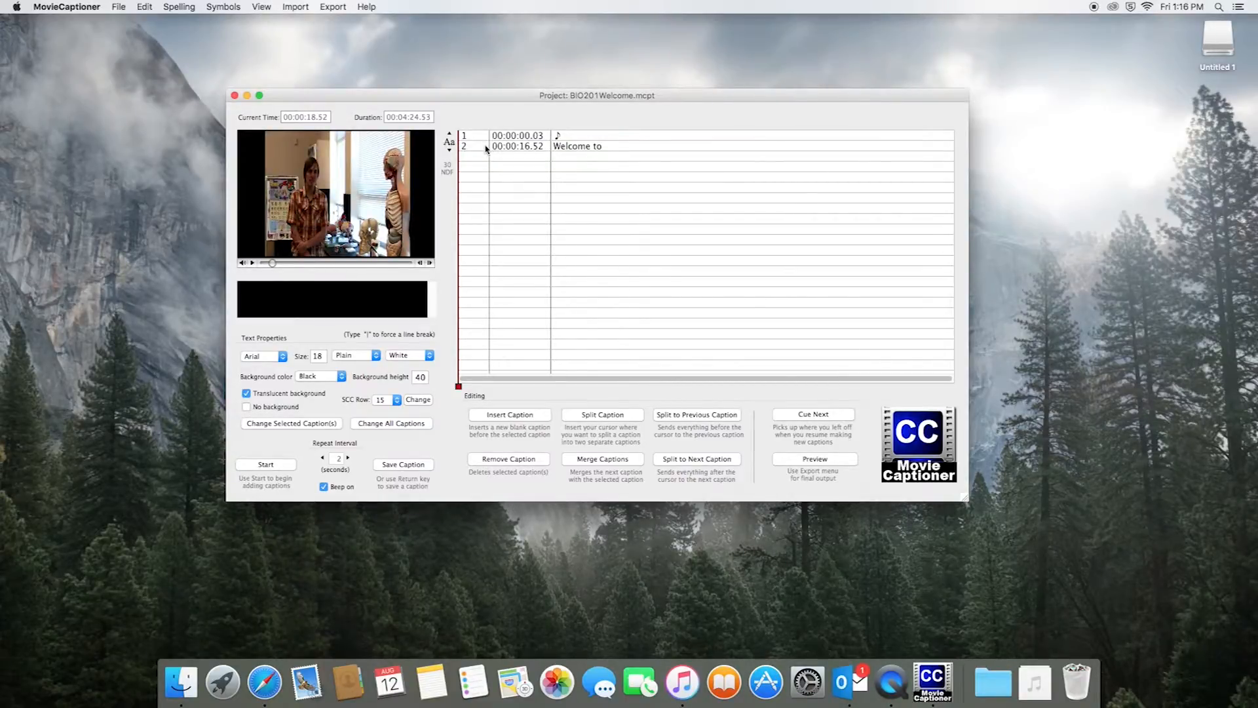
pyautogui.click(488, 147)
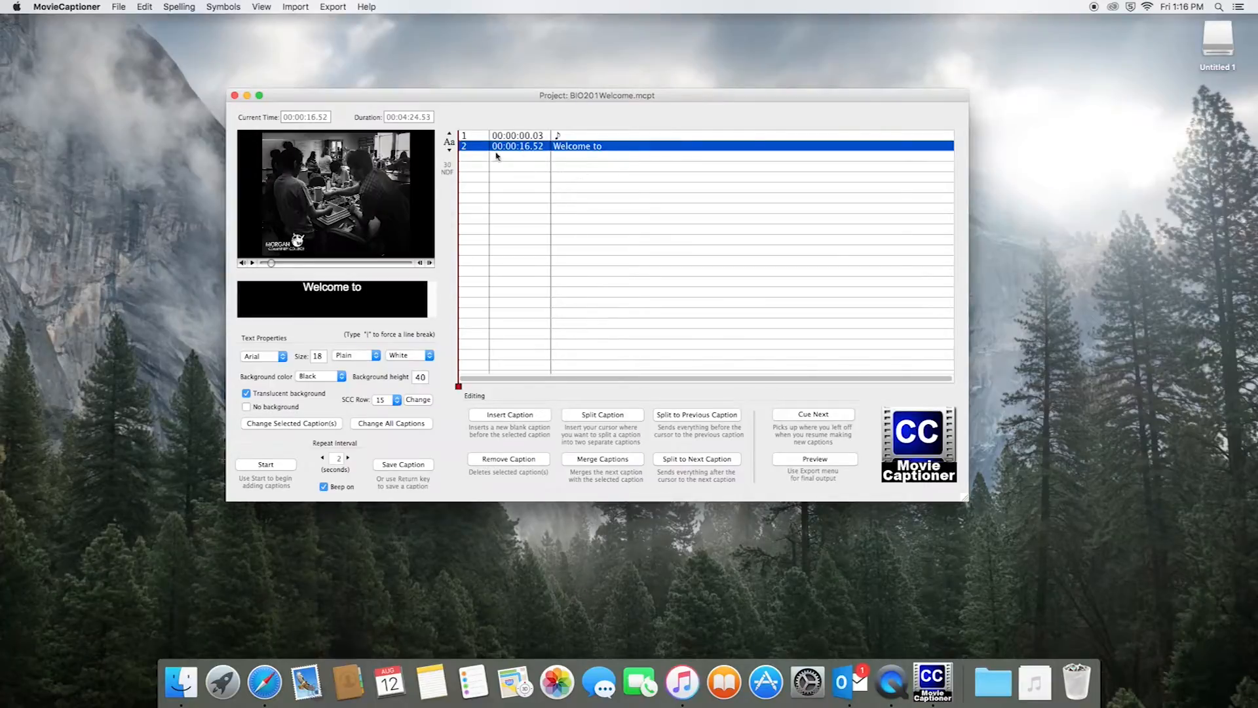
pyautogui.press('XF86AudioRaiseVolume')
pyautogui.press('XF86AudioRaiseVolume')
pyautogui.press('XF86AudioRaiseVolume')
pyautogui.press('XF86AudioRaiseVolume')
pyautogui.click(819, 415)
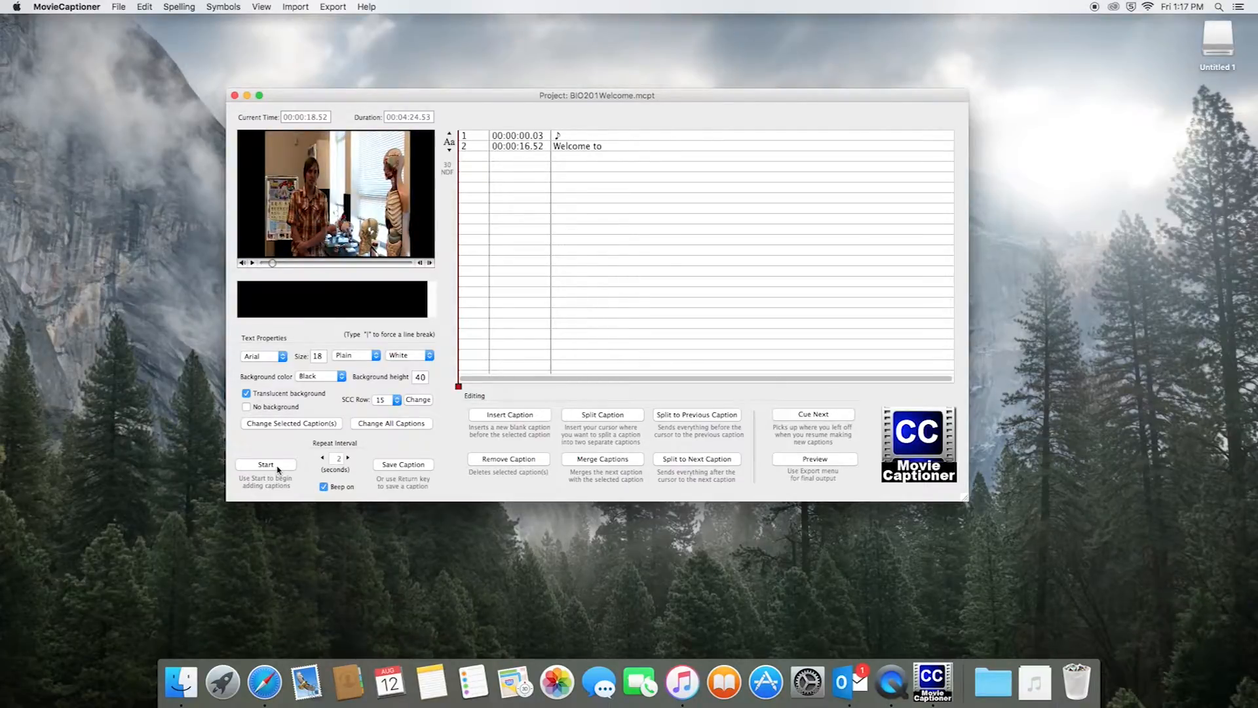
pyautogui.press('XF86AudioLowerVolume')
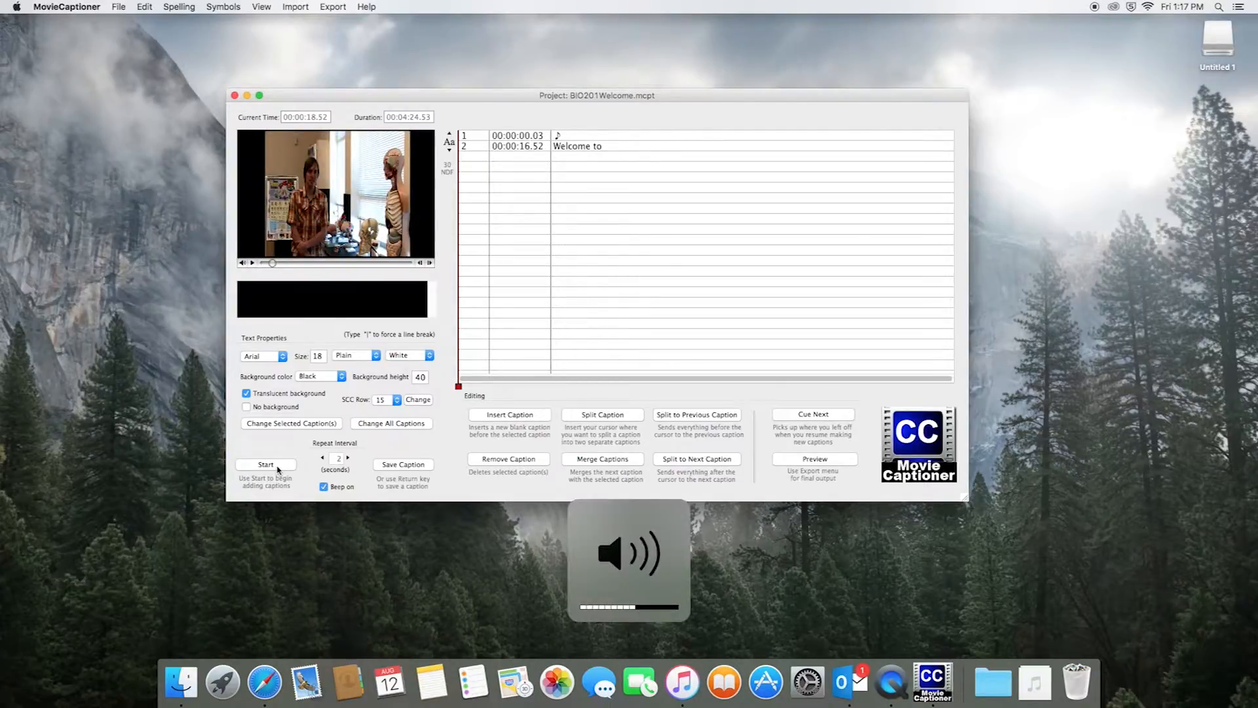
pyautogui.click(278, 467)
pyautogui.press('XF86AudioRaiseVolume')
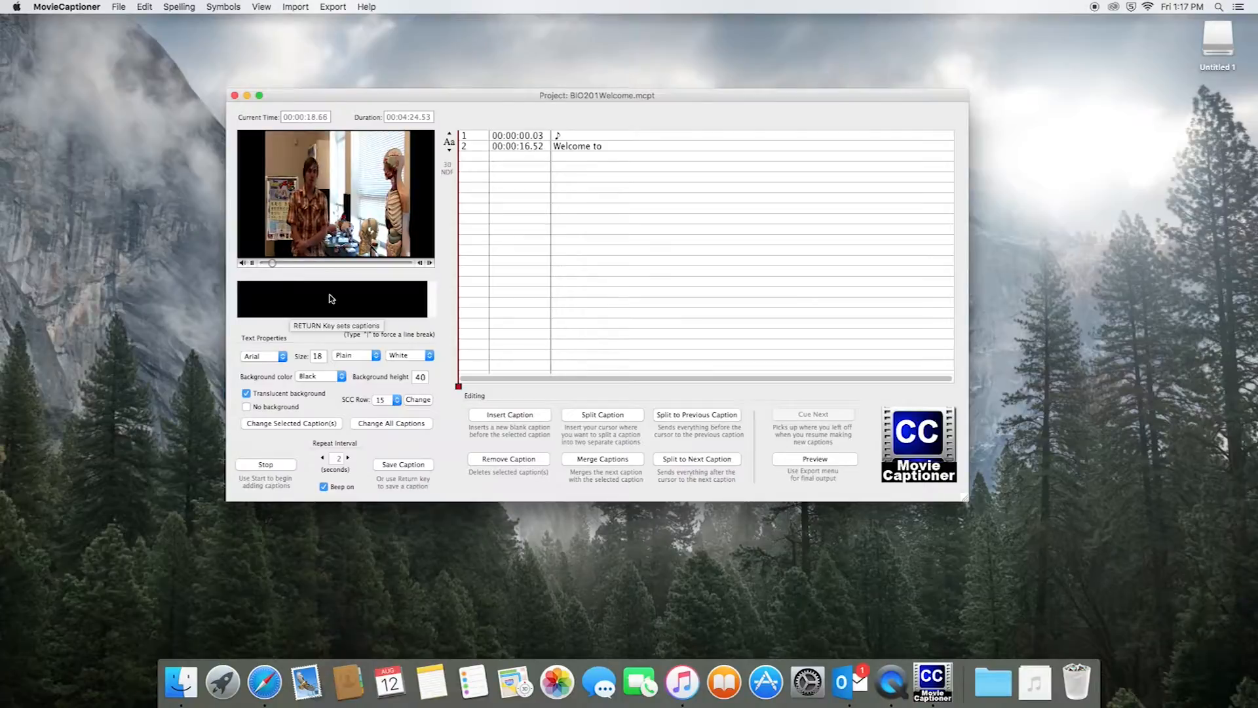
pyautogui.press('XF86AudioRaiseVolume')
pyautogui.press('XF86AudioLowerVolume')
pyautogui.press('XF86AudioLowerVolume')
pyautogui.press('XF86AudioLowerVolume')
pyautogui.press('XF86AudioLowerVolume')
pyautogui.press('XF86AudioLowerVolume')
pyautogui.press('XF86AudioLowerVolume')
pyautogui.press('XF86AudioLowerVolume')
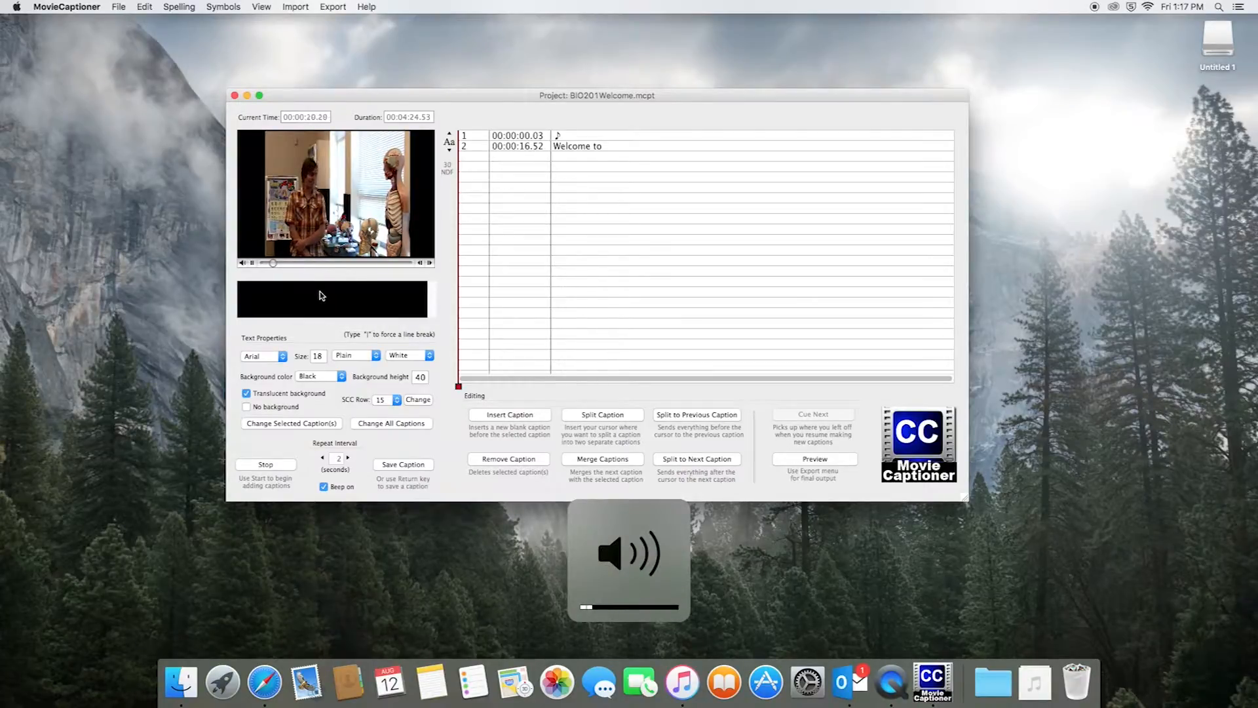
pyautogui.press('XF86AudioLowerVolume')
pyautogui.press('XF86AudioRaiseVolume')
pyautogui.press('XF86AudioRaiseVolume')
pyautogui.press('XF86AudioRaiseVolume')
pyautogui.press('XF86AudioRaiseVolume')
pyautogui.press('XF86AudioRaiseVolume')
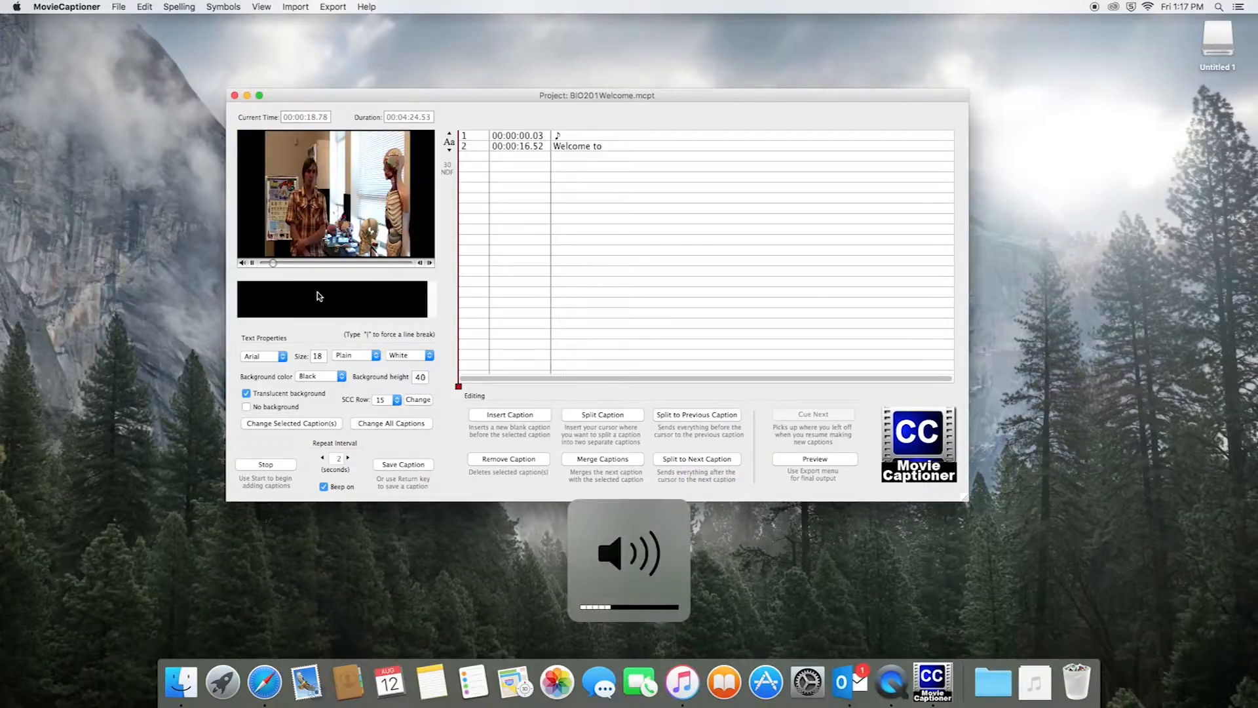
pyautogui.press('XF86AudioRaiseVolume')
pyautogui.press('XF86AudioRaiseVolume')
pyautogui.press('XF86AudioRaiseVolume')
pyautogui.press('XF86AudioRaiseVolume')
pyautogui.press('XF86AudioRaiseVolume')
pyautogui.press('XF86AudioRaiseVolume')
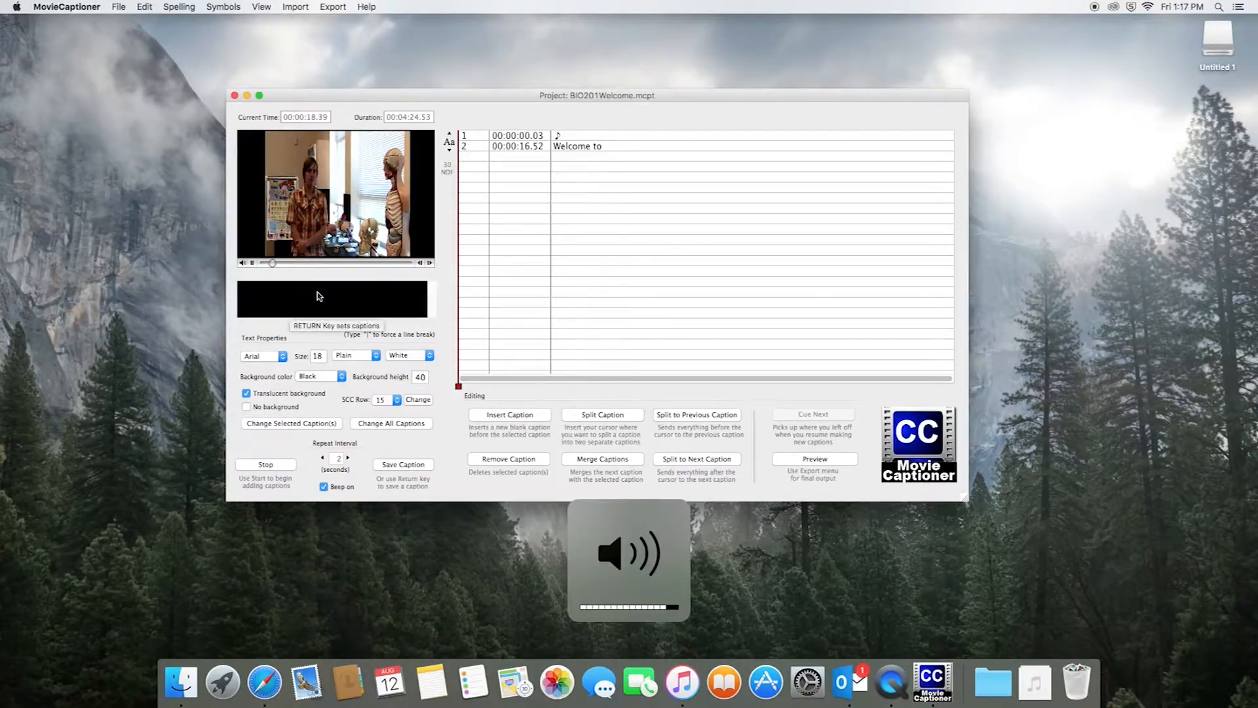
# Add the caption 'human anatomy number one', correcting 'anatomny' to 'anatomy'
pyautogui.write('human anatomny number')
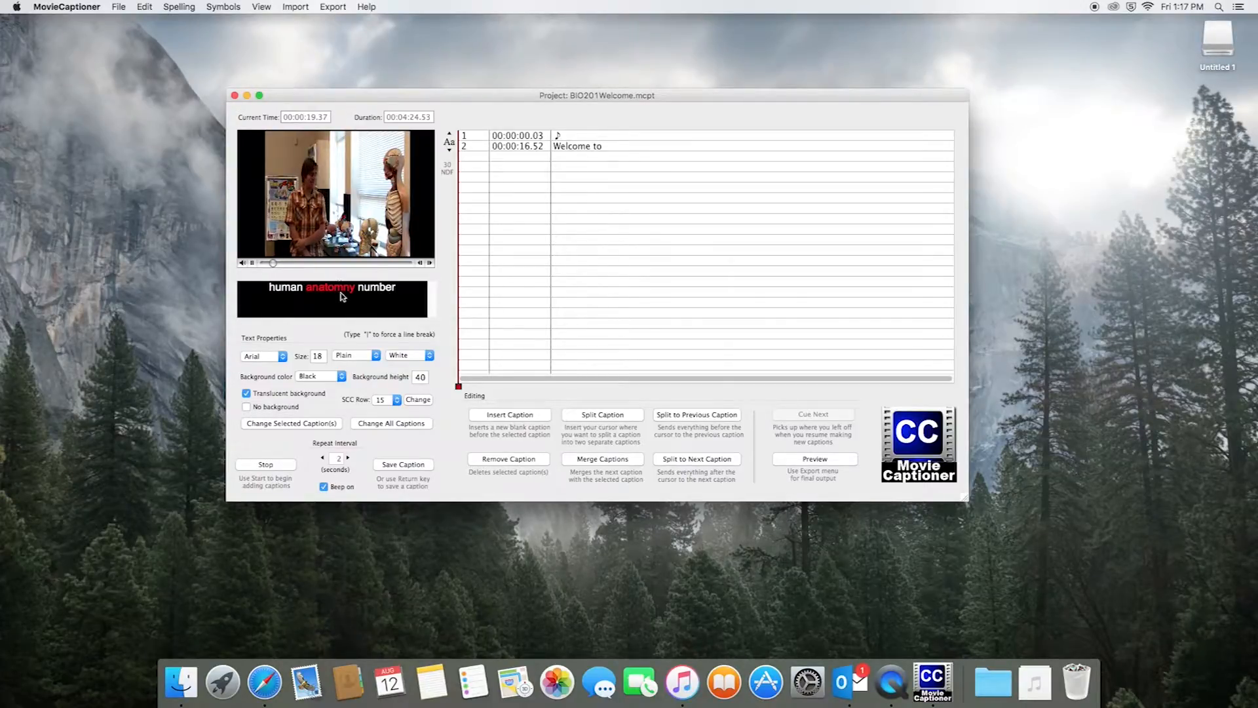
pyautogui.press('XF86AudioLowerVolume')
pyautogui.press('XF86AudioLowerVolume')
pyautogui.press('XF86AudioLowerVolume')
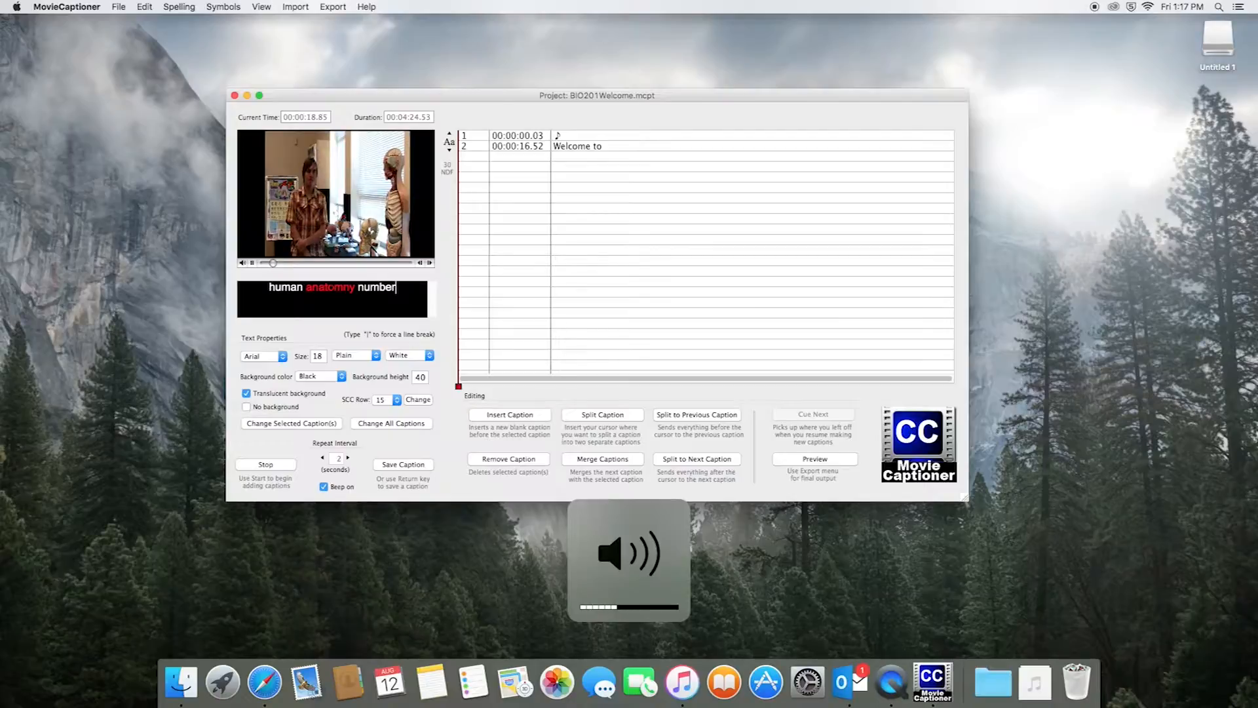
pyautogui.press('XF86AudioLowerVolume')
pyautogui.press('XF86AudioLowerVolume')
pyautogui.press('XF86AudioLowerVolume')
pyautogui.rightClick(336, 290)
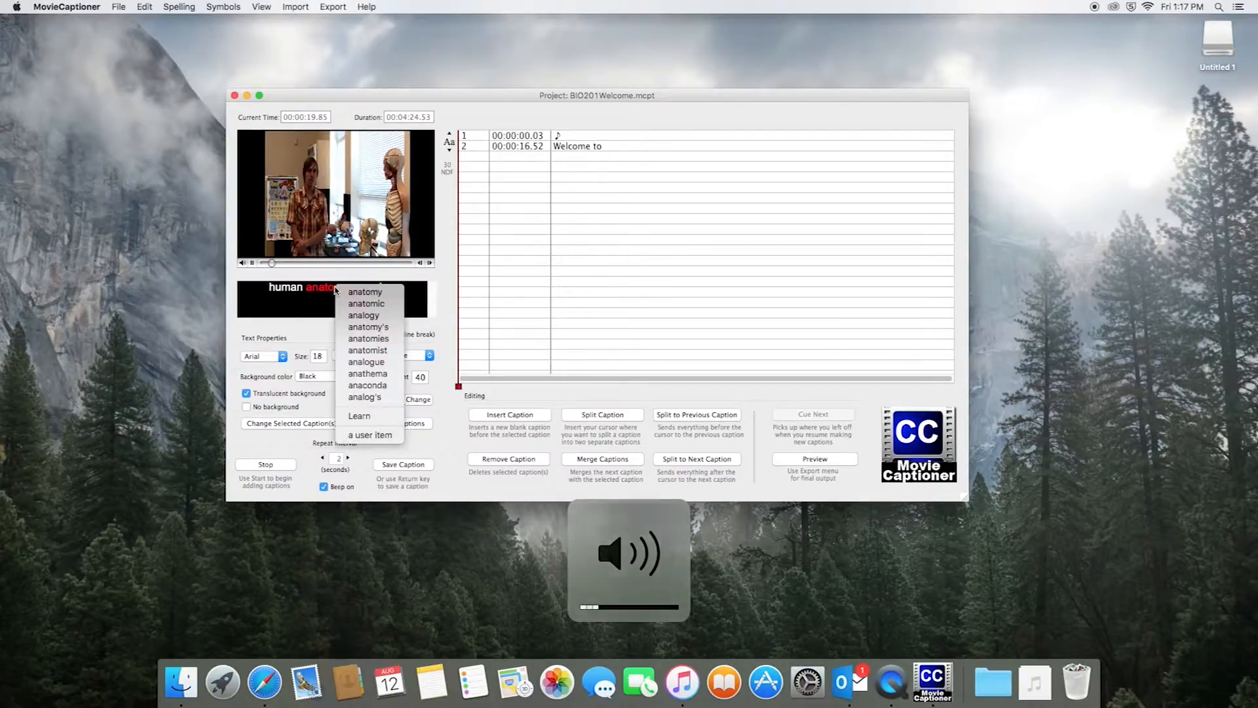
pyautogui.click(384, 292)
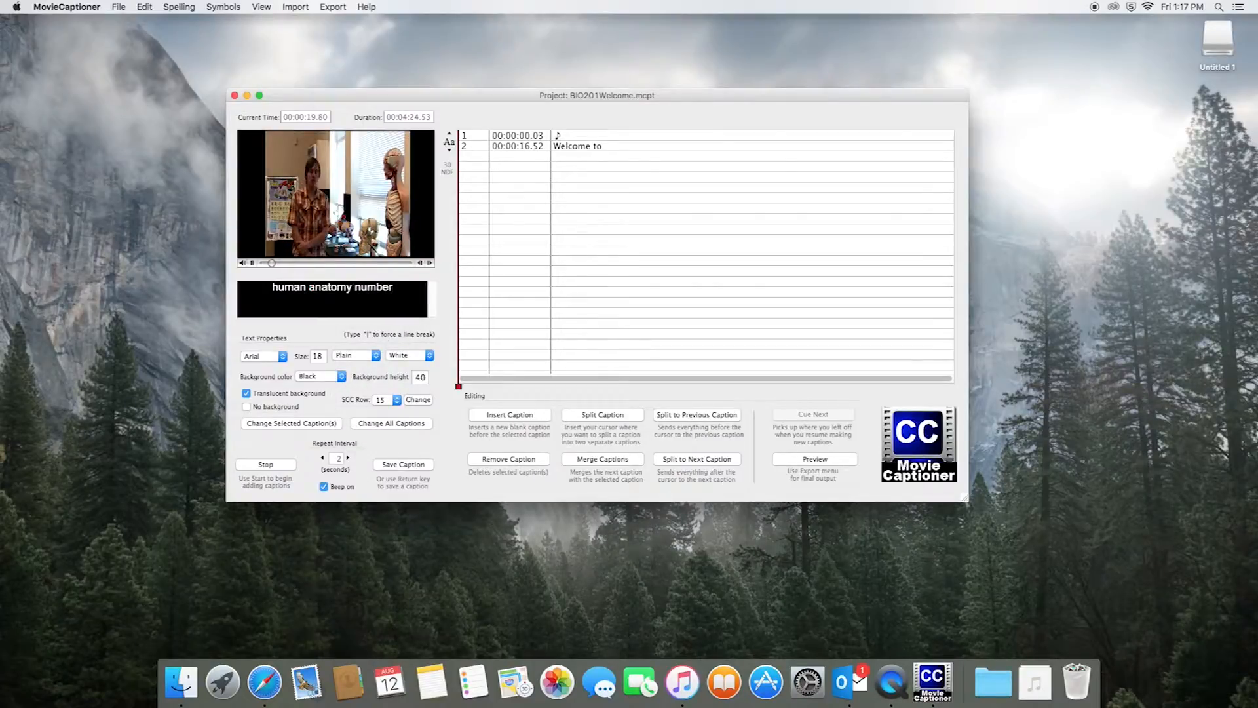
pyautogui.press('XF86AudioRaiseVolume')
pyautogui.press('XF86AudioRaiseVolume')
pyautogui.press('XF86AudioRaiseVolume')
pyautogui.write('on')
pyautogui.press('XF86AudioRaiseVolume')
pyautogui.write('e')
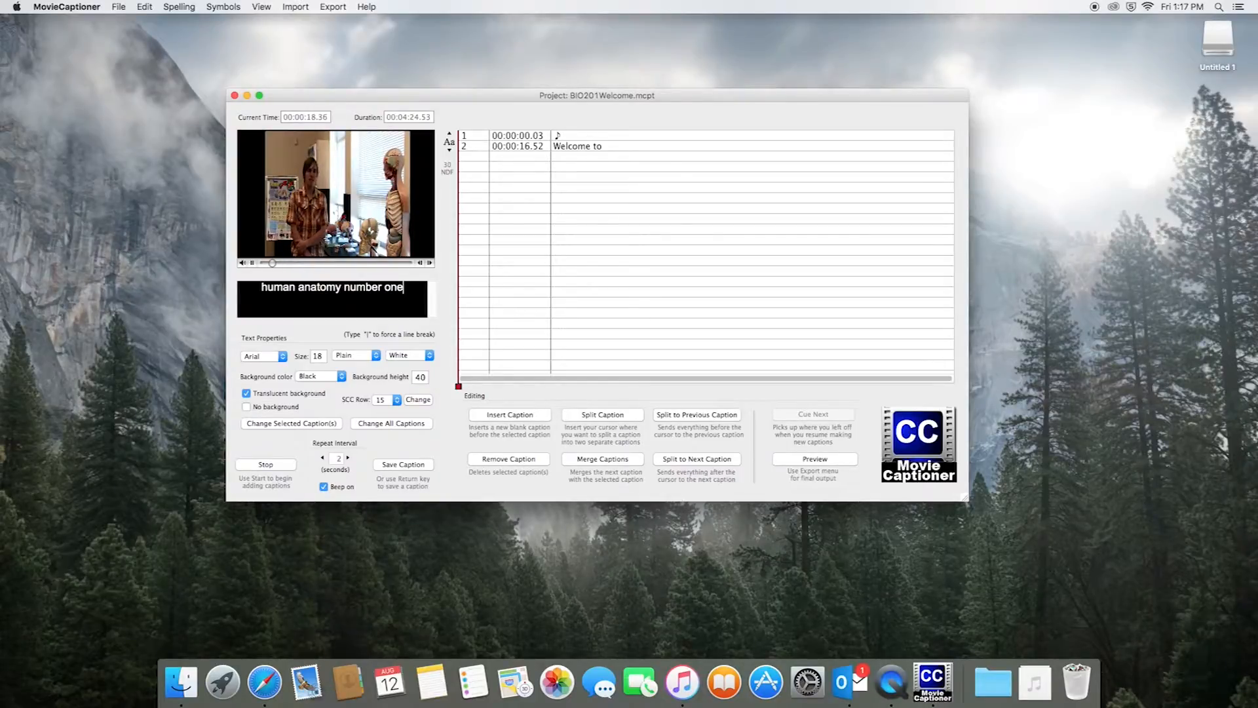
pyautogui.press('Return')
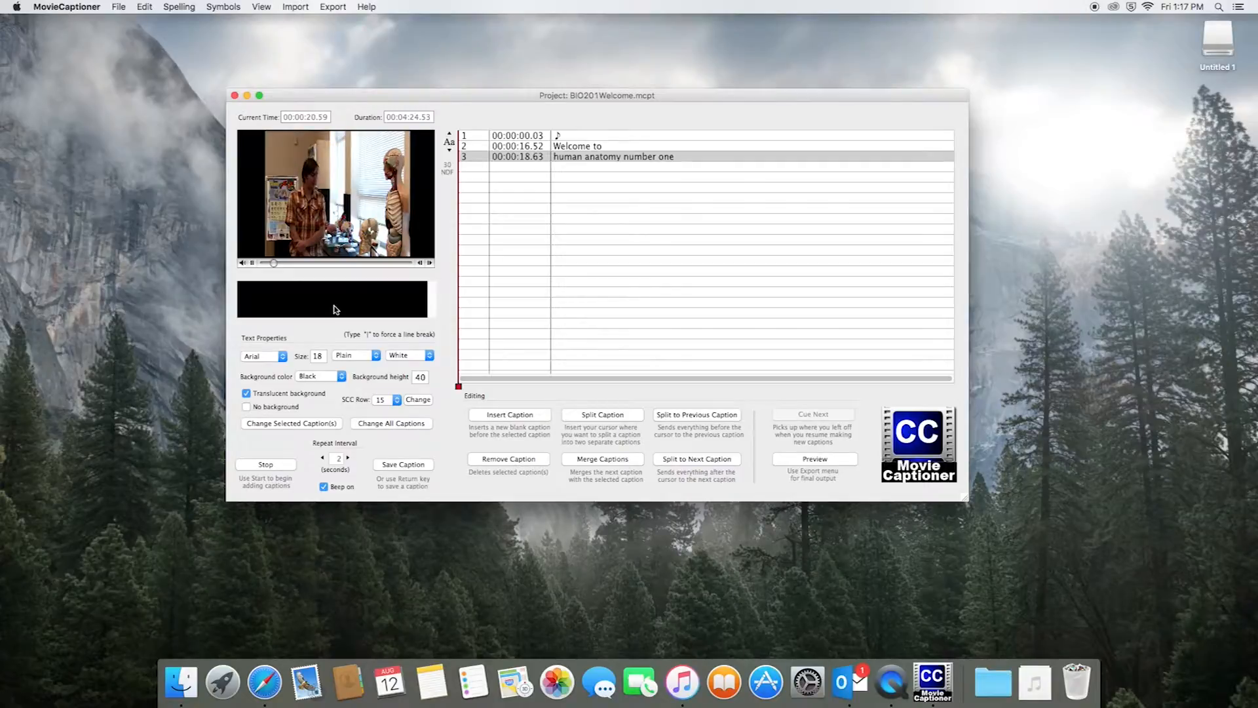
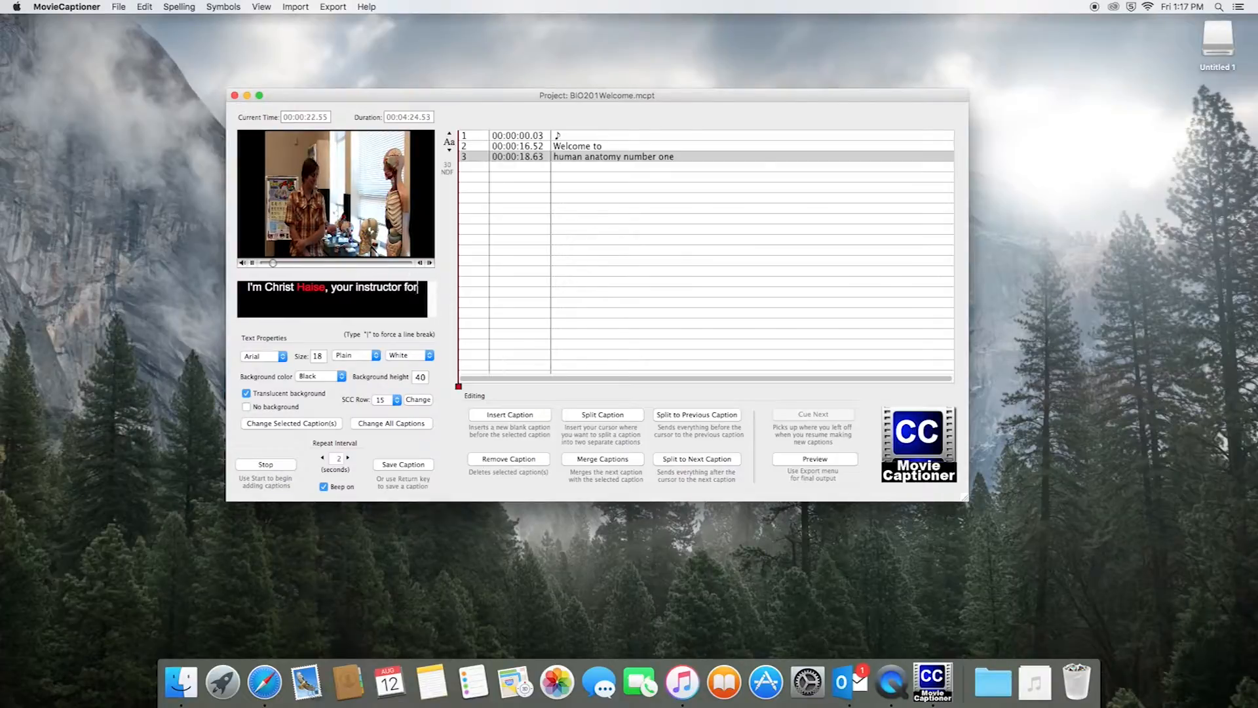
# Add the caption giving the instructor's name followed by ', your instructor for'
pyautogui.press('Return')
# Add the captions 'this corse, and' and 'and you're going to be', ending at 00:00:24.97
pyautogui.write('thi')
pyautogui.write('s corse, and')
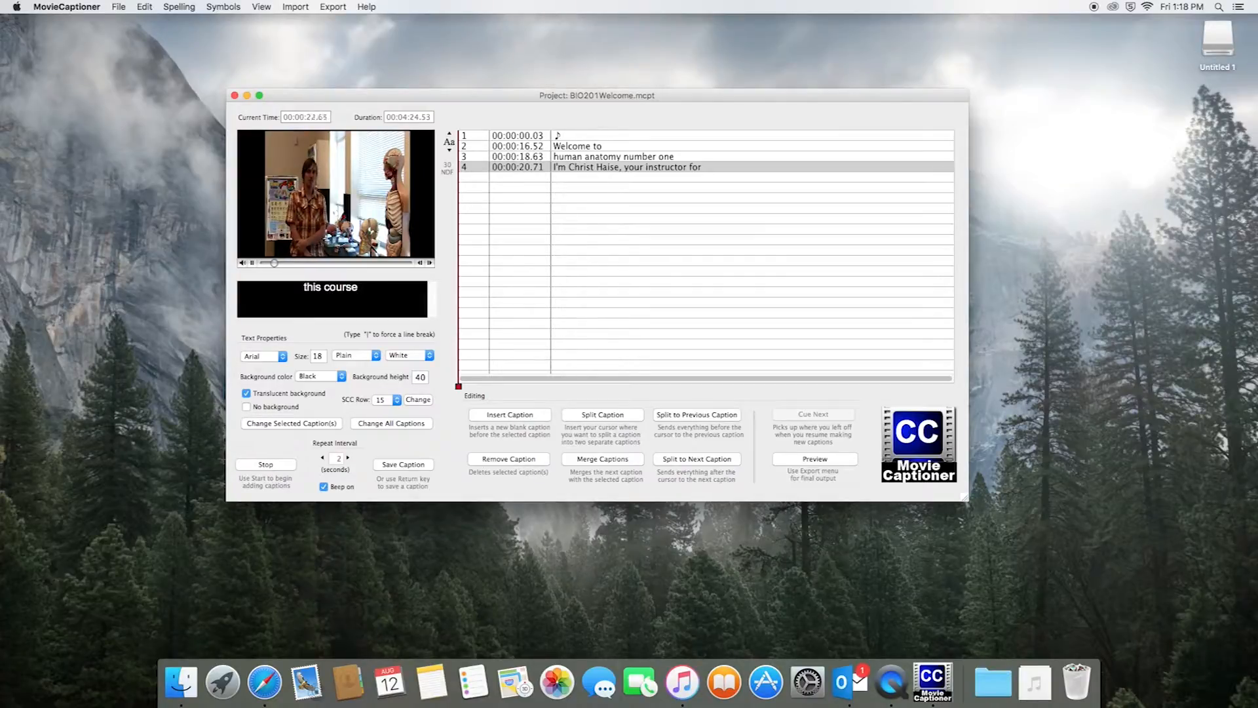
pyautogui.press('Return')
pyautogui.write("and you're going to be")
pyautogui.press('Return')
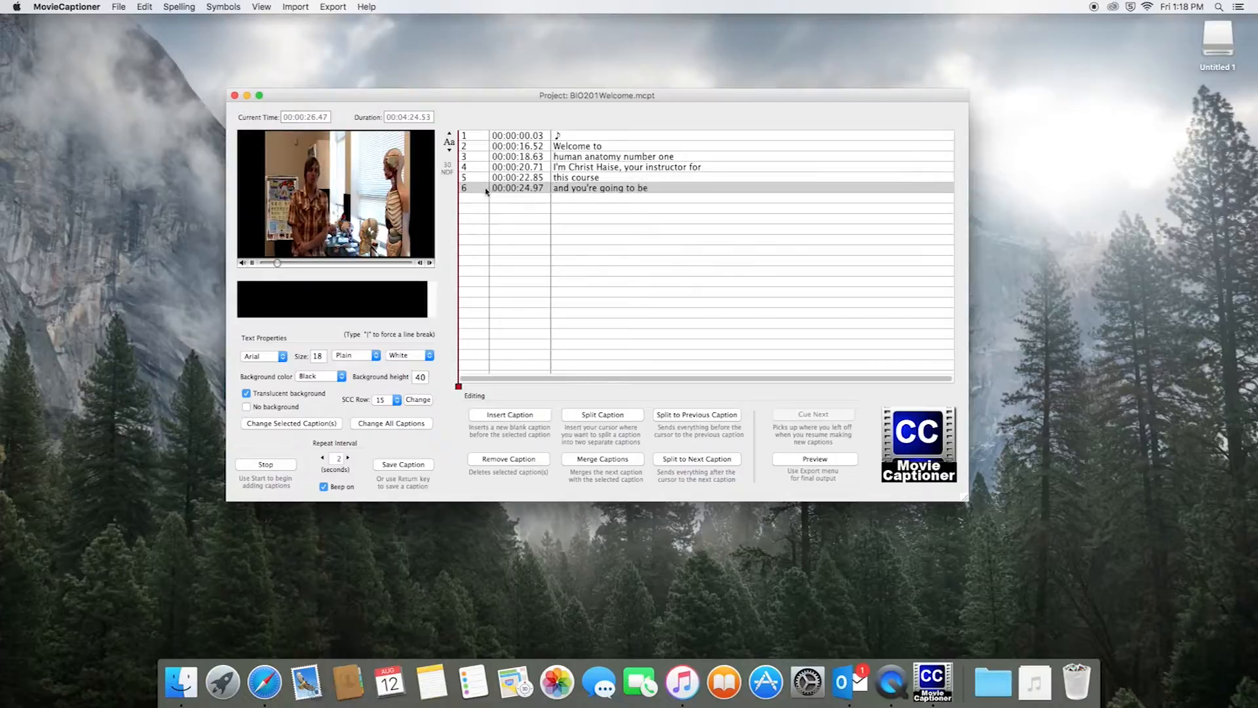
pyautogui.click(487, 191)
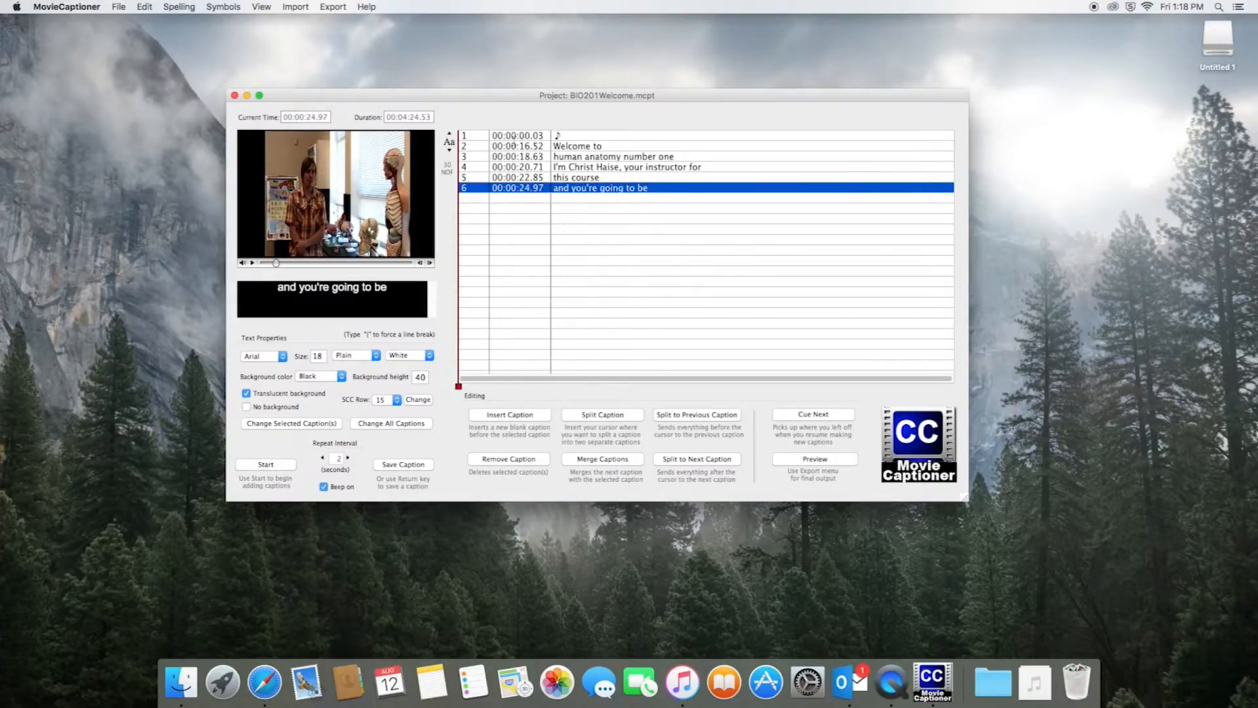
# Review captions 2–6 in the list, returning to the instructor introduction caption
pyautogui.click(569, 147)
pyautogui.click(565, 156)
pyautogui.click(571, 167)
pyautogui.click(576, 178)
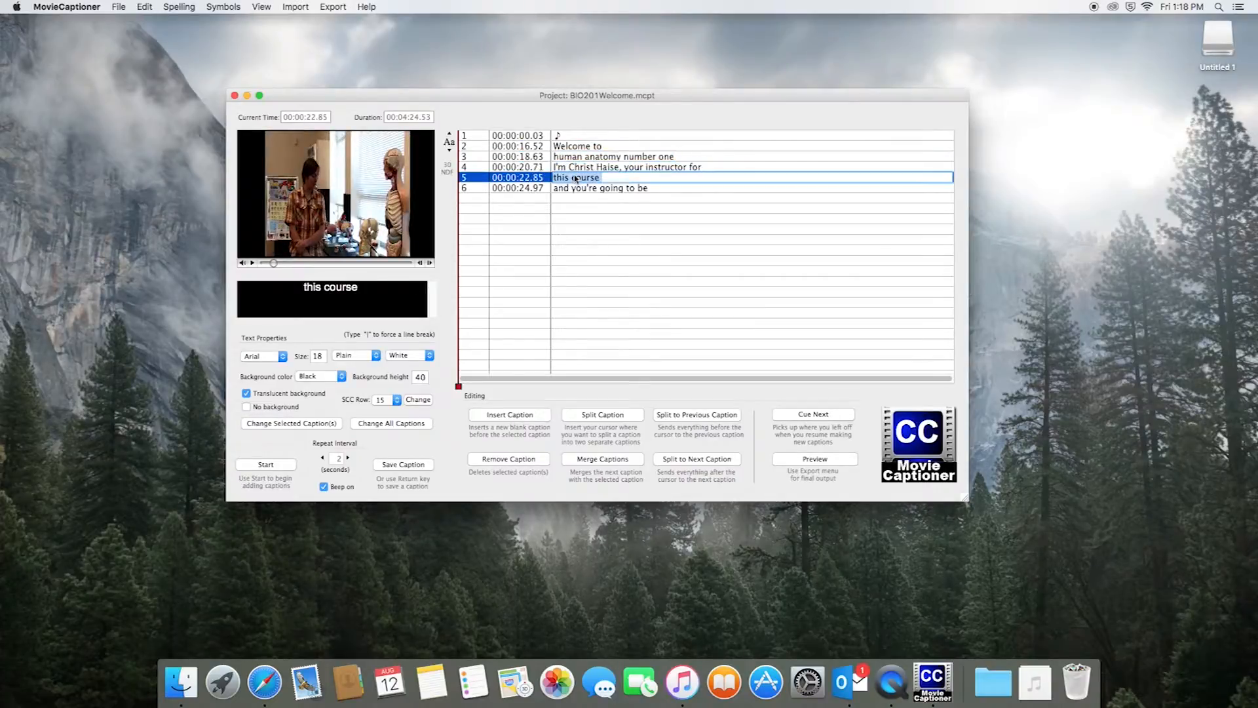
pyautogui.click(583, 189)
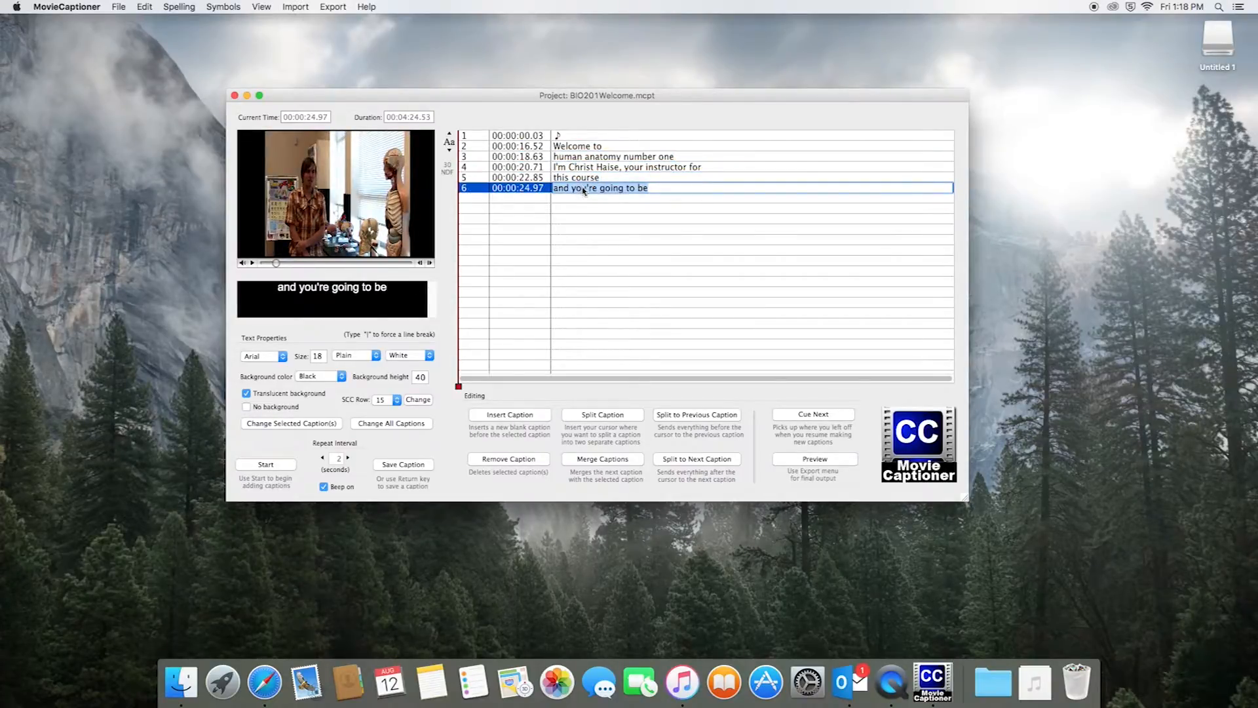
pyautogui.click(616, 169)
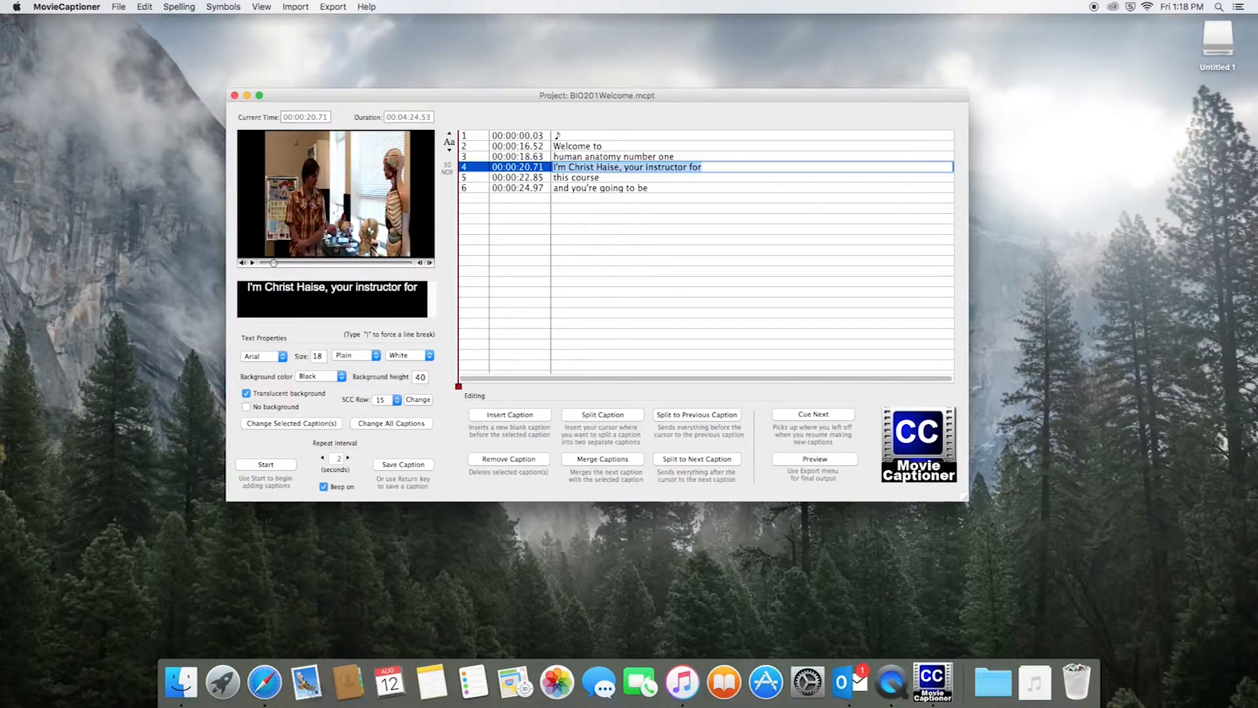
# Try inserting an 'n' into caption 4's surname, then cancel the overwrite
pyautogui.click(314, 288)
pyautogui.click(313, 287)
pyautogui.write('n')
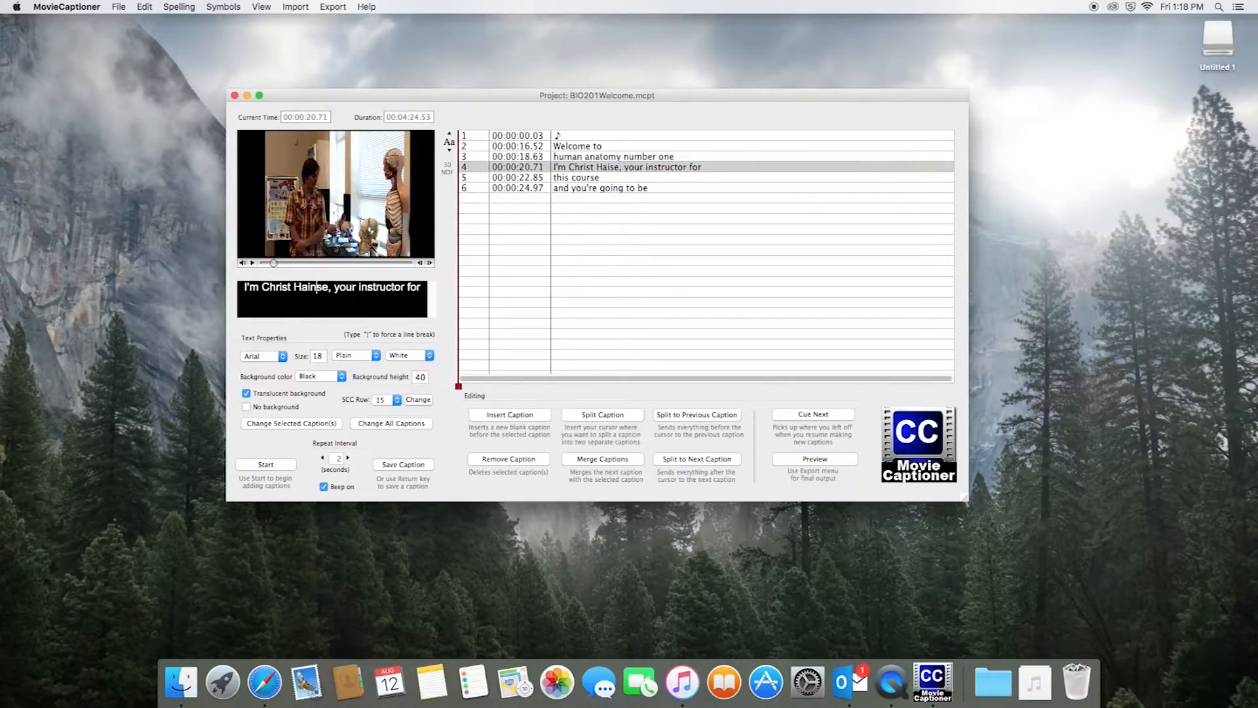
pyautogui.click(414, 465)
pyautogui.click(647, 198)
pyautogui.click(472, 169)
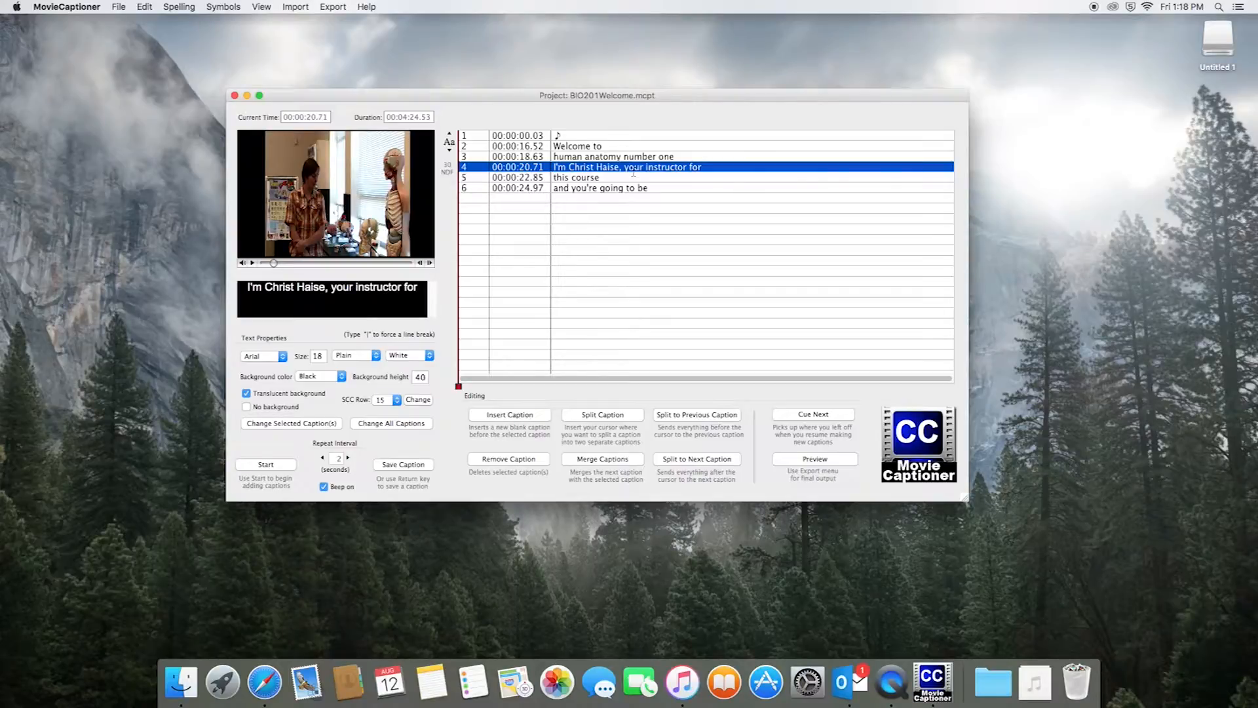
pyautogui.click(272, 289)
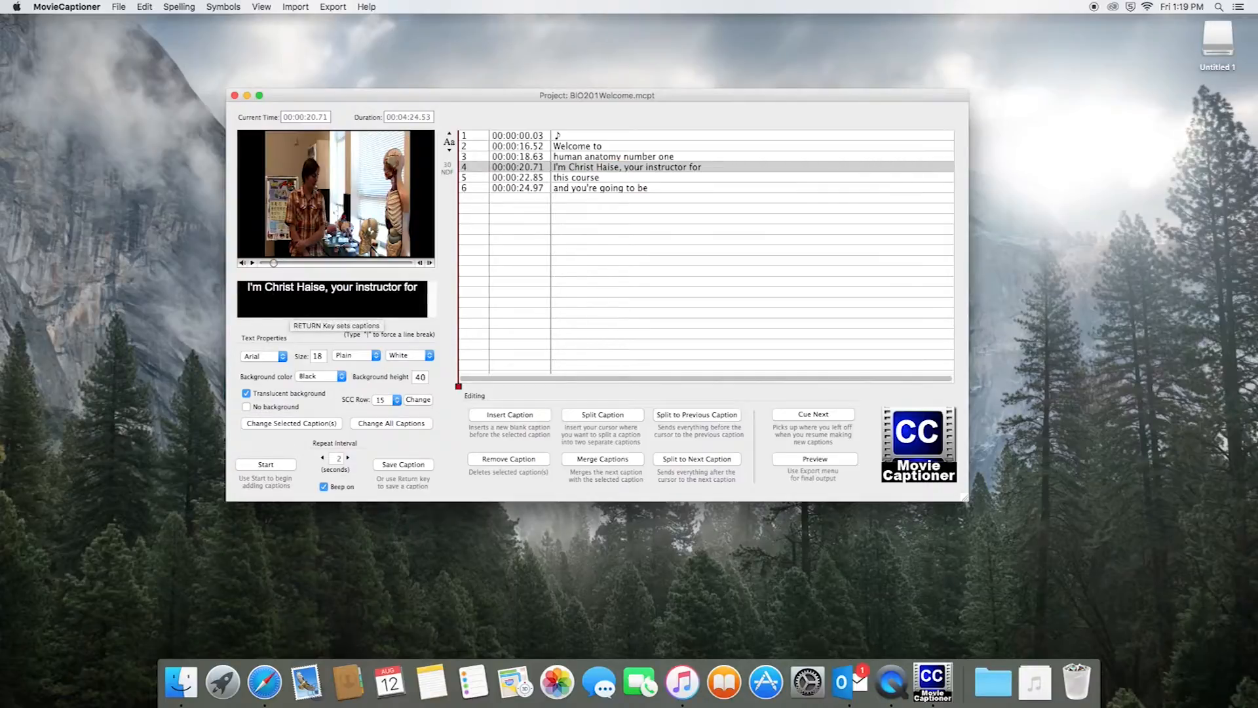
# Insert the missing 'n' into caption 4's surname, recheck captions 4–6, and open the preview
pyautogui.click(618, 179)
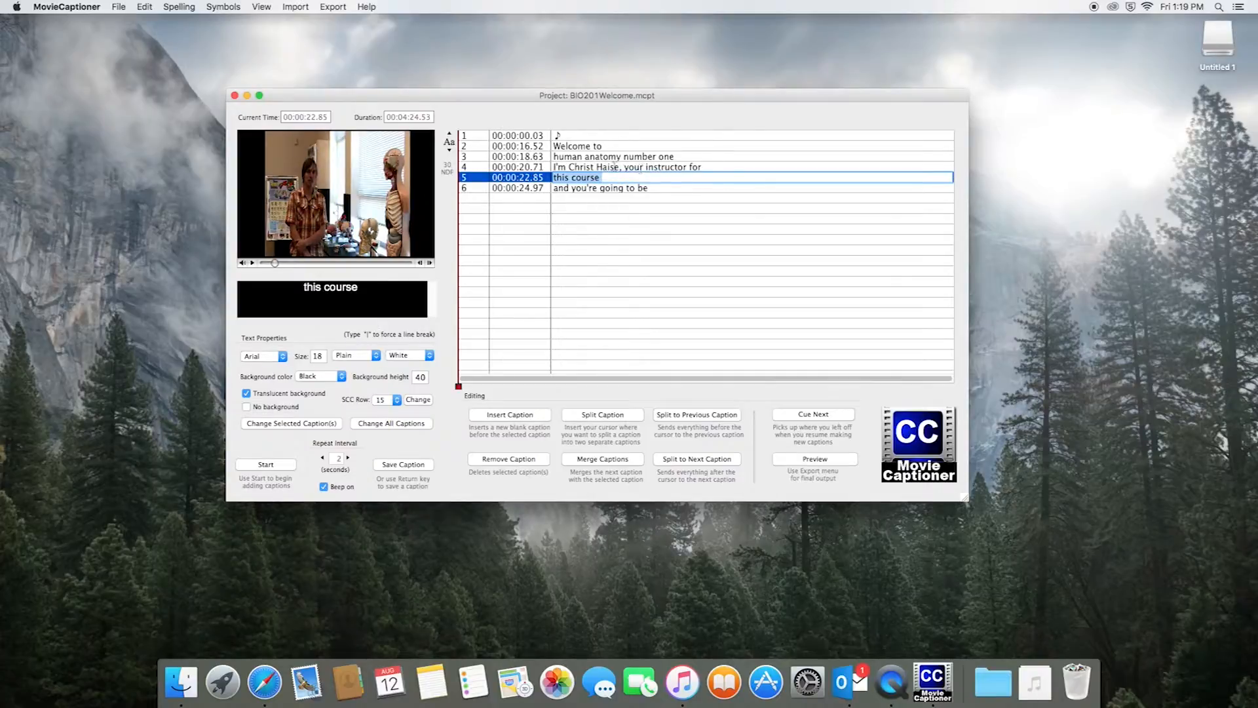
pyautogui.click(614, 167)
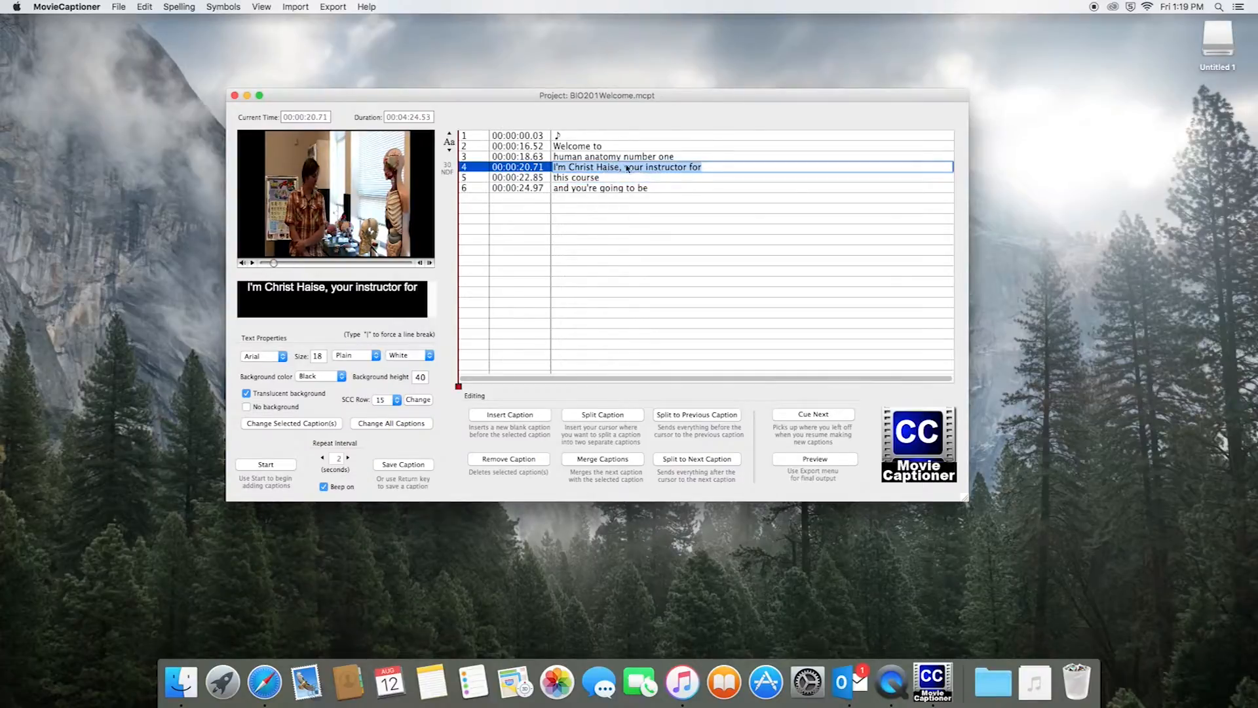
pyautogui.write('n')
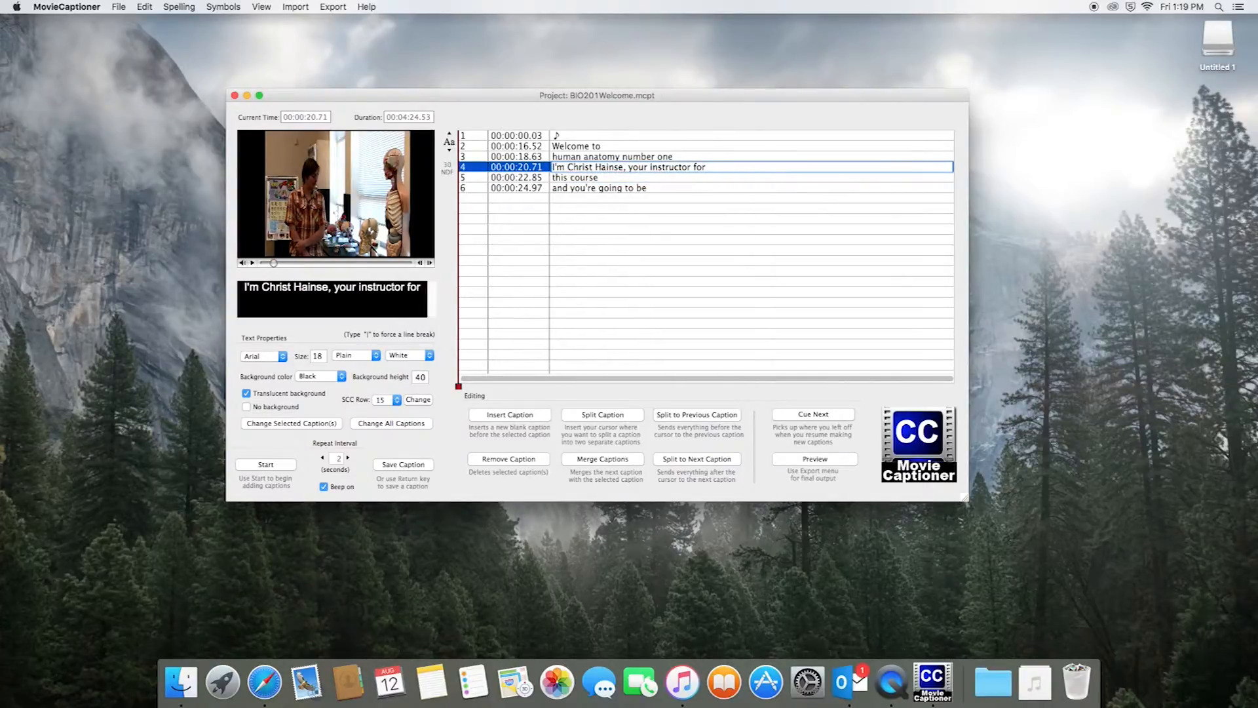
pyautogui.click(643, 188)
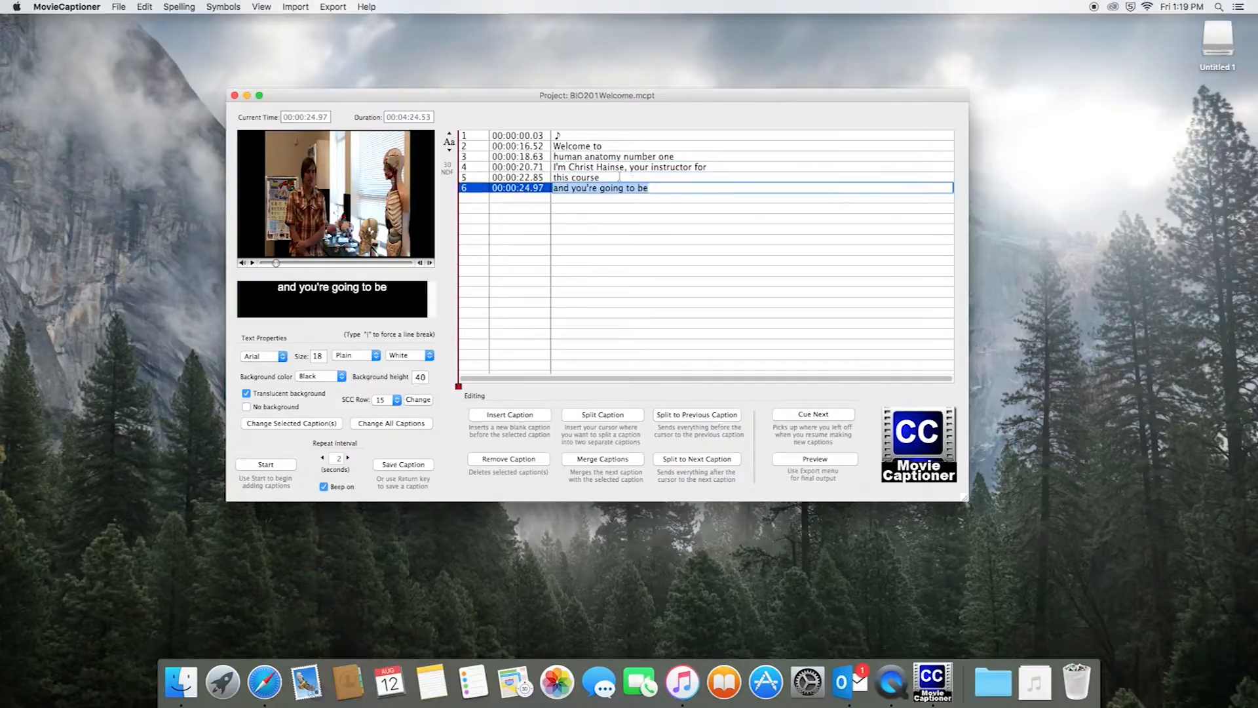
pyautogui.click(549, 168)
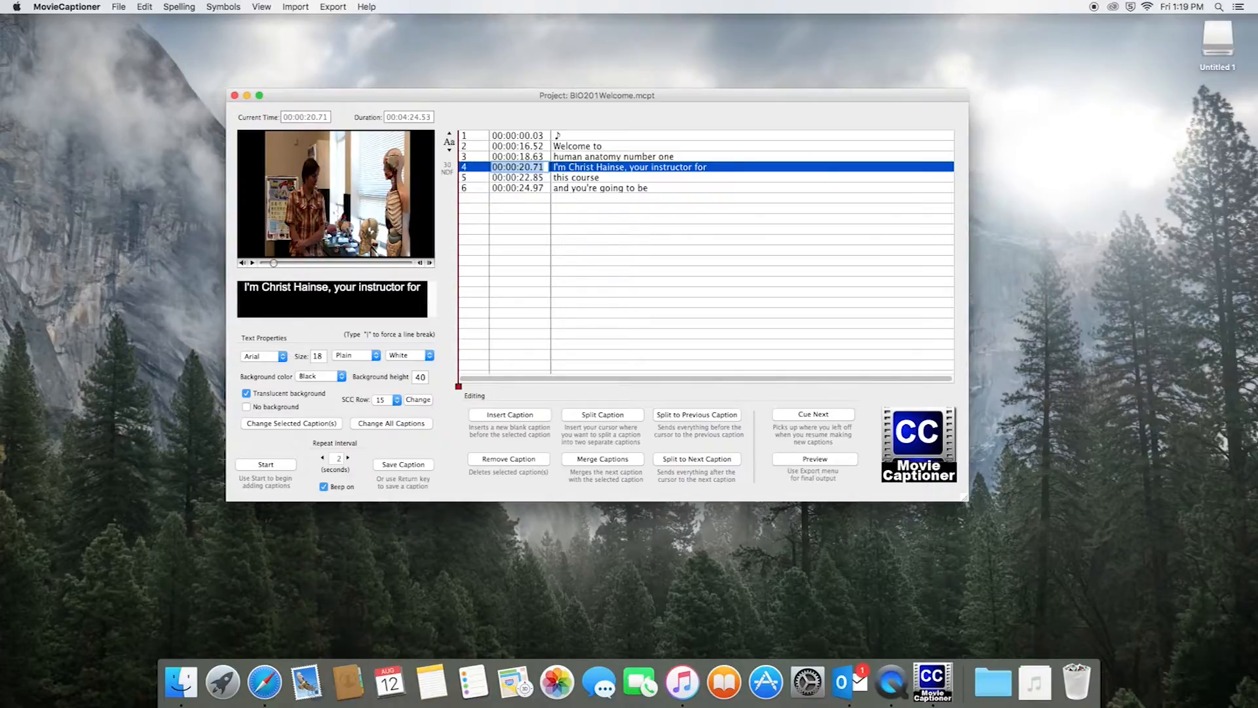
pyautogui.click(613, 179)
pyautogui.click(619, 189)
pyautogui.click(613, 168)
pyautogui.click(600, 147)
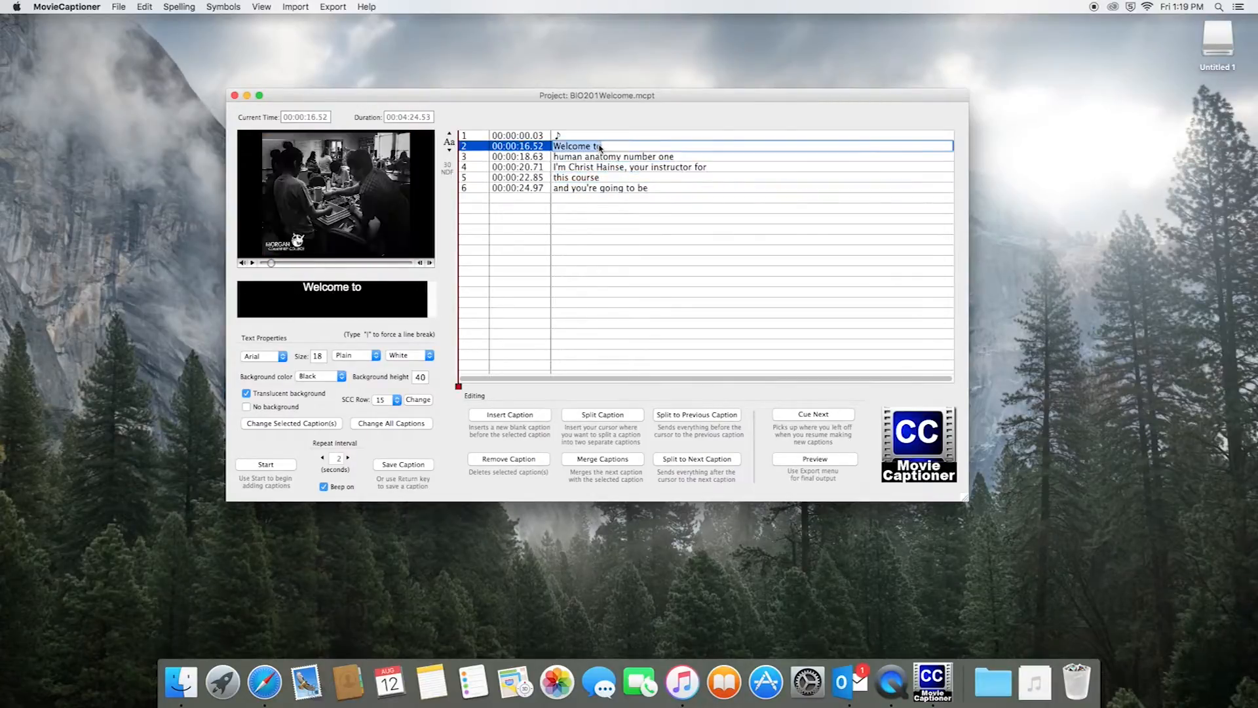
pyautogui.click(828, 458)
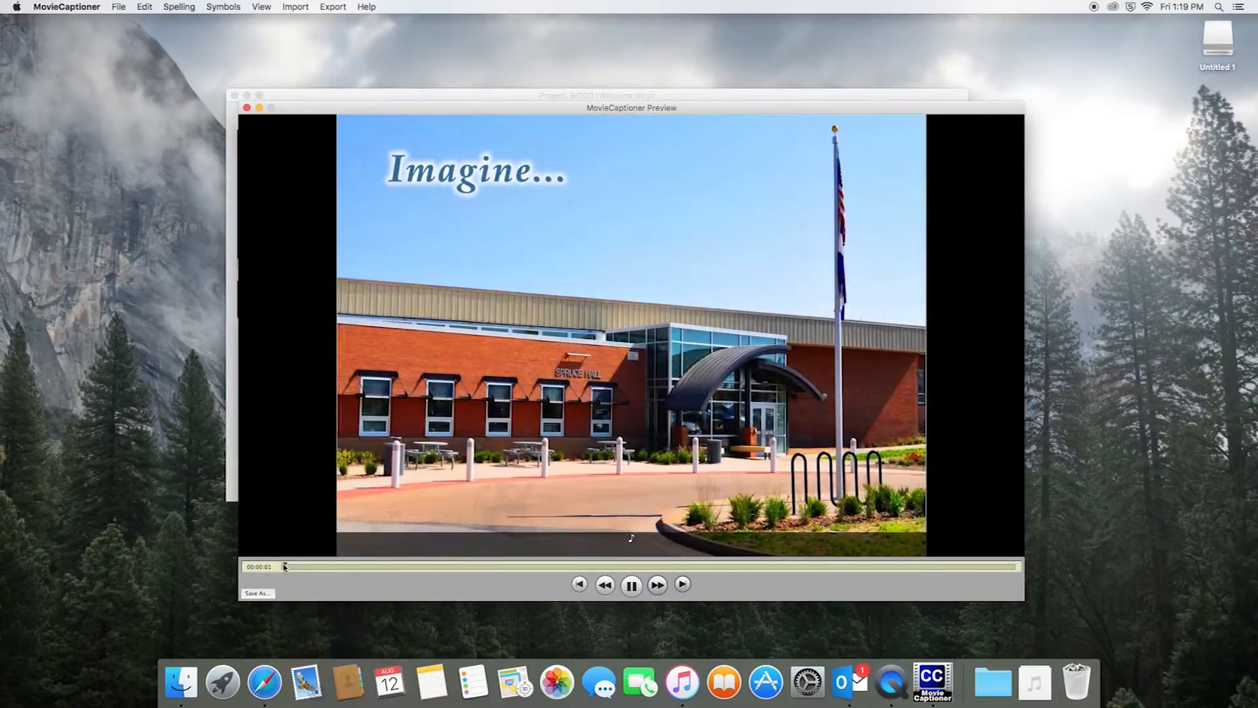
# Play the preview from 00:00:11.49 through the last caption, pause, and close it
pyautogui.click(301, 567)
pyautogui.moveTo(301, 567); pyautogui.dragTo(314, 567)
pyautogui.click(630, 586)
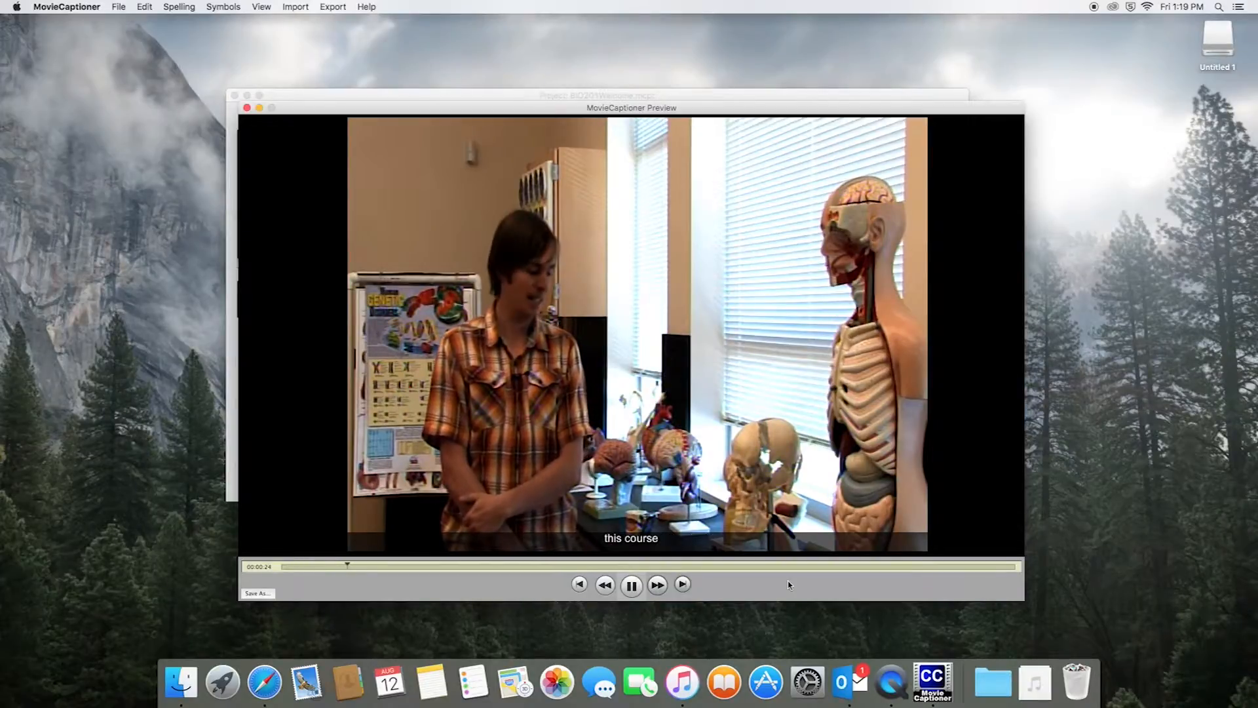
pyautogui.click(632, 588)
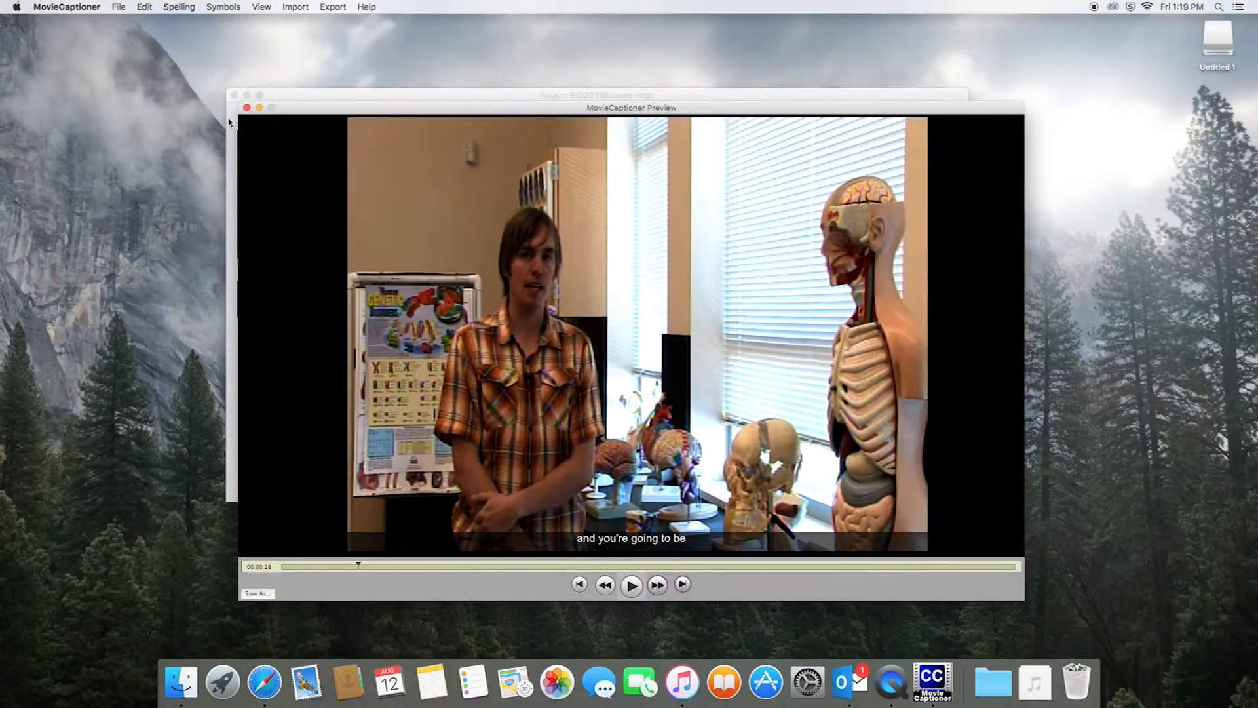
pyautogui.click(247, 108)
pyautogui.moveTo(448, 95); pyautogui.dragTo(430, 93)
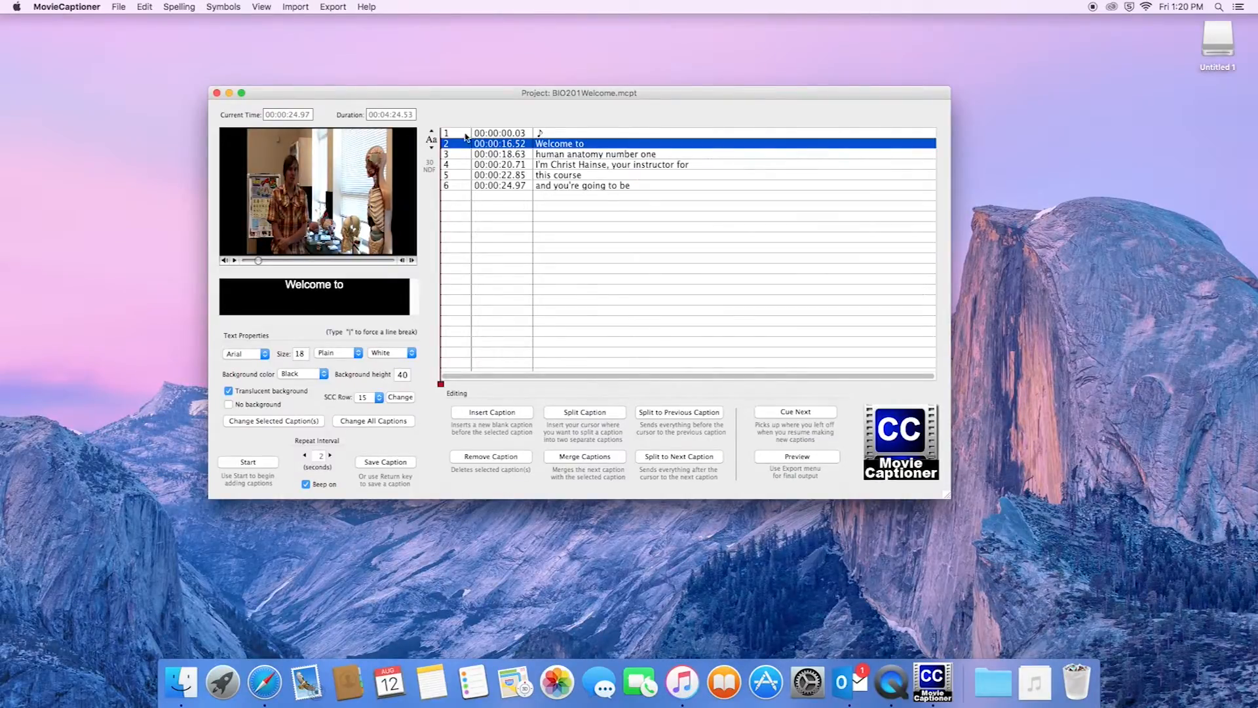
# Select the ♪ first caption and show the Export formats menu
pyautogui.click(460, 135)
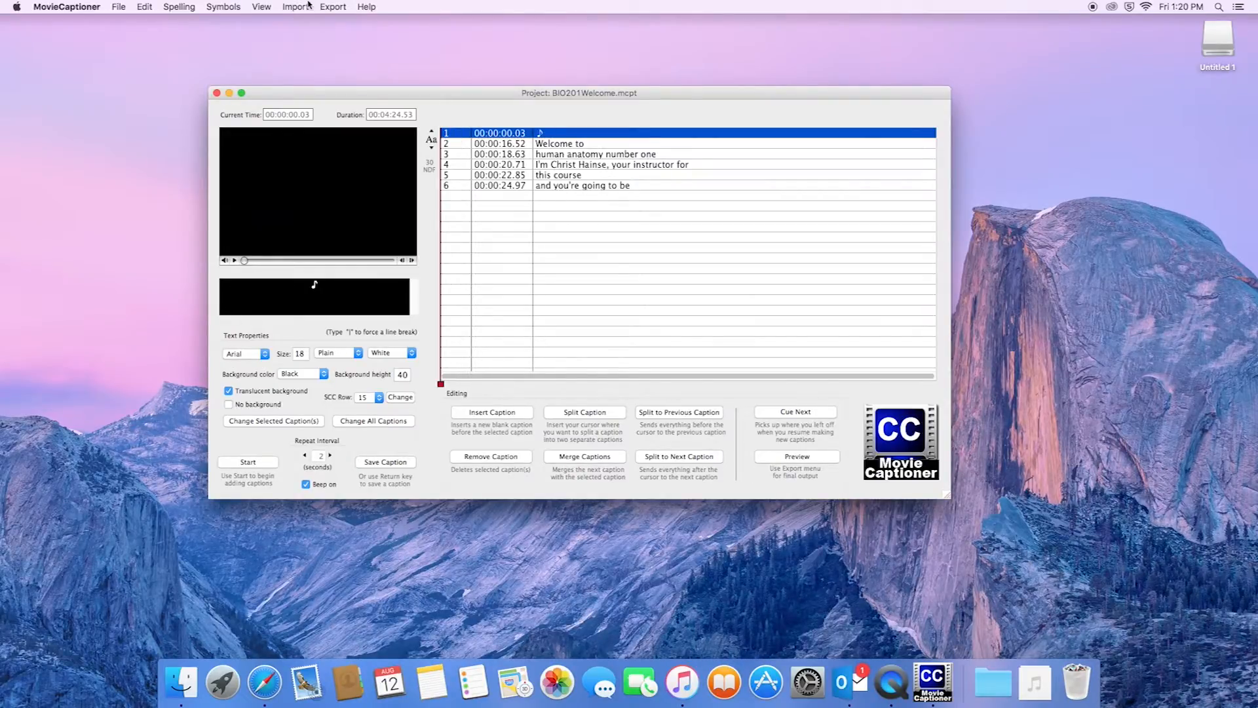
pyautogui.click(333, 8)
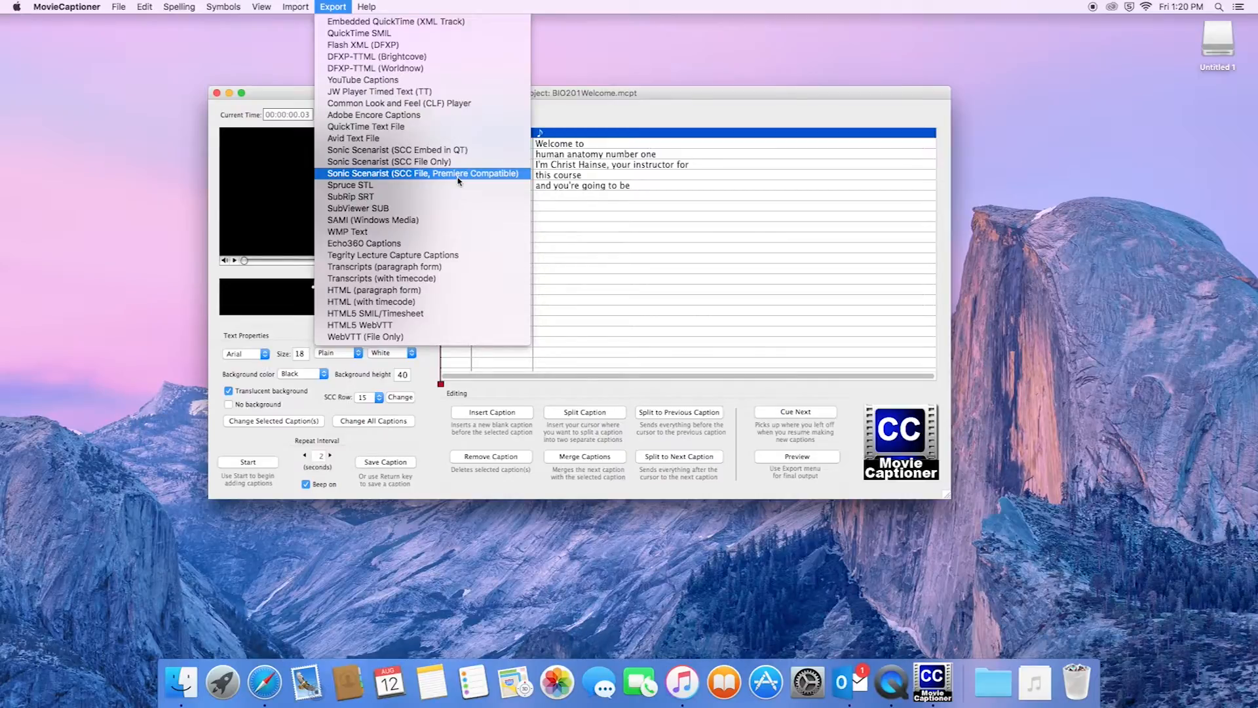
# Export a Sonic Scenarist SCC (Premiere Compatible) file to Documents > BioClassDemo1 > BIO201.Welcome
pyautogui.click(362, 174)
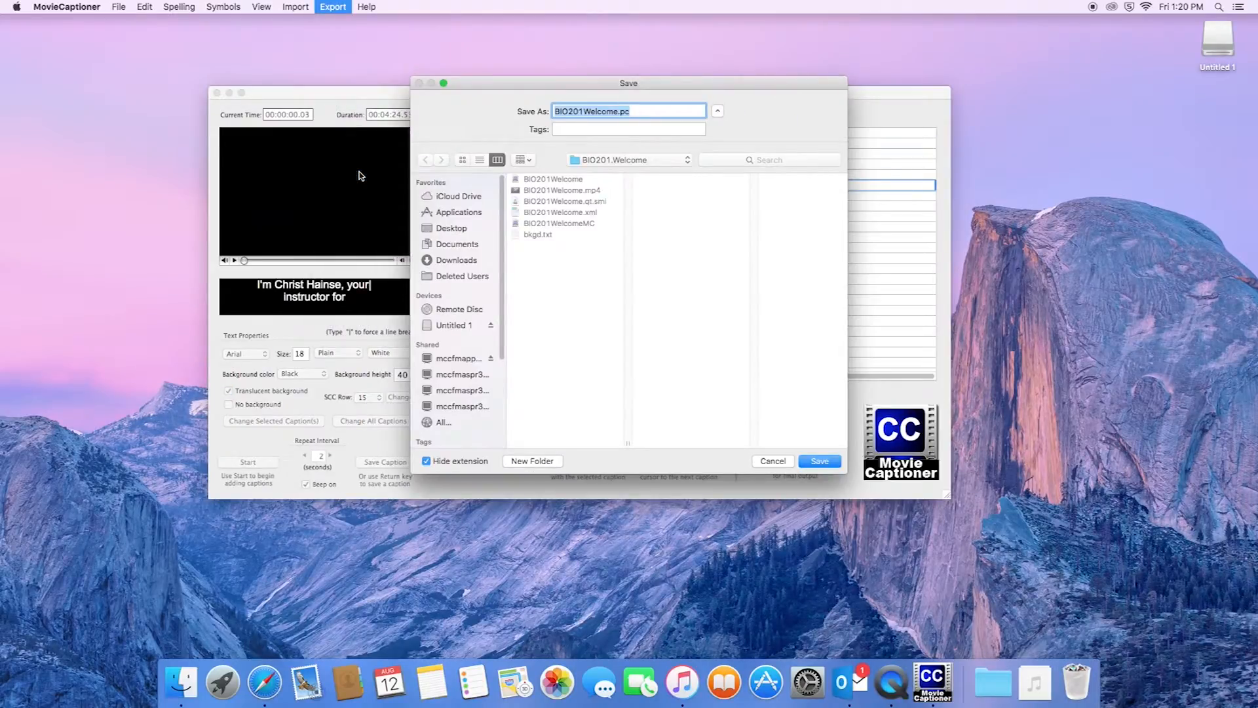
pyautogui.moveTo(560, 85); pyautogui.dragTo(889, 61)
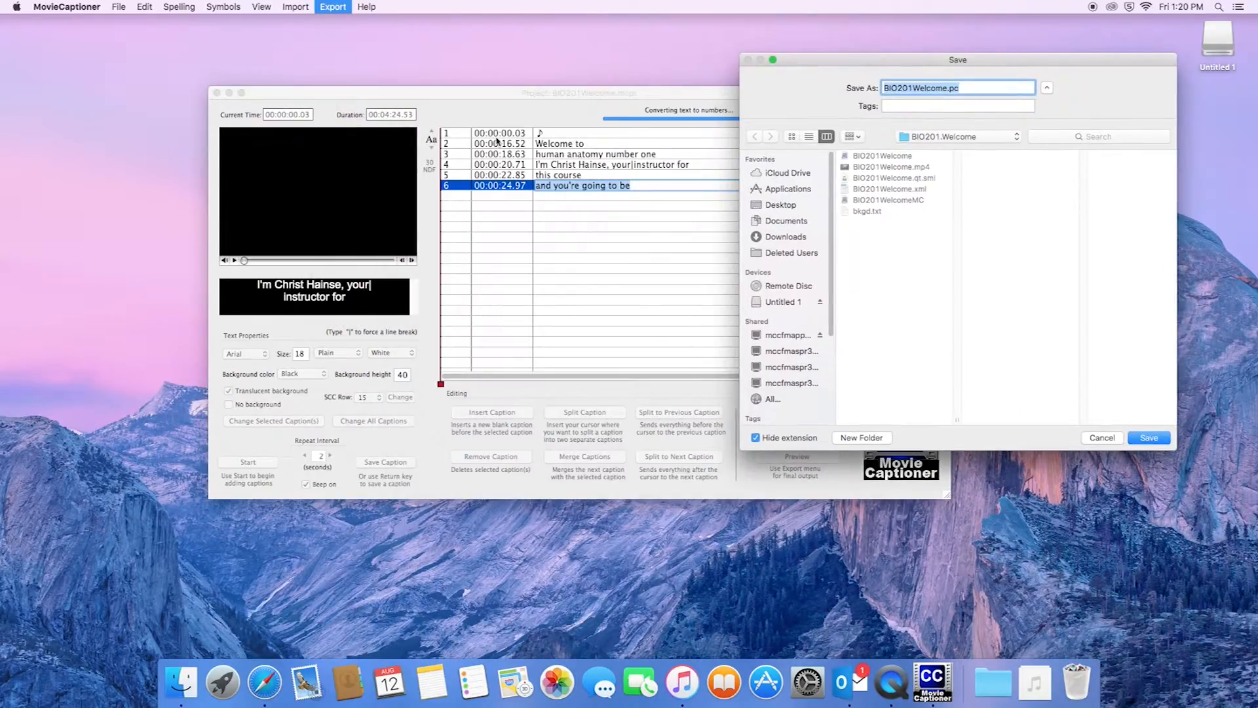
pyautogui.moveTo(1019, 61); pyautogui.dragTo(697, 54)
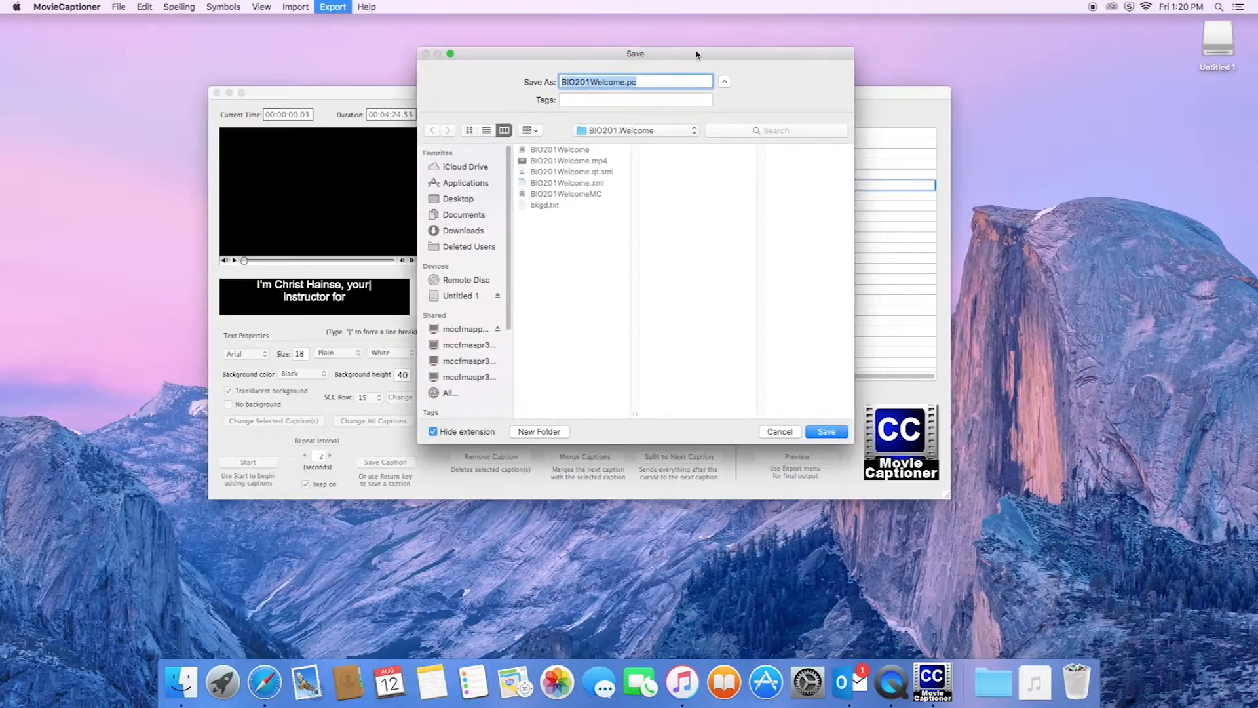
pyautogui.click(633, 134)
pyautogui.click(635, 158)
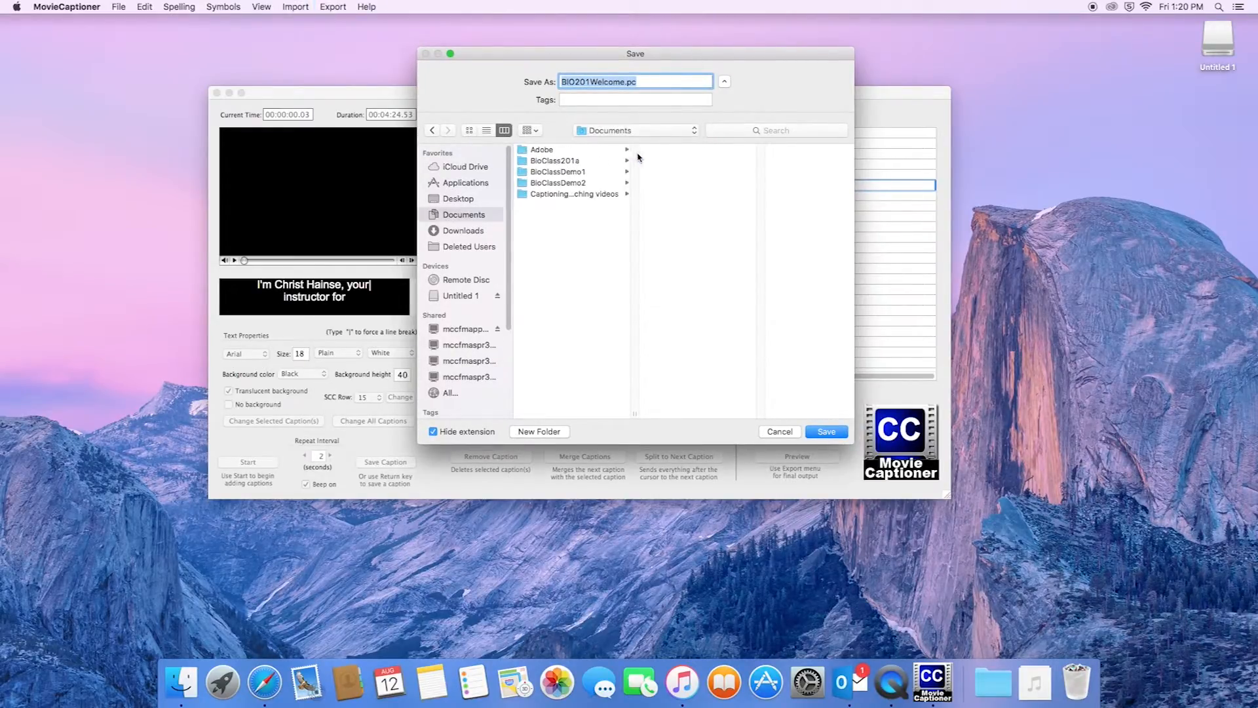
pyautogui.click(531, 172)
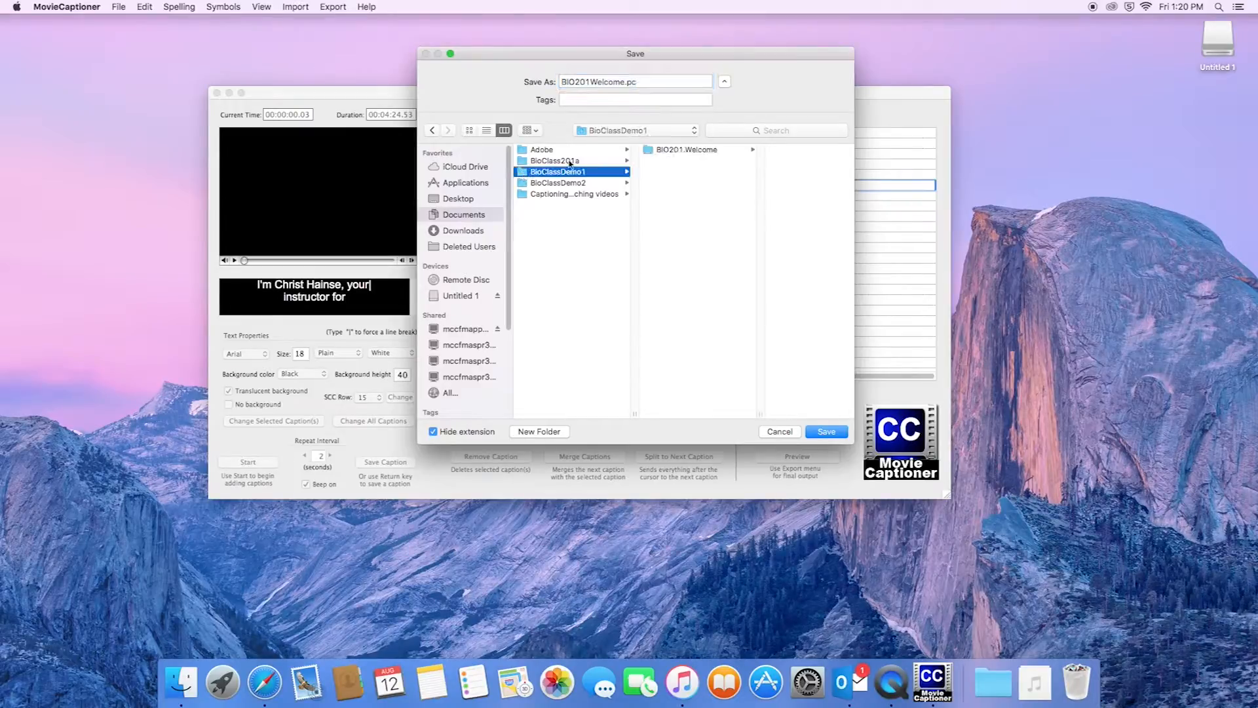
pyautogui.click(687, 149)
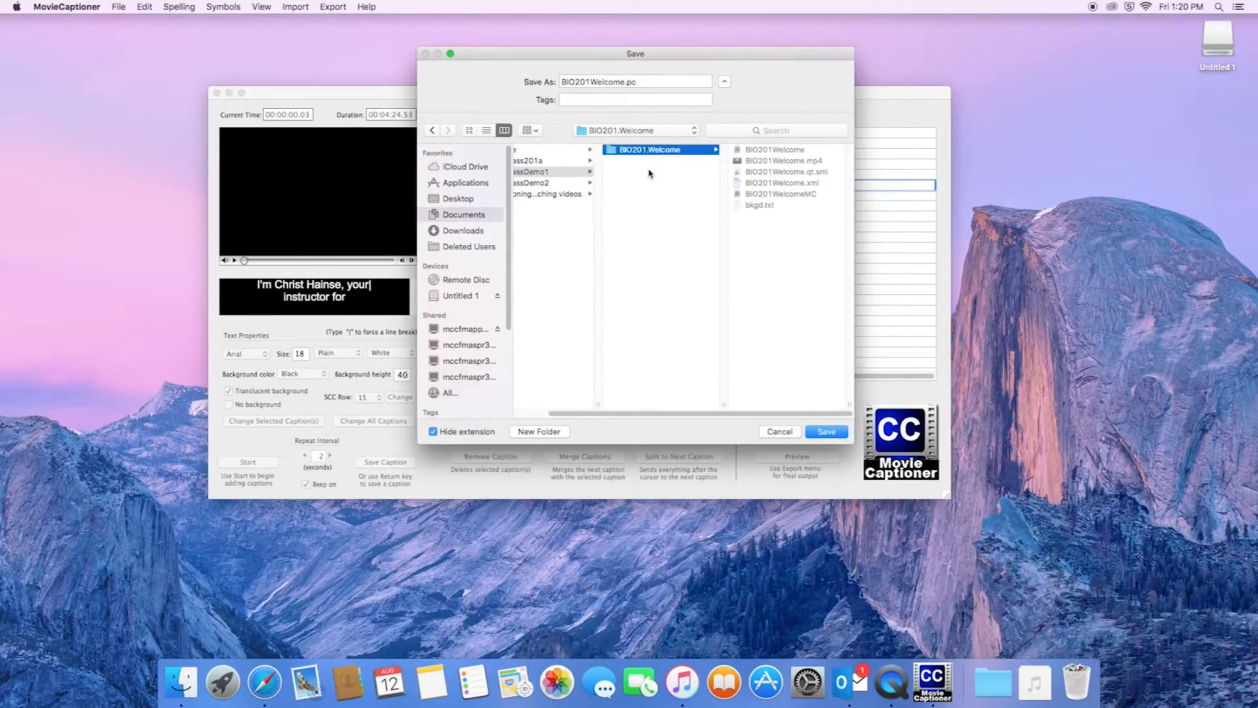
pyautogui.click(825, 432)
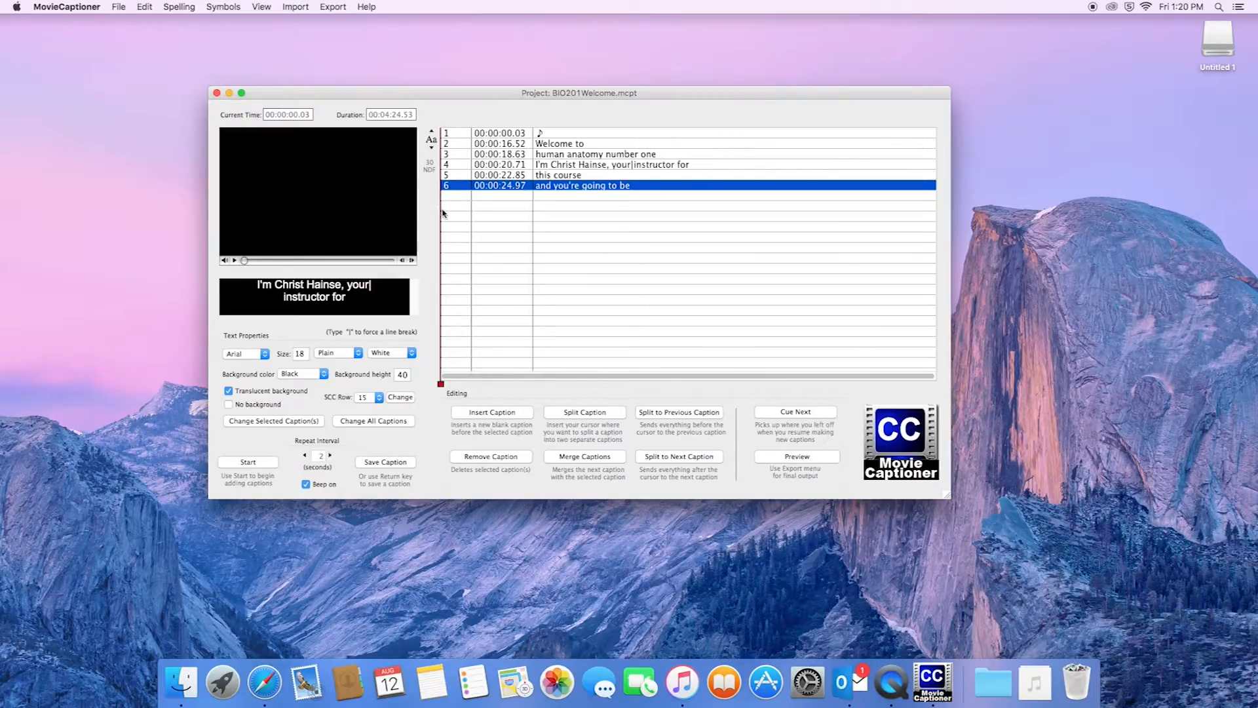
# Retime caption 5 'this course' to 00:00:21.78 and play past the last caption to 00:00:28.43
pyautogui.moveTo(515, 101); pyautogui.dragTo(519, 88)
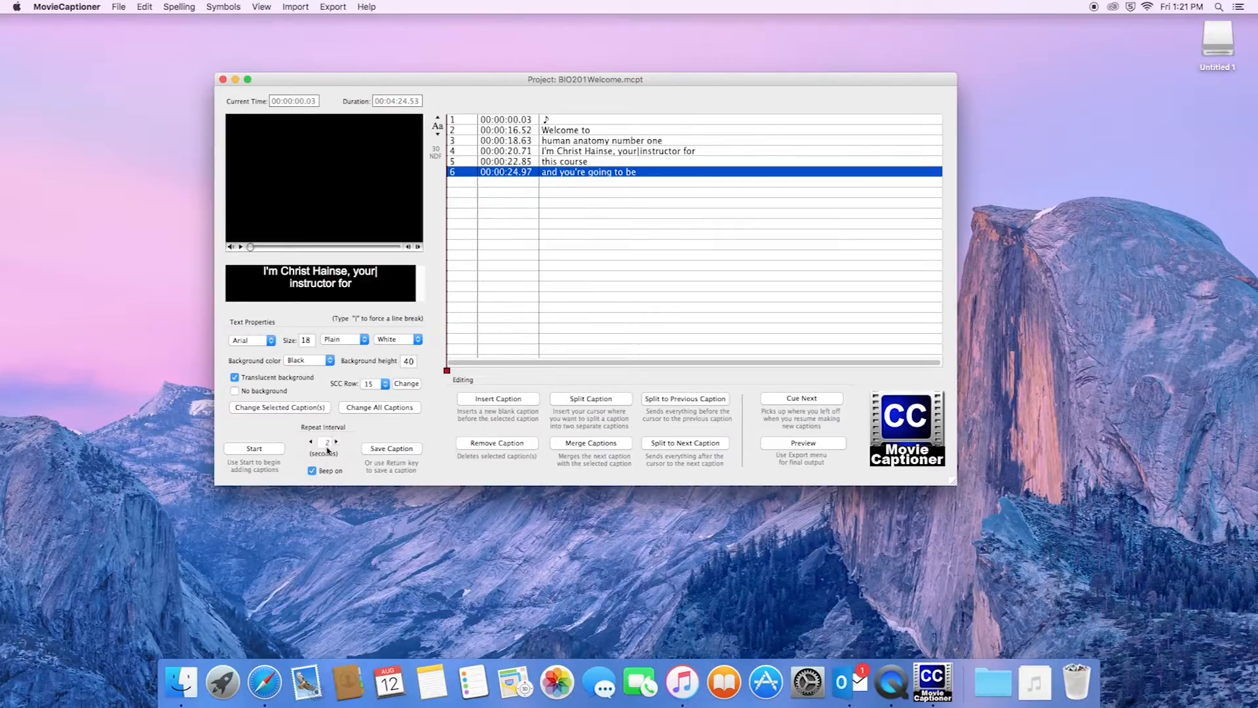
pyautogui.click(459, 121)
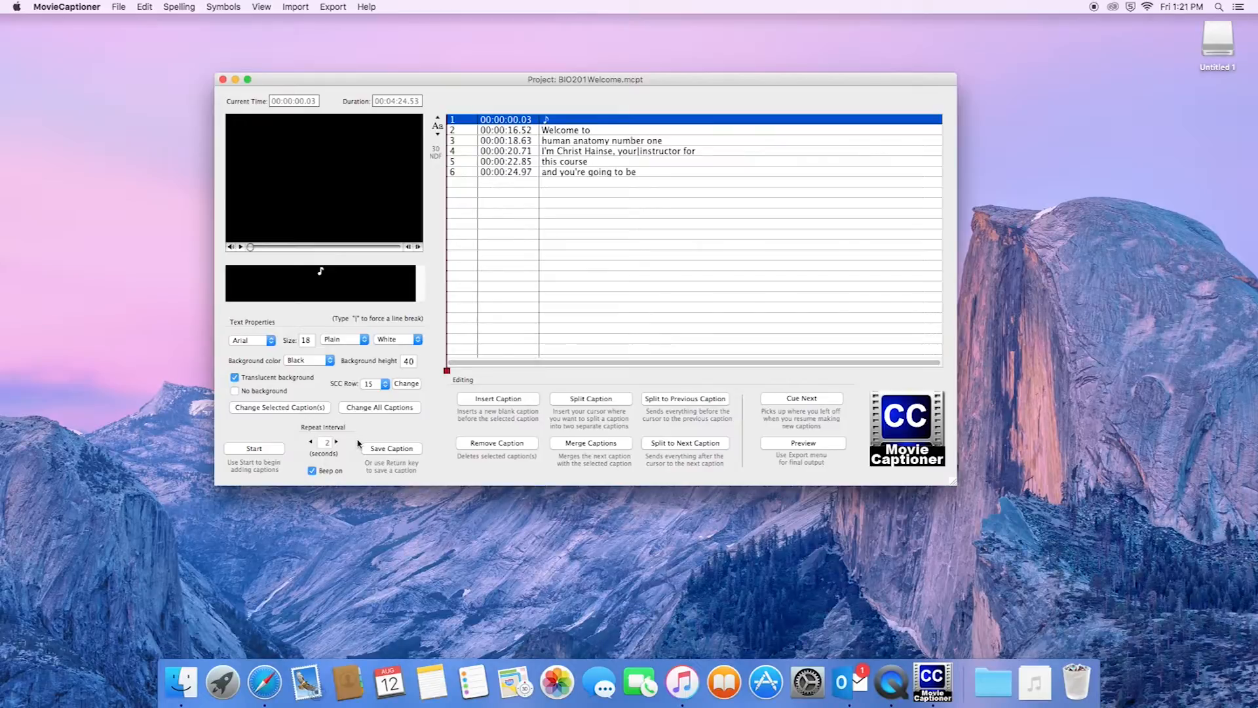
pyautogui.click(334, 289)
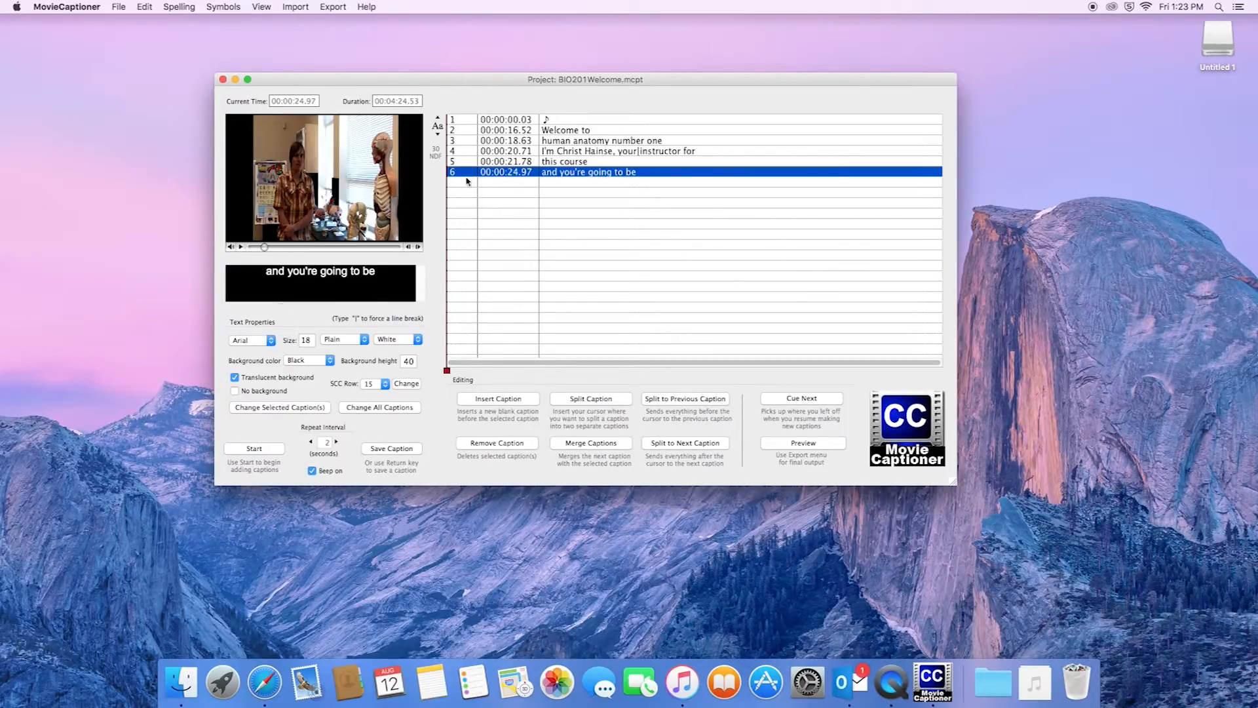
pyautogui.click(805, 401)
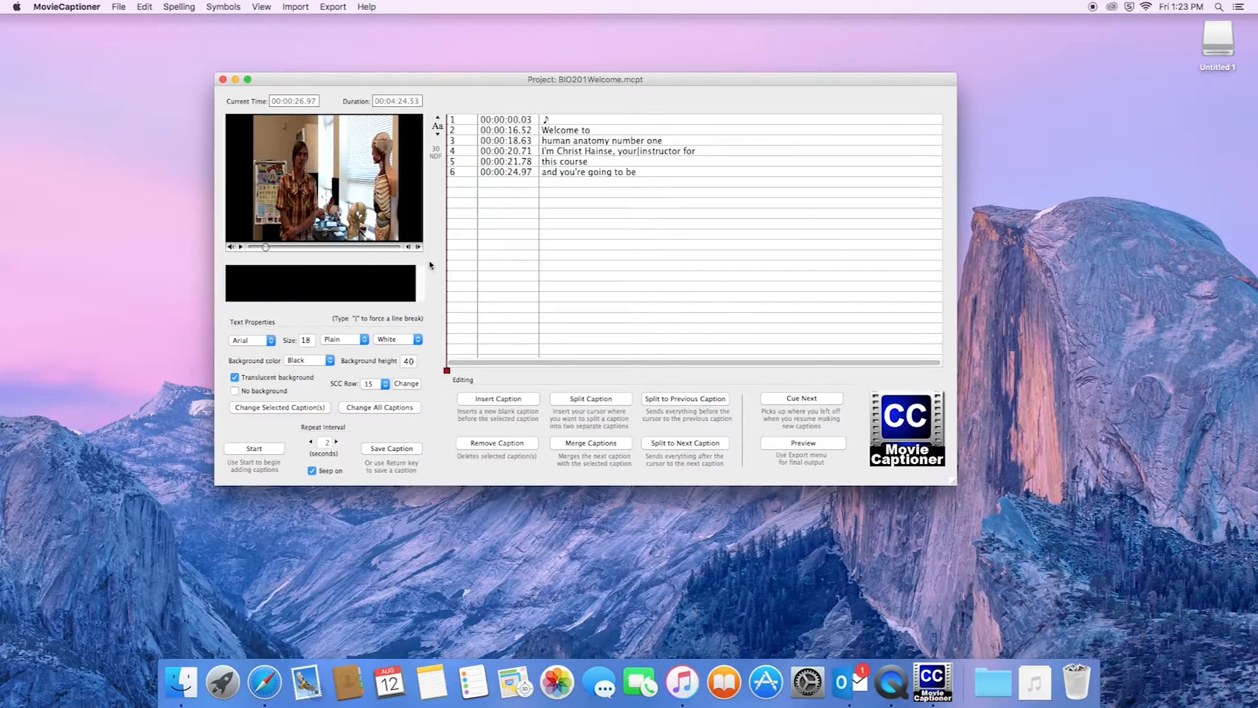
pyautogui.click(255, 448)
pyautogui.click(278, 451)
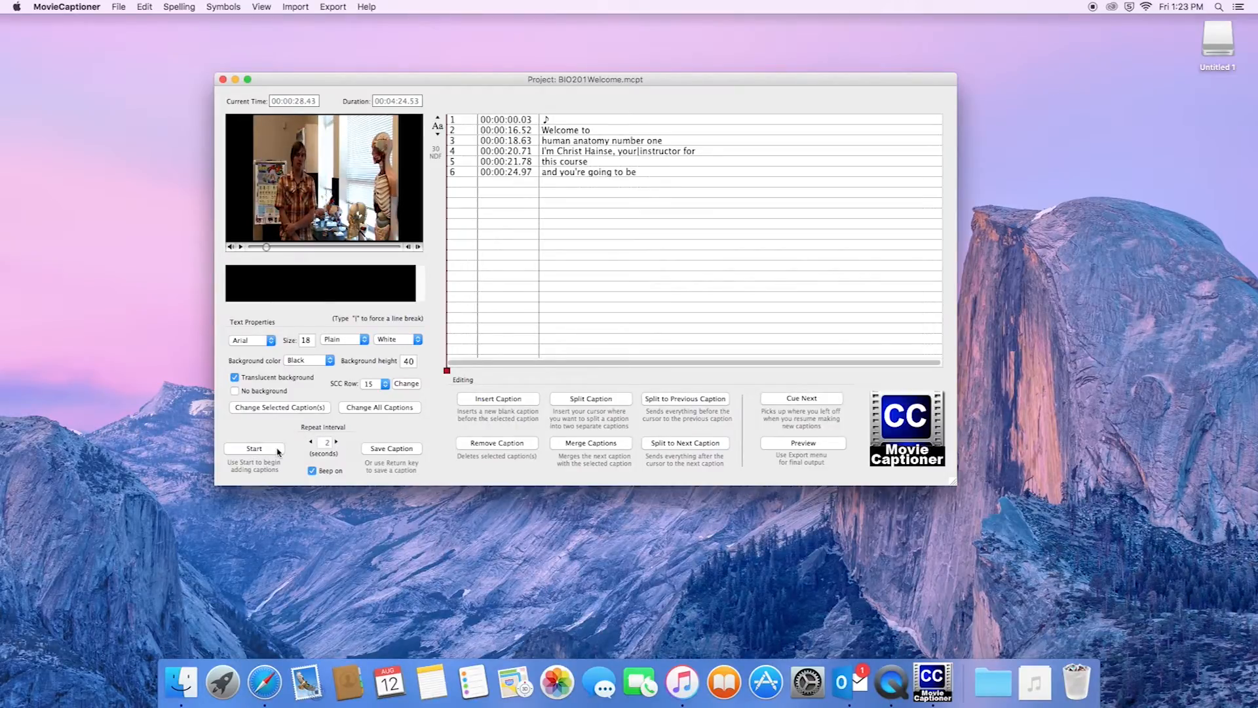